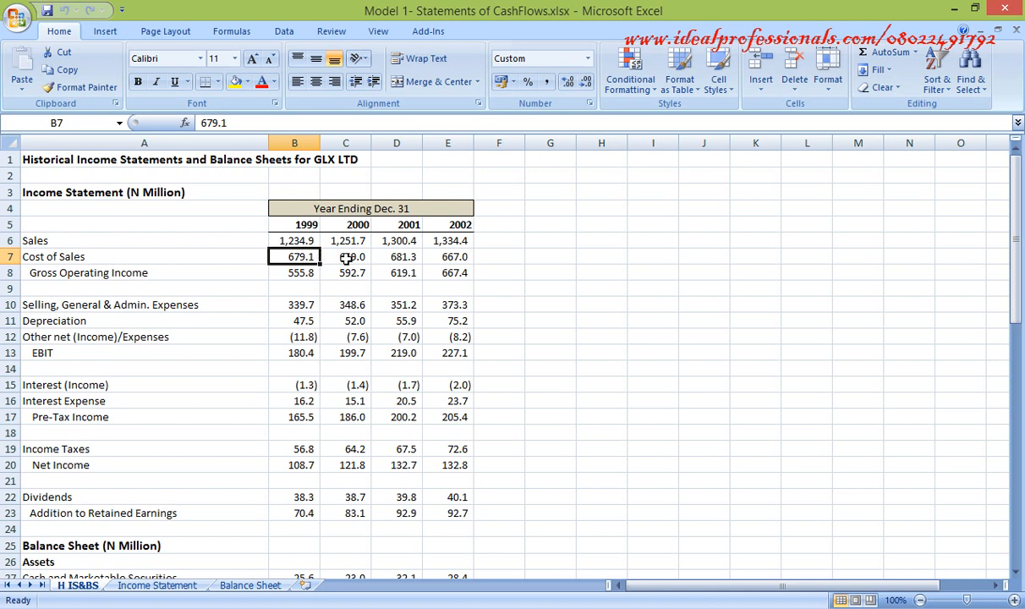
# - Examine the 2000 Cost of Sales and 1999 Other net (Income)/Expenses entries, the Gross Operating Income formulas for 1999–2002 and the 1999 EBIT formula
pyautogui.click(349, 258)
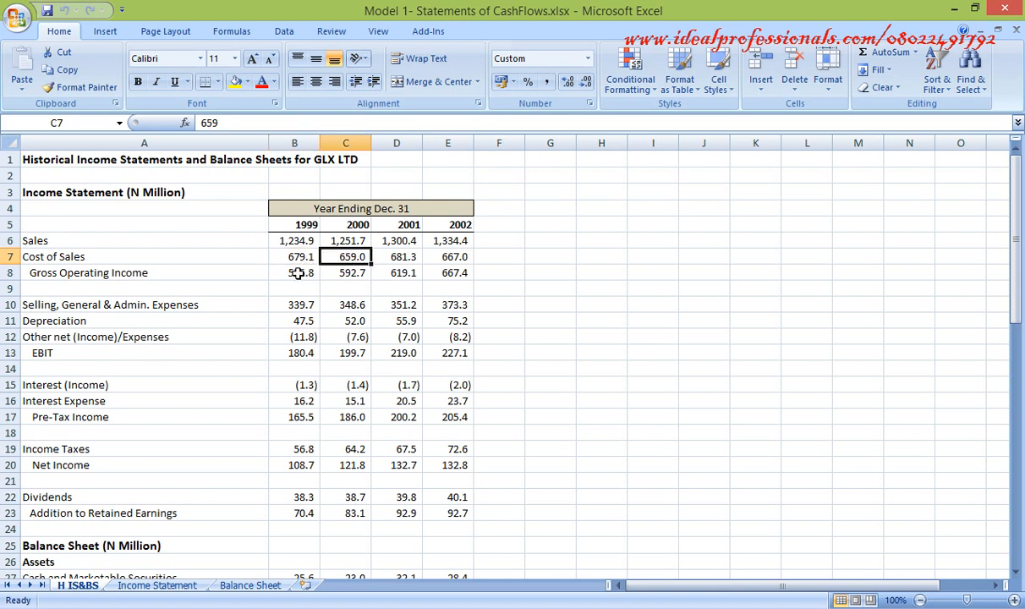
pyautogui.click(298, 273)
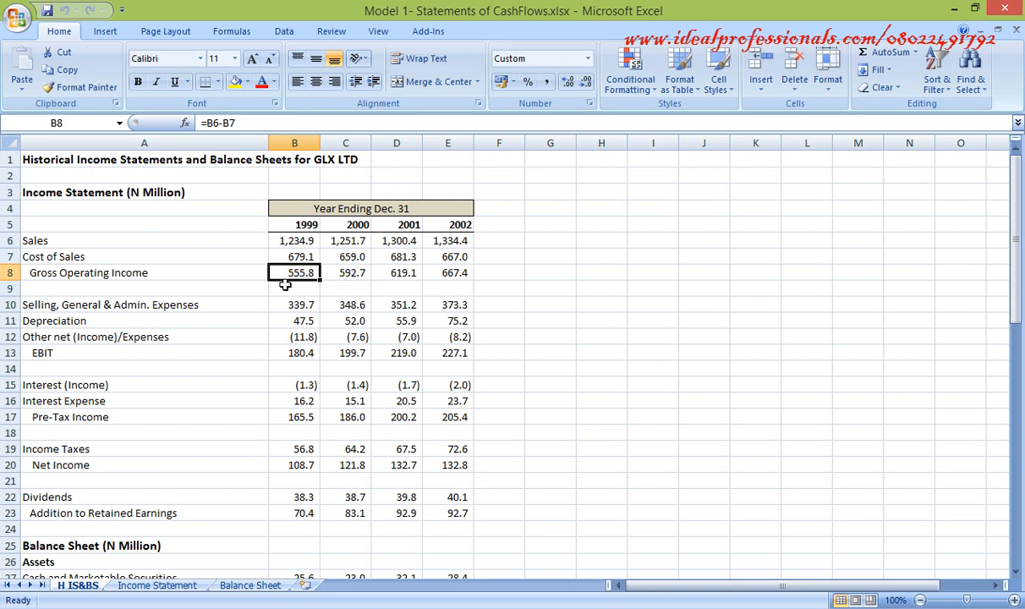
pyautogui.click(343, 271)
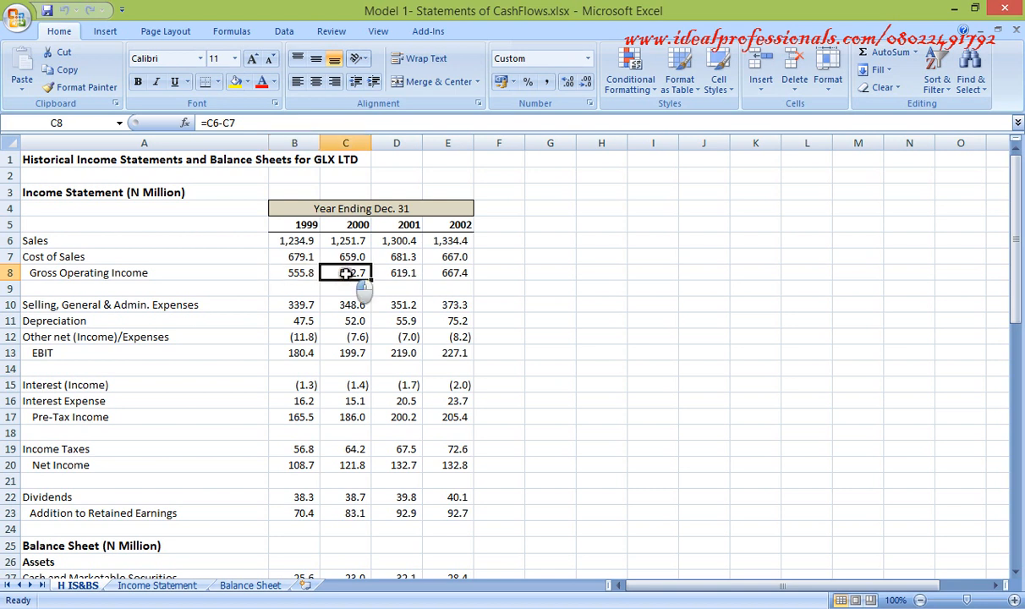
pyautogui.click(389, 273)
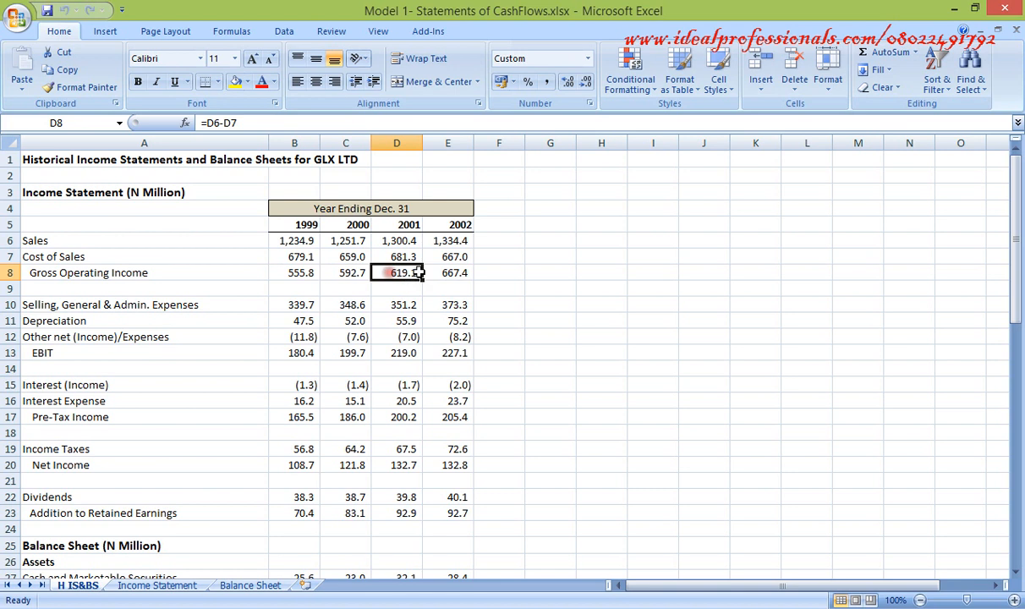
pyautogui.click(454, 273)
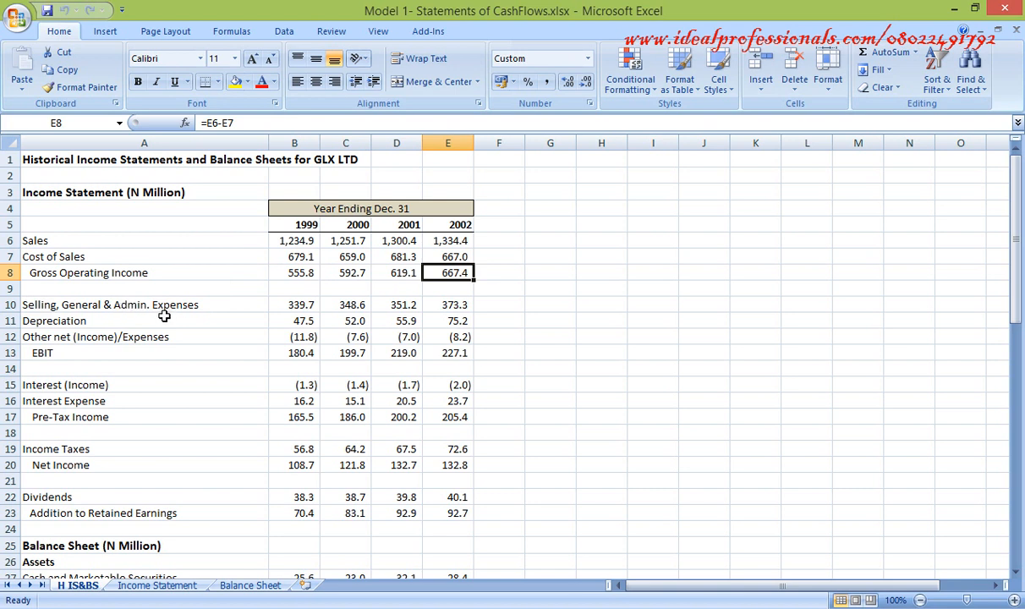
pyautogui.click(305, 337)
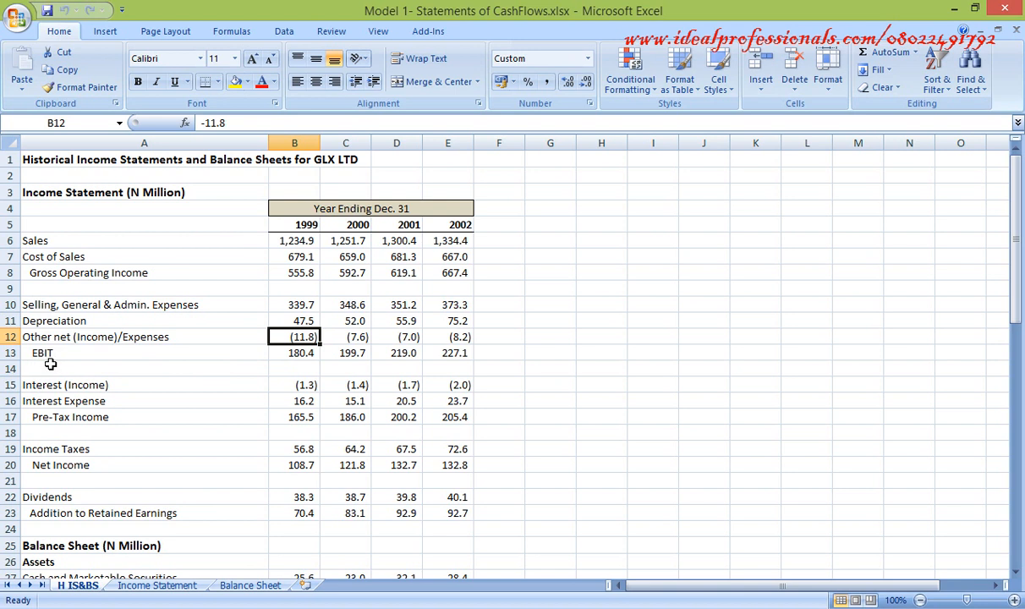
pyautogui.click(298, 354)
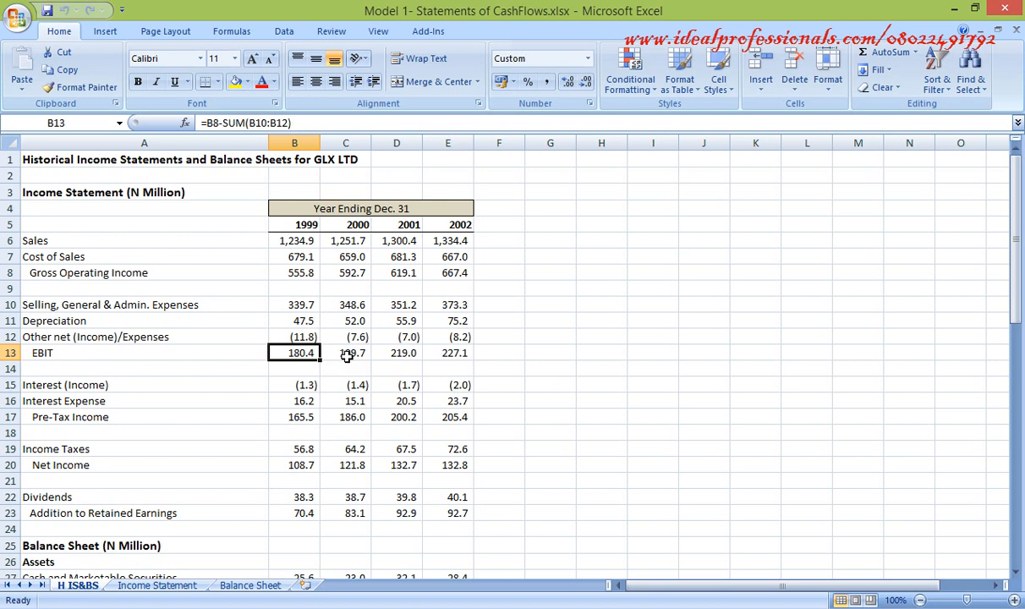
# - Clear the EBIT formulas for 2000, 2001 and 2002 in cells C13 to E13
pyautogui.click(347, 356)
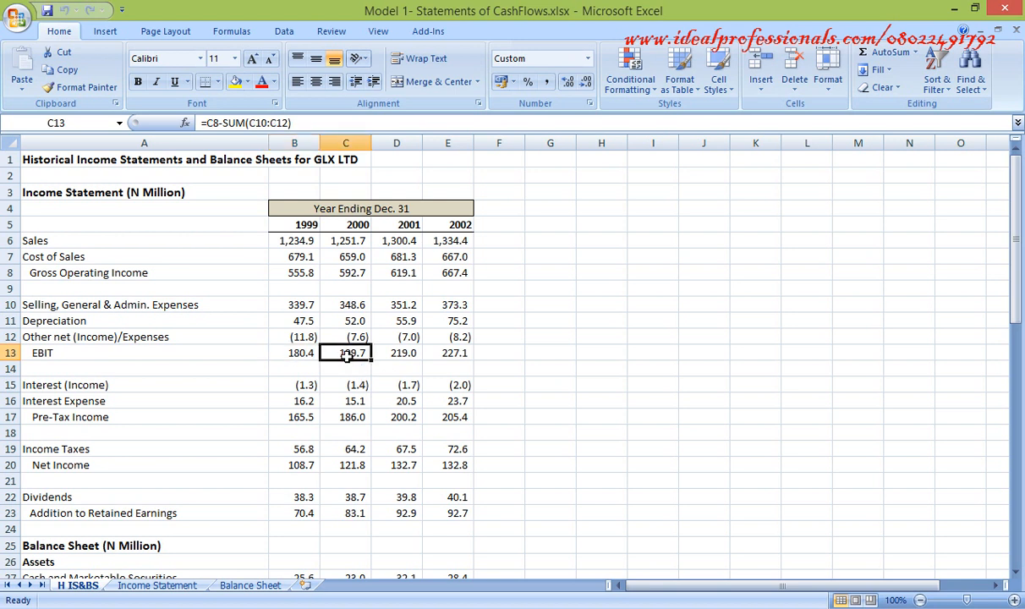
pyautogui.press('Delete')
pyautogui.click(402, 354)
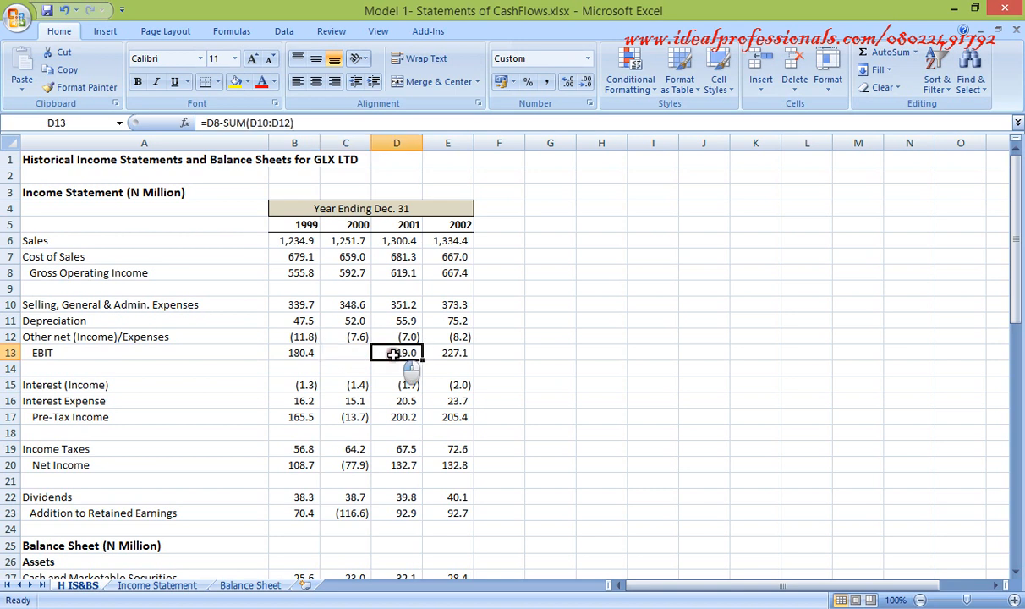
pyautogui.press('Delete')
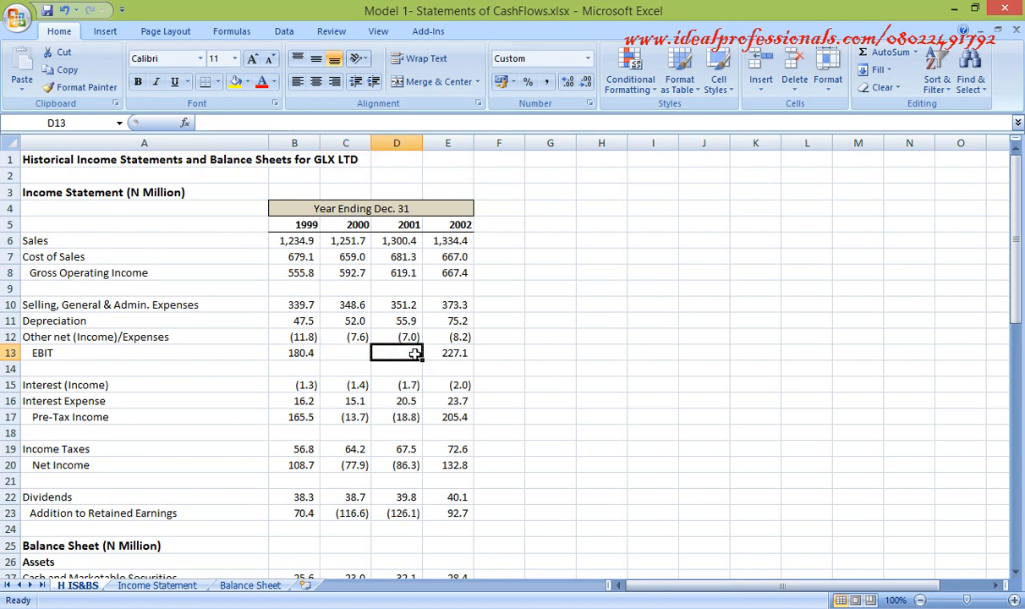
pyautogui.click(445, 353)
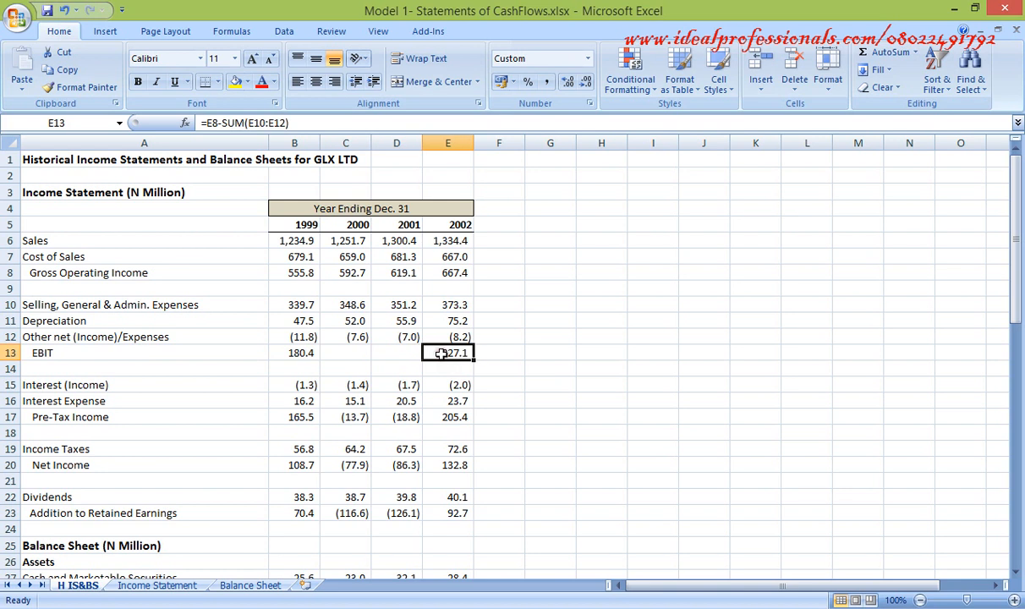
pyautogui.press('Delete')
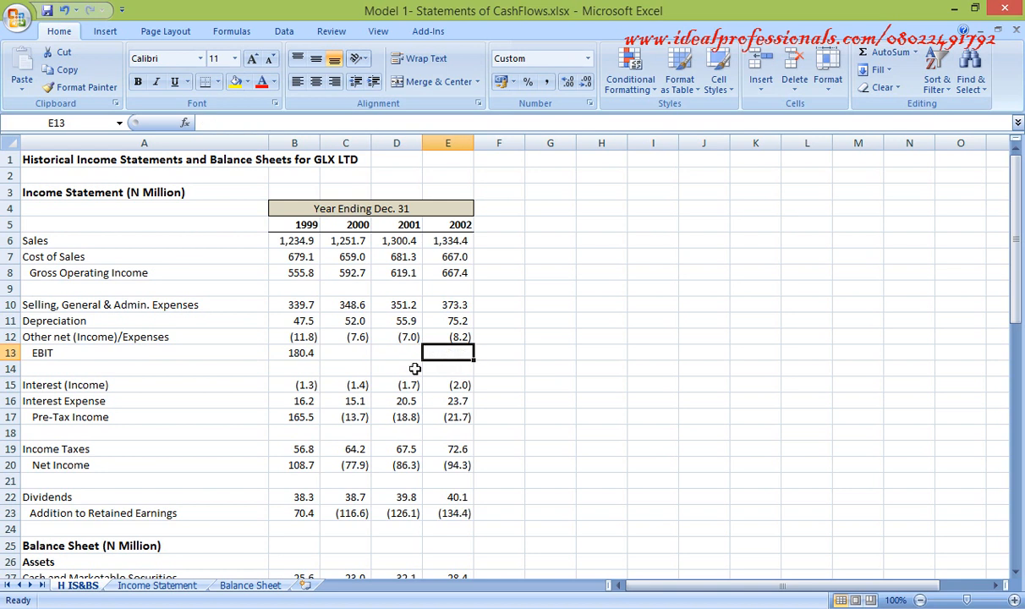
# - Fill the 1999 EBIT formula from B13 across to E13 and check the copied formula in each year
pyautogui.click(291, 351)
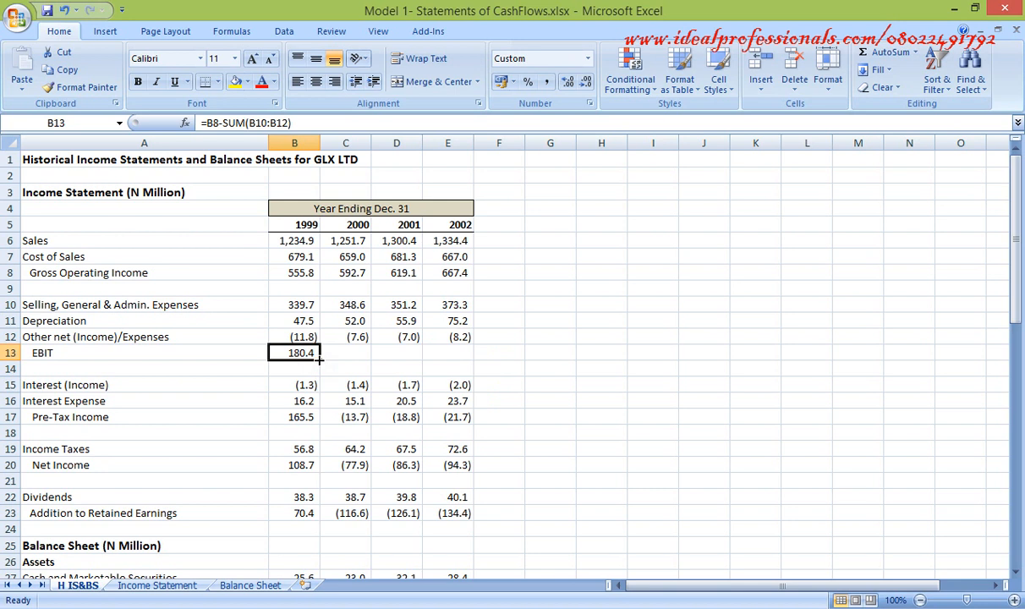
pyautogui.moveTo(320, 359); pyautogui.dragTo(471, 362)
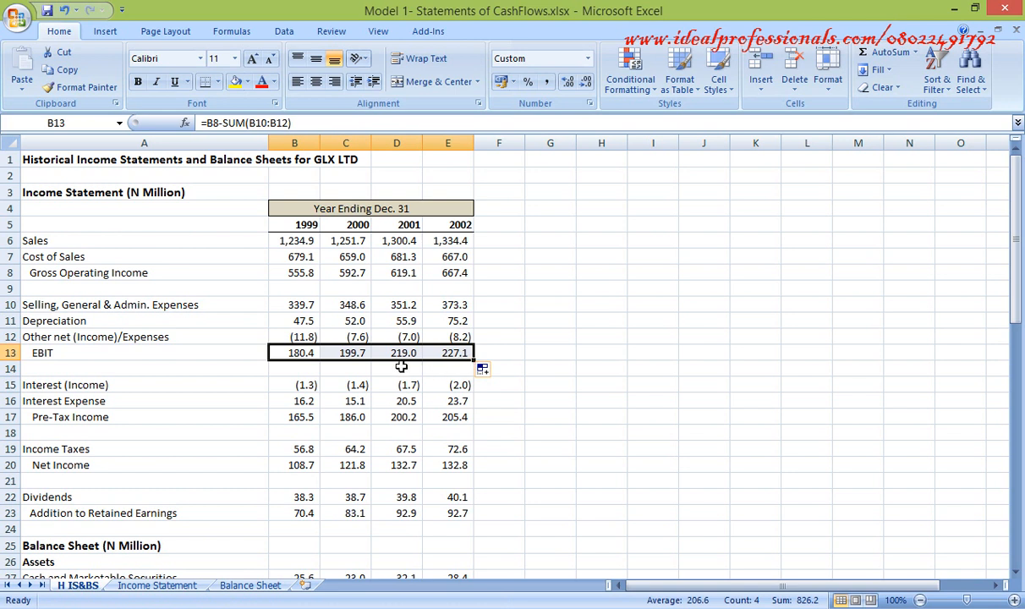
pyautogui.click(356, 354)
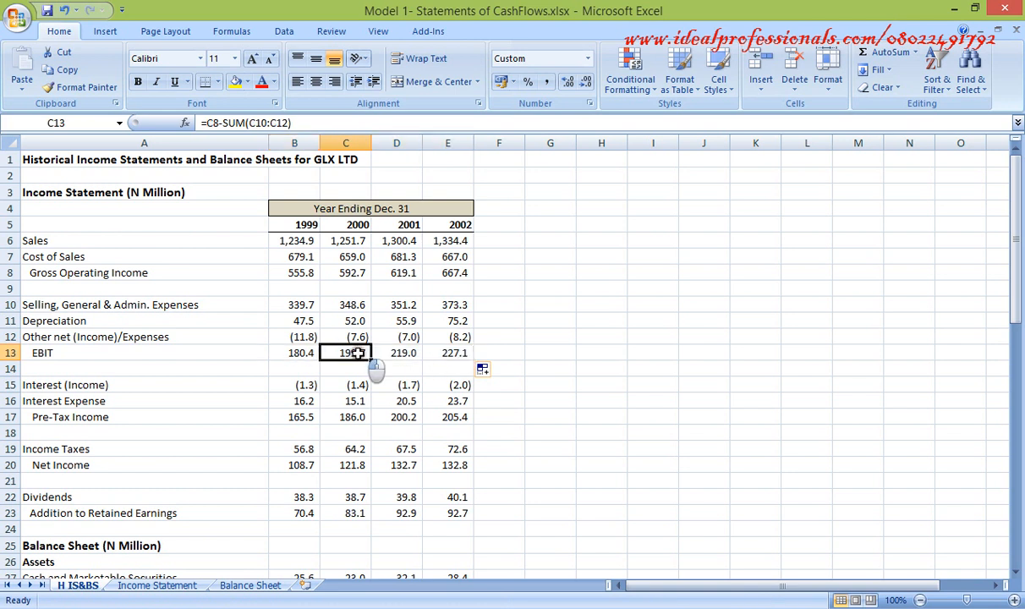
pyautogui.click(401, 354)
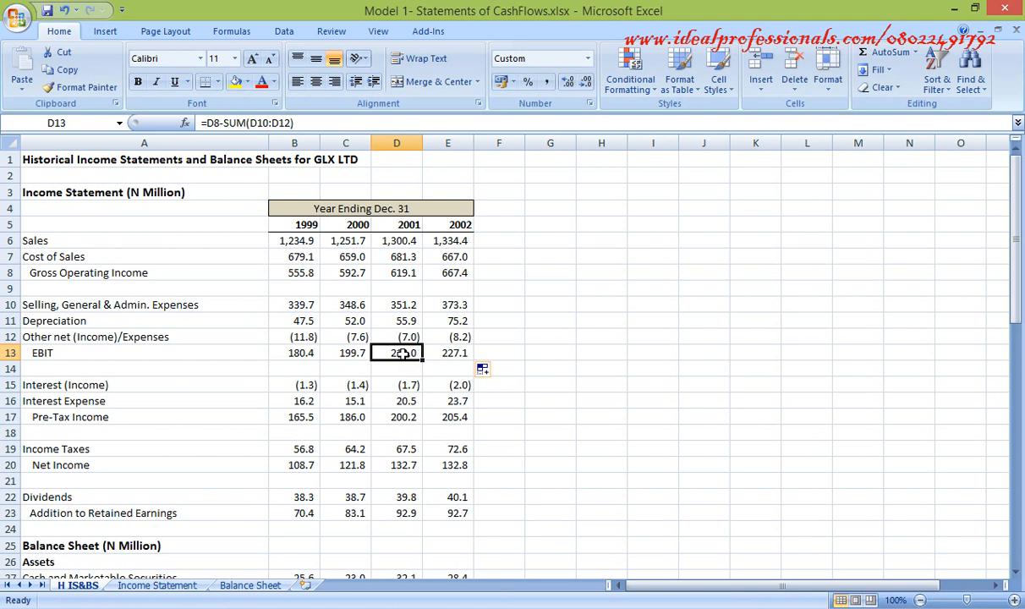
pyautogui.click(451, 354)
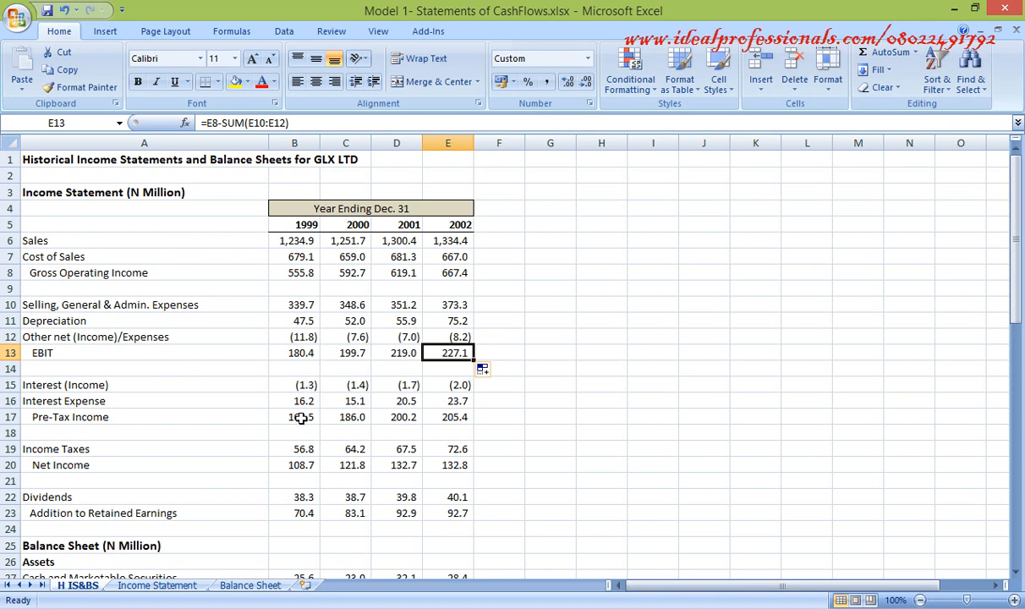
# - Examine the 1999 formulas for Pre-Tax Income, Net Income and Addition to Retained Earnings
pyautogui.click(301, 417)
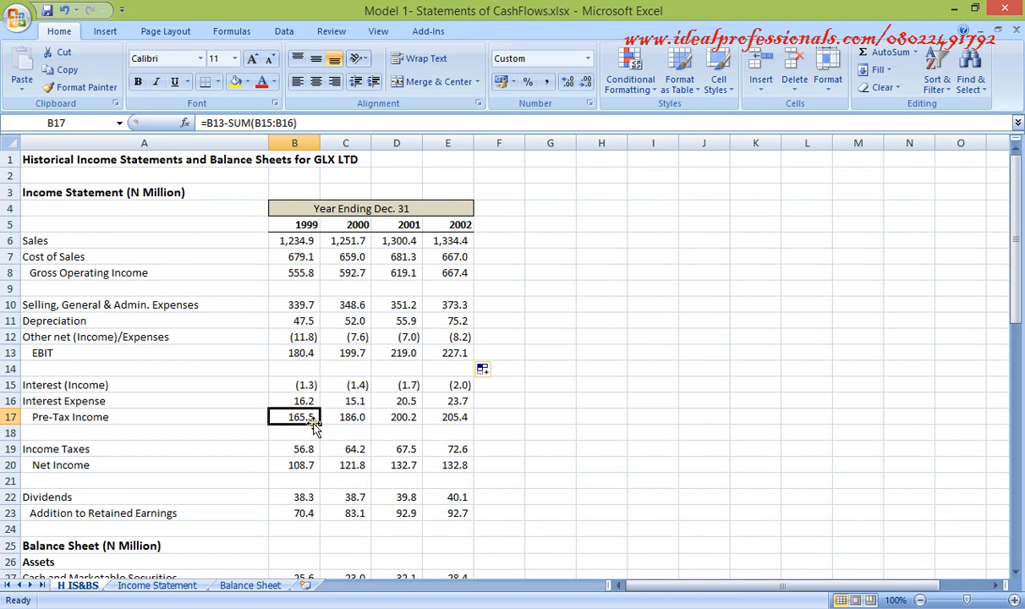
pyautogui.click(304, 465)
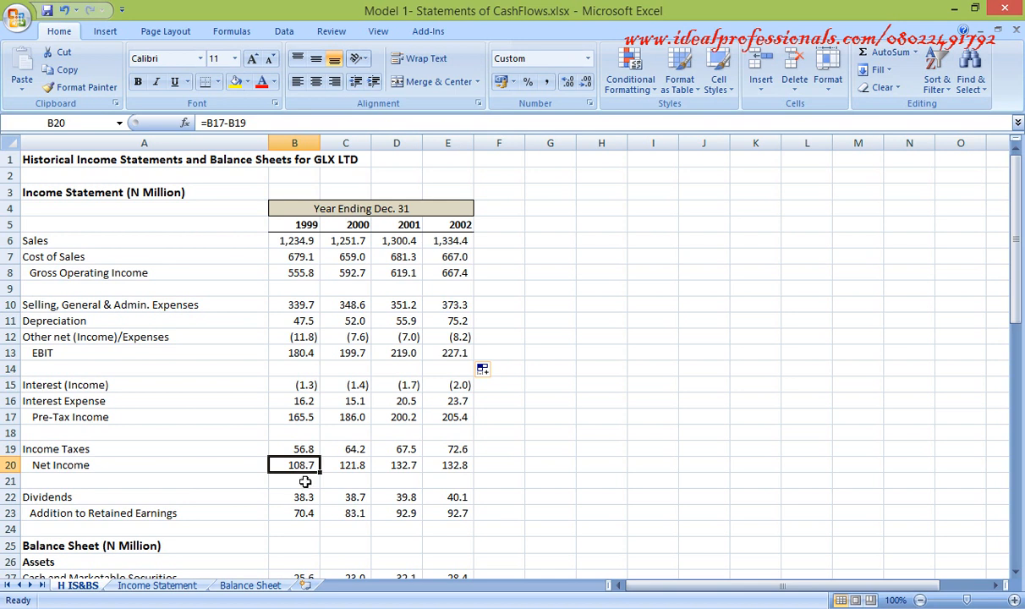
pyautogui.click(306, 513)
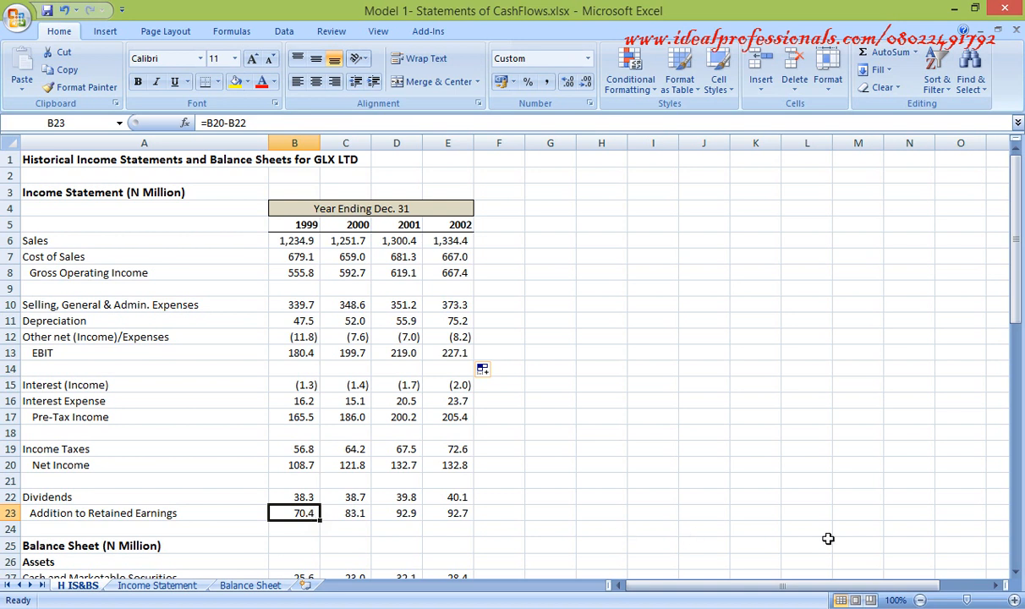
pyautogui.click(722, 429)
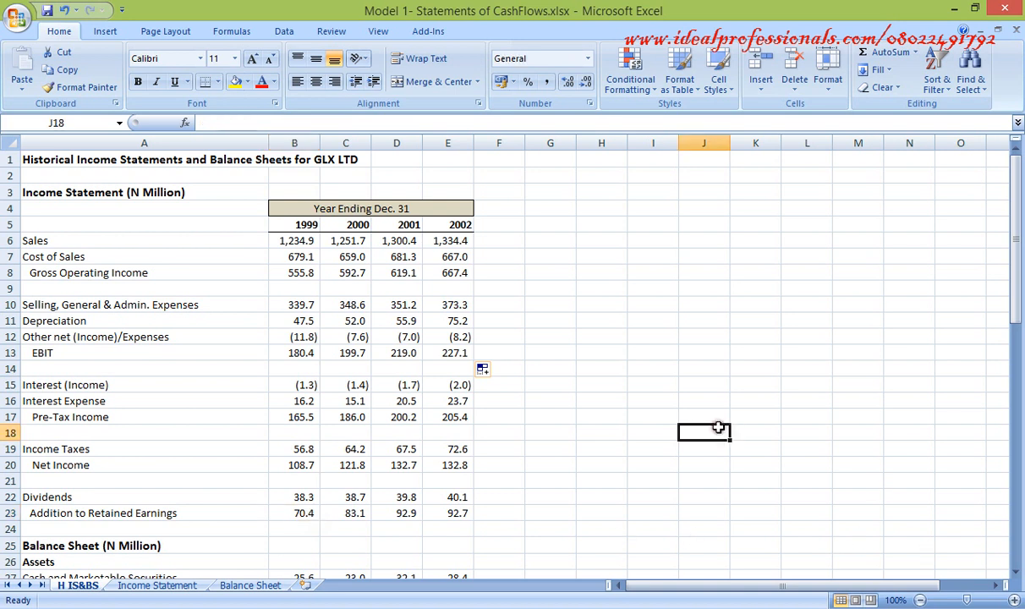
# - Examine the 1999 balance sheet assets: the cash entry and the formulas for Total Current Assets, net Property, Plant and Equipment and Total Non-Current Assets
pyautogui.click(1016, 573)
pyautogui.click(1015, 573)
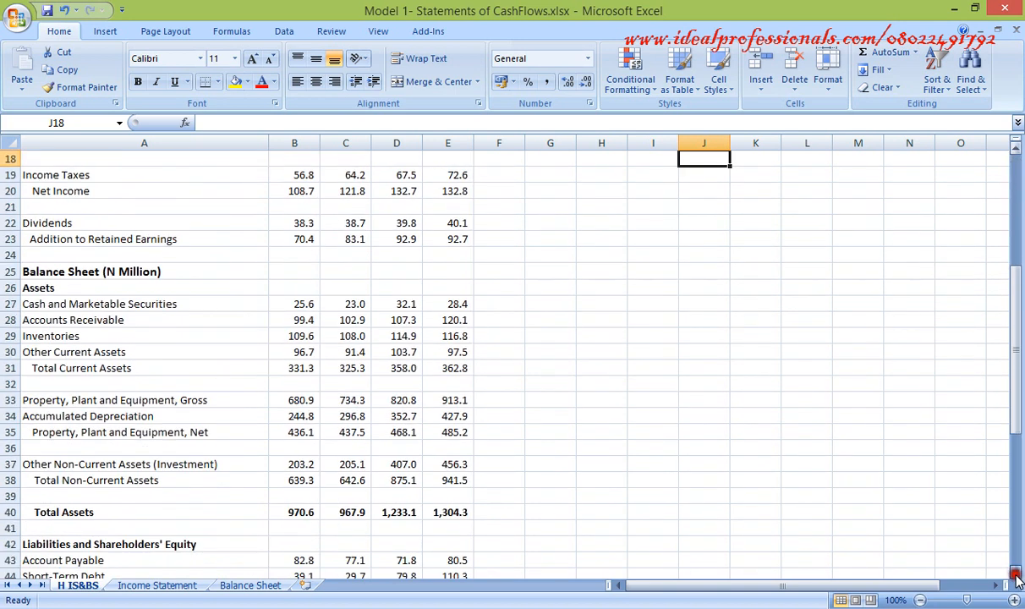
pyautogui.click(1016, 573)
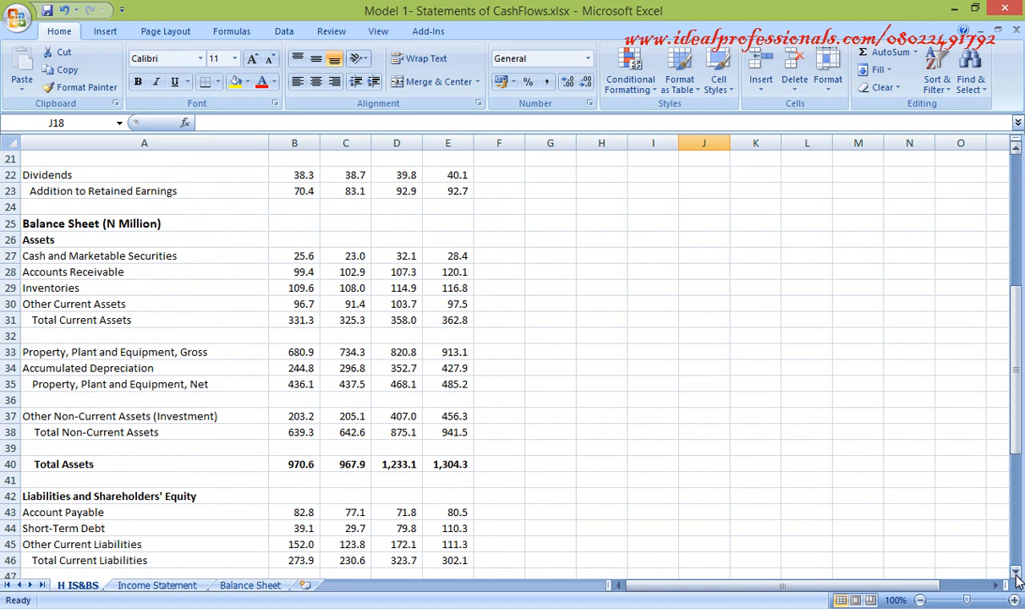
pyautogui.click(300, 257)
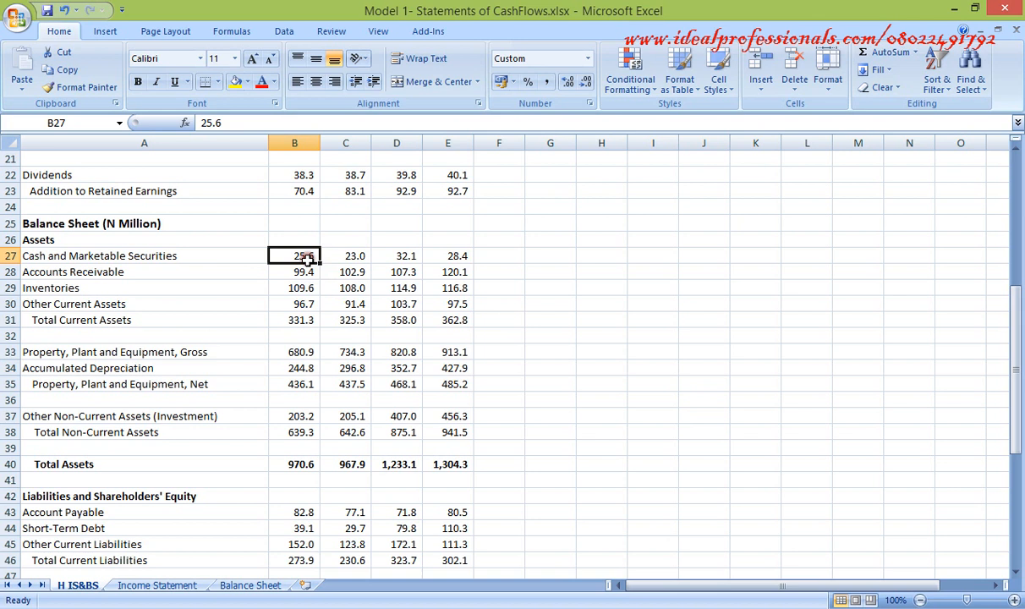
pyautogui.click(301, 320)
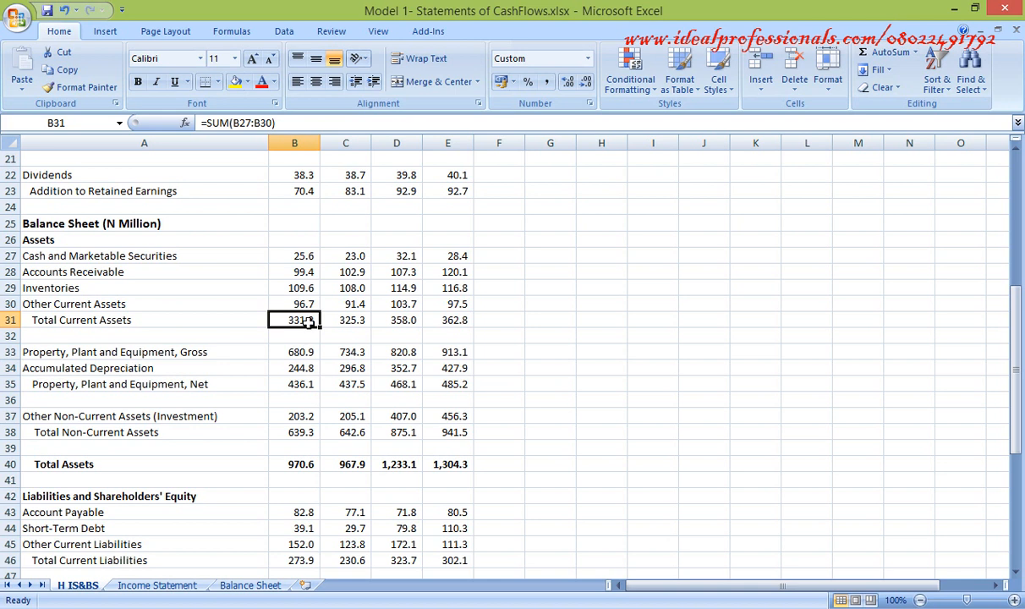
pyautogui.click(305, 384)
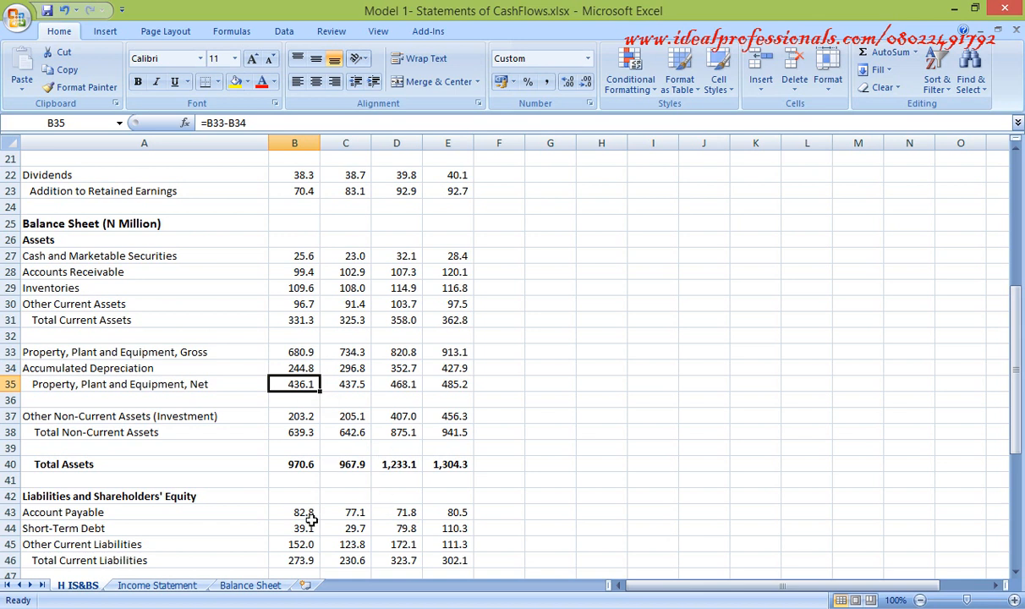
pyautogui.click(305, 432)
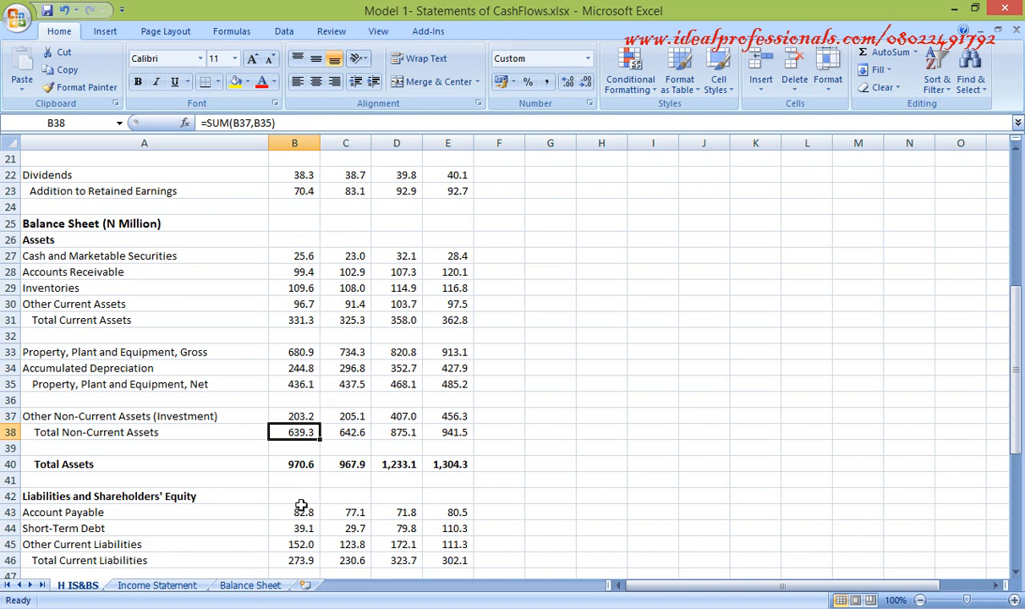
# - Examine the 1999 formulas for Total Current Liabilities and Total Liabilities in the Liabilities and Shareholders' Equity section
pyautogui.click(1017, 573)
pyautogui.click(1017, 573)
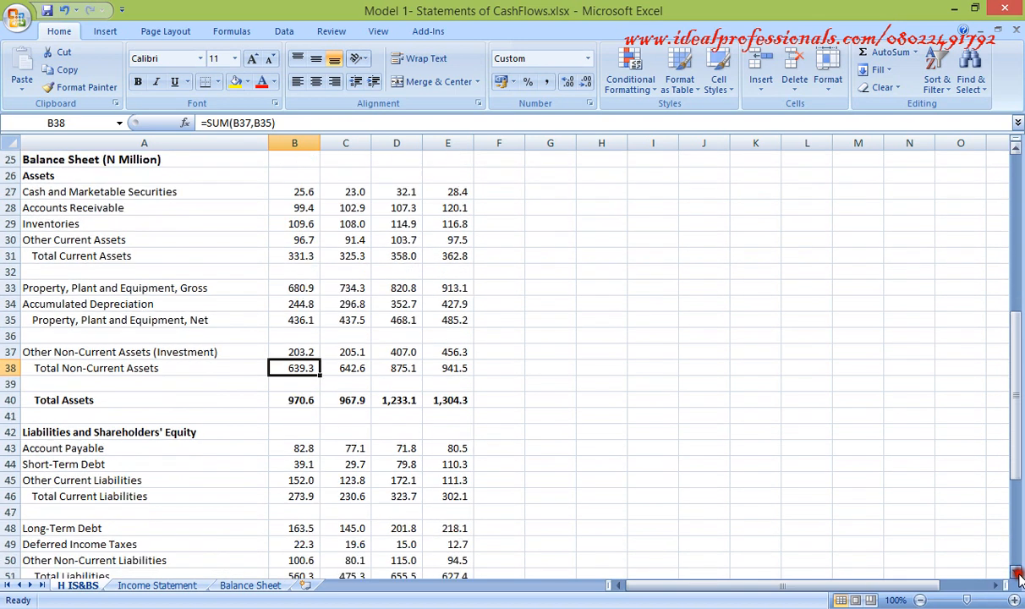
pyautogui.click(1018, 574)
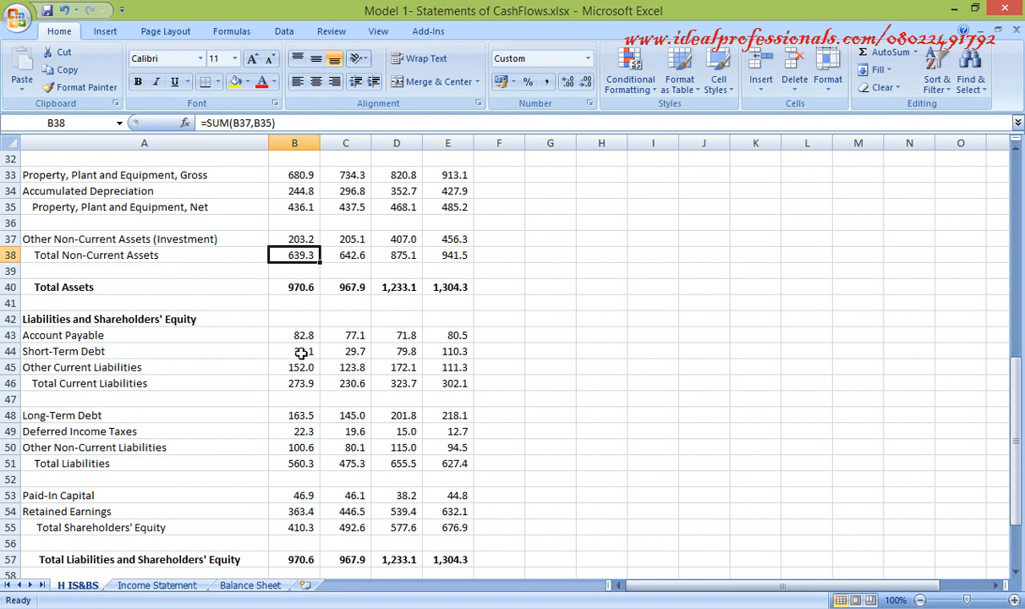
pyautogui.click(306, 384)
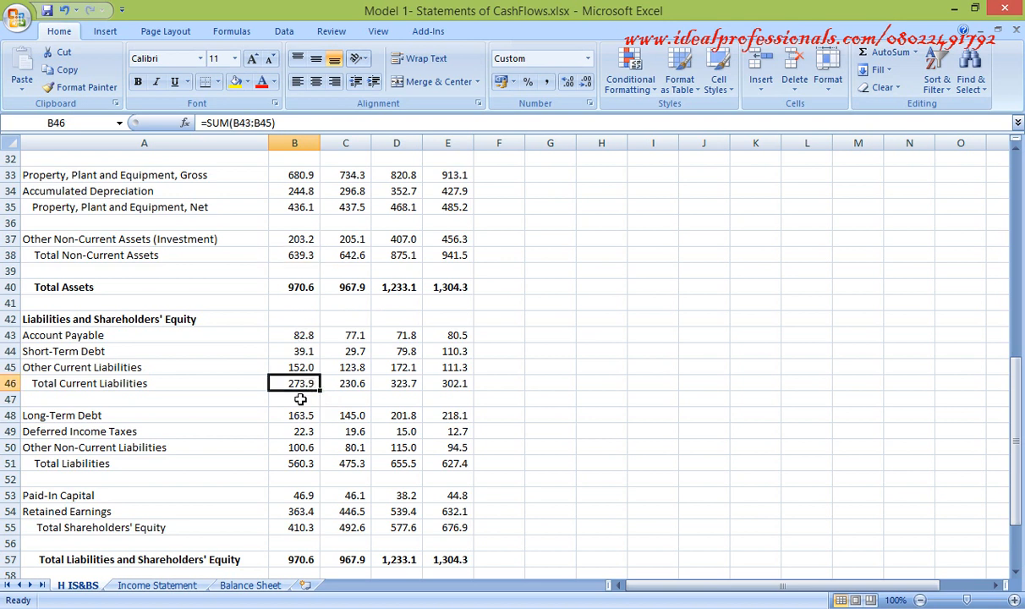
pyautogui.click(302, 465)
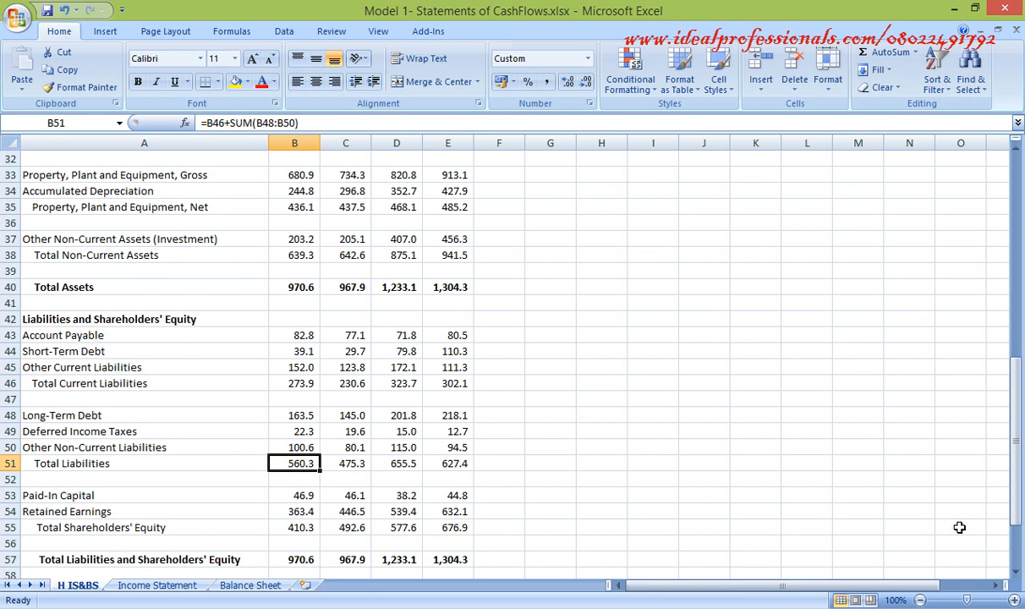
pyautogui.scroll(-1, 959, 527)
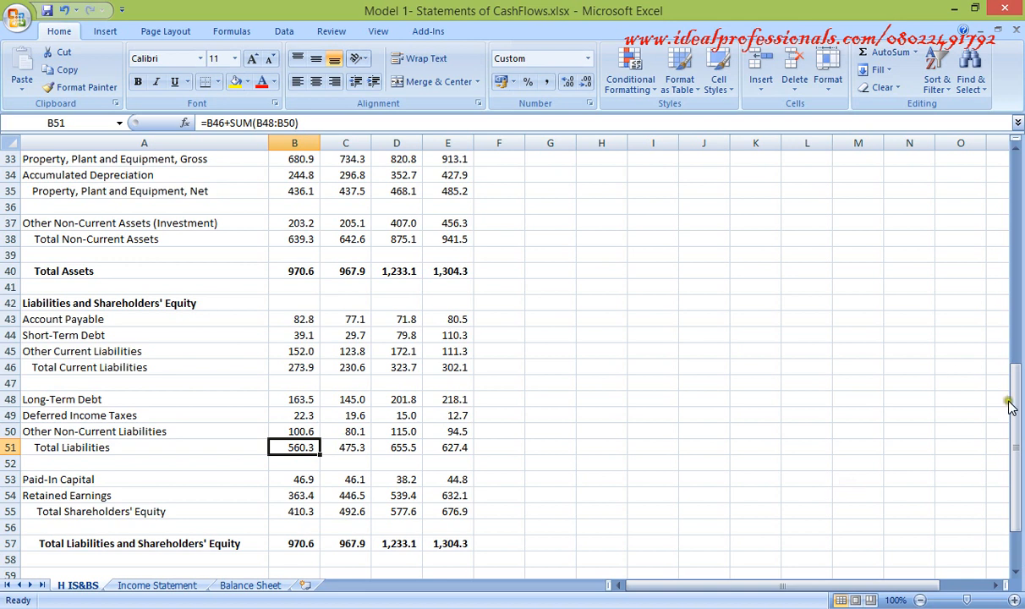
# - Switch to the Income Statement sheet and inspect the 1999 Sales entry in B6
pyautogui.moveTo(1012, 405); pyautogui.dragTo(1012, 192)
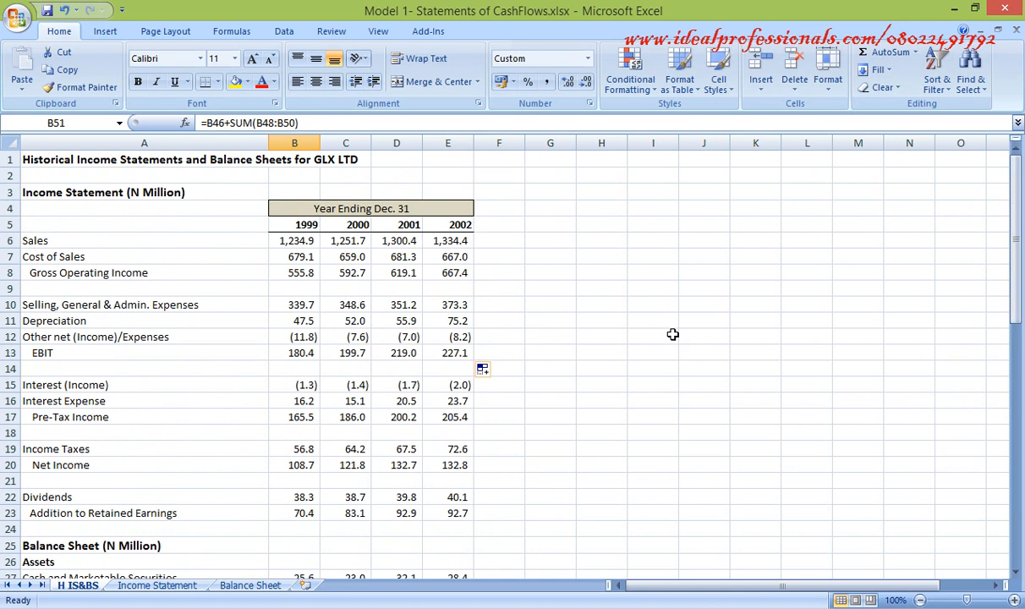
pyautogui.click(177, 588)
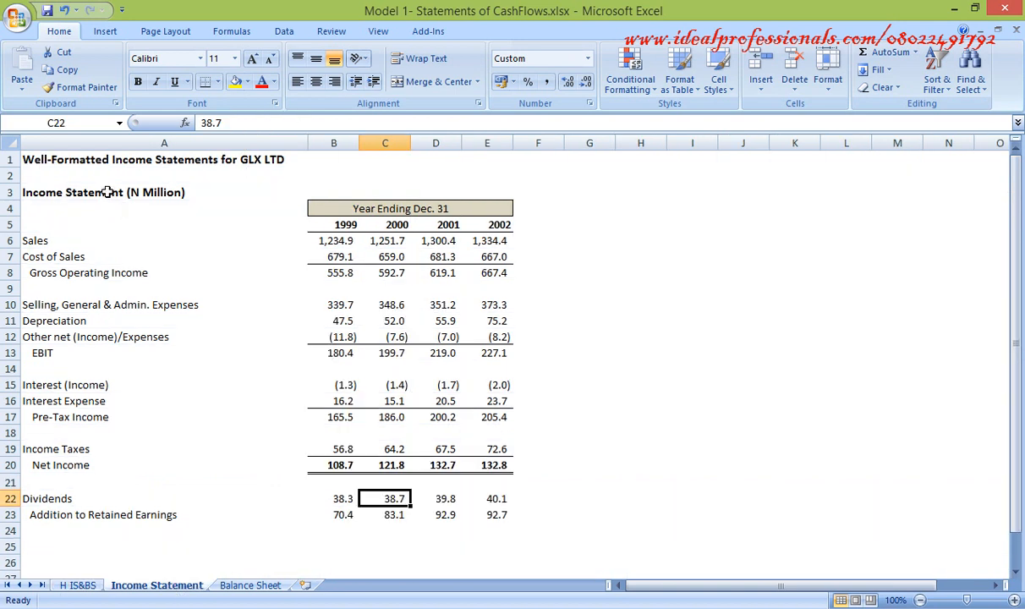
pyautogui.click(317, 241)
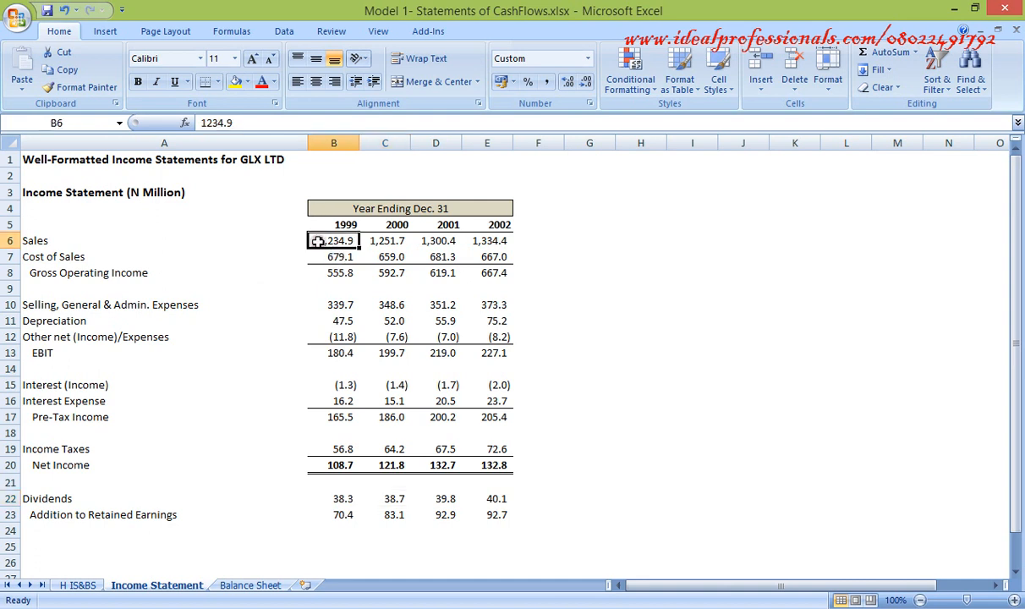
# - Select the income statement figures in B6:E23 and examine the option for showing fewer decimal places
pyautogui.hotkey('shift', 'Right')
pyautogui.hotkey('shift', 'Right')
pyautogui.hotkey('shift', 'Right')
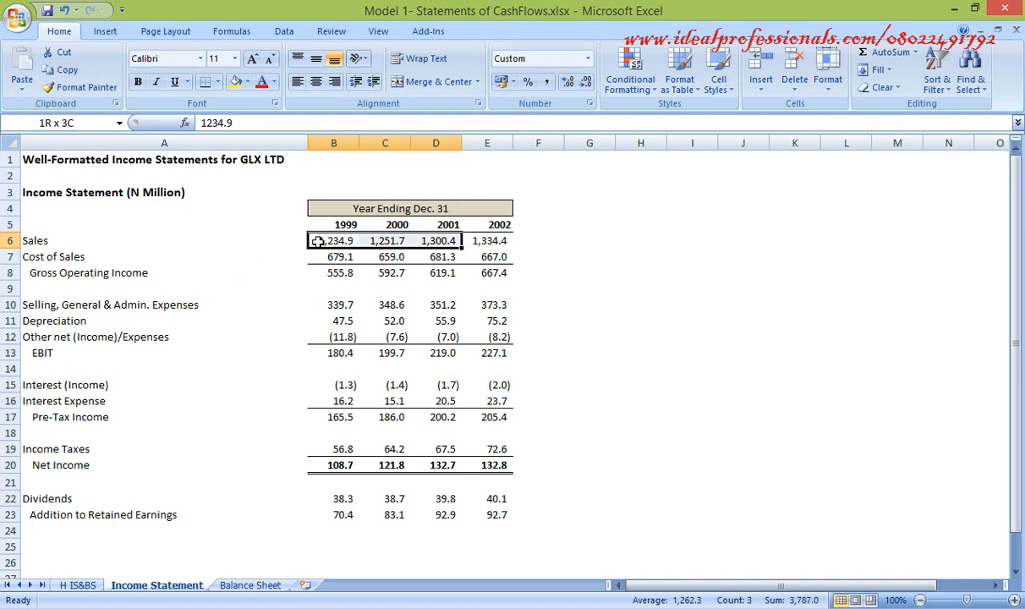
pyautogui.hotkey('shift', 'Down')
pyautogui.hotkey('shift', 'Down')
pyautogui.hotkey('shift', 'Down')
pyautogui.hotkey('shift', 'Down')
pyautogui.hotkey('shift', 'Down')
pyautogui.hotkey('shift', 'Down')
pyautogui.hotkey('shift', 'Down')
pyautogui.hotkey('shift', 'Down')
pyautogui.hotkey('shift', 'Down')
pyautogui.hotkey('shift', 'Down')
pyautogui.hotkey('shift', 'Down')
pyautogui.hotkey('shift', 'Down')
pyautogui.hotkey('shift', 'Down')
pyautogui.hotkey('shift', 'Down')
pyautogui.hotkey('shift', 'Down')
pyautogui.hotkey('shift', 'Down')
pyautogui.hotkey('shift', 'Down')
pyautogui.hotkey('shift', 'Down')
pyautogui.hotkey('shift', 'Down')
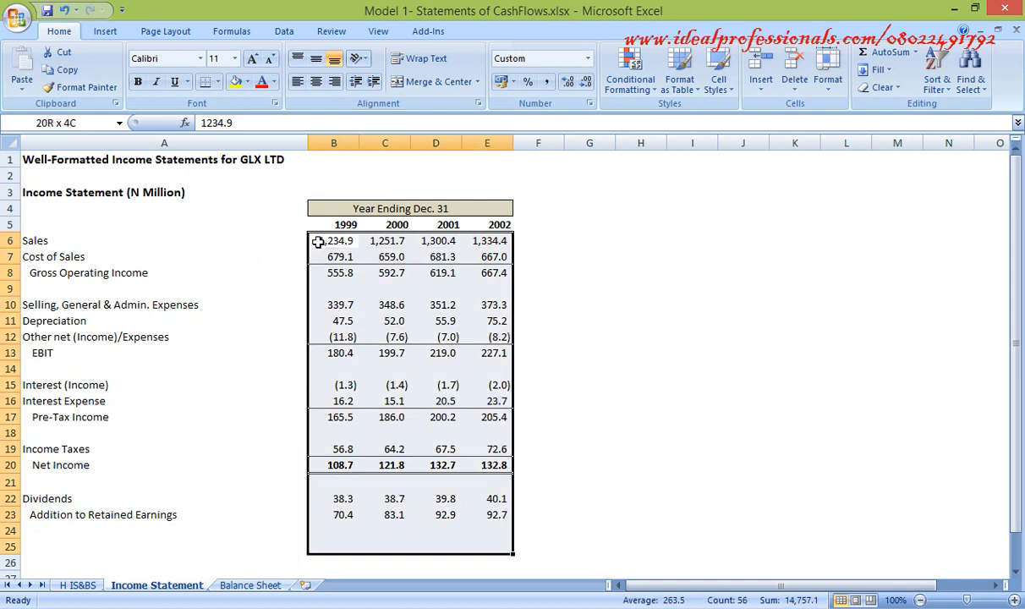
pyautogui.hotkey('shift', 'Up')
pyautogui.hotkey('shift', 'Up')
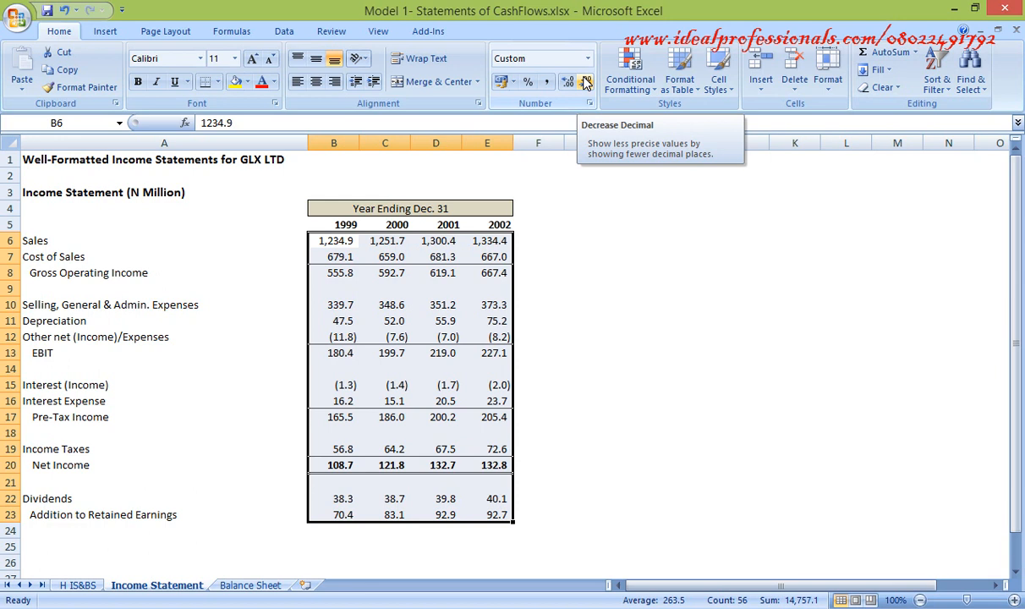
pyautogui.click(530, 284)
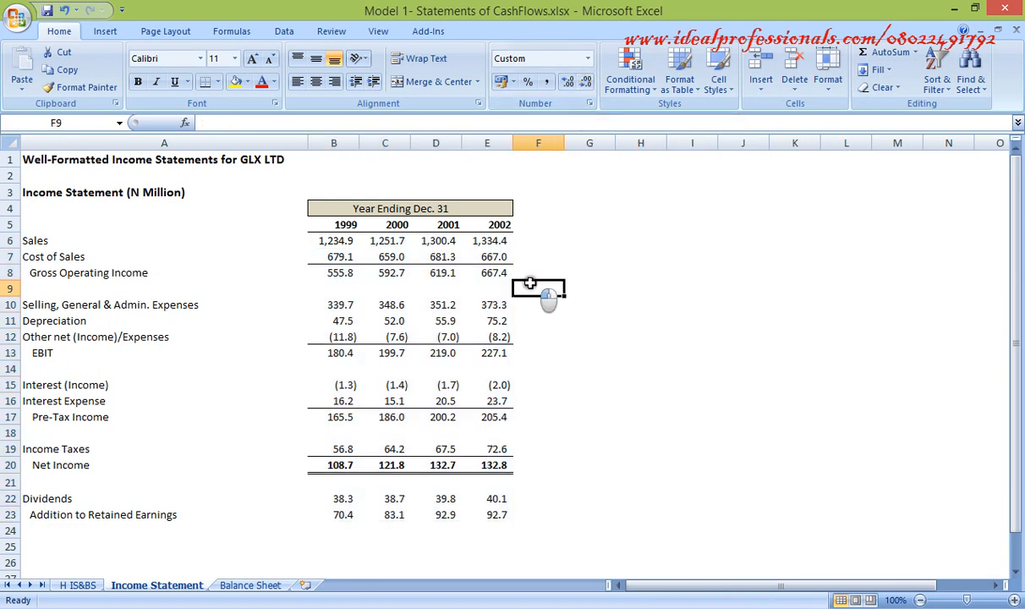
# - Toggle the Income Statement sheet's gridlines on and off again
pyautogui.click(381, 32)
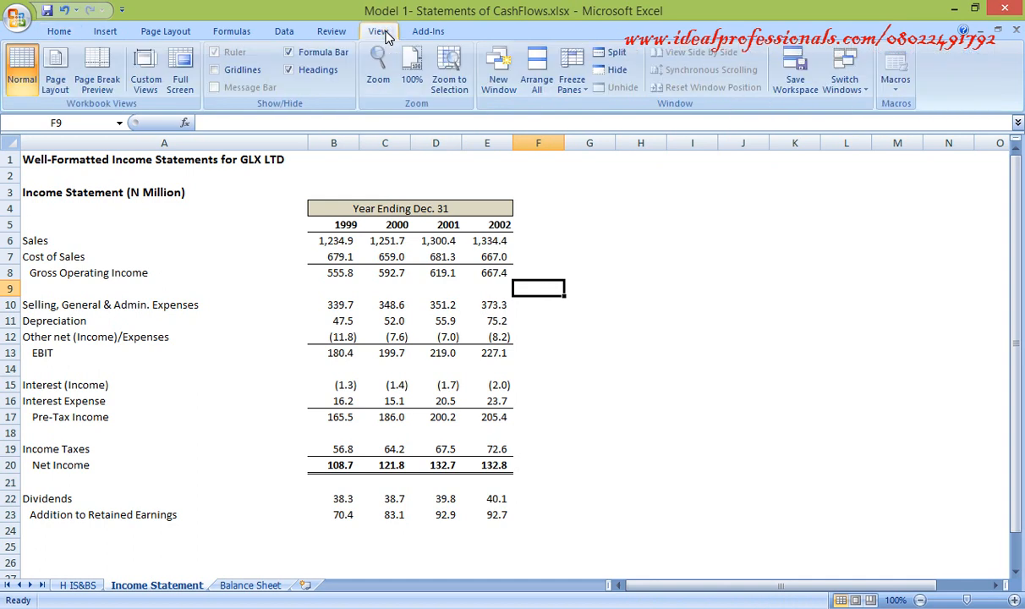
pyautogui.click(215, 70)
pyautogui.click(215, 70)
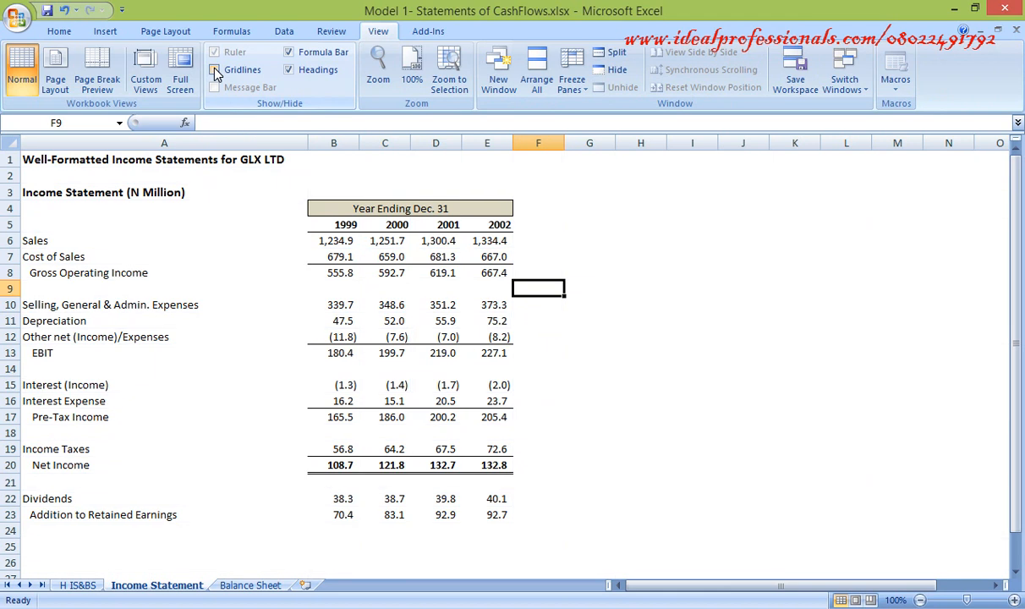
pyautogui.click(241, 318)
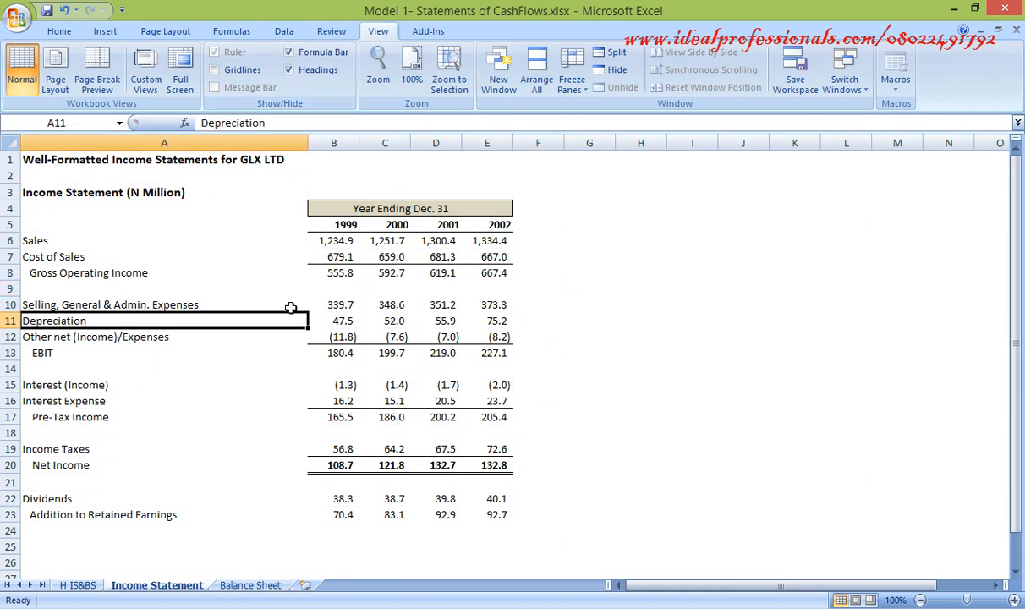
# - Select the Cost of Sales figures in B7:E7 and examine the Bottom Border option without applying it
pyautogui.click(335, 259)
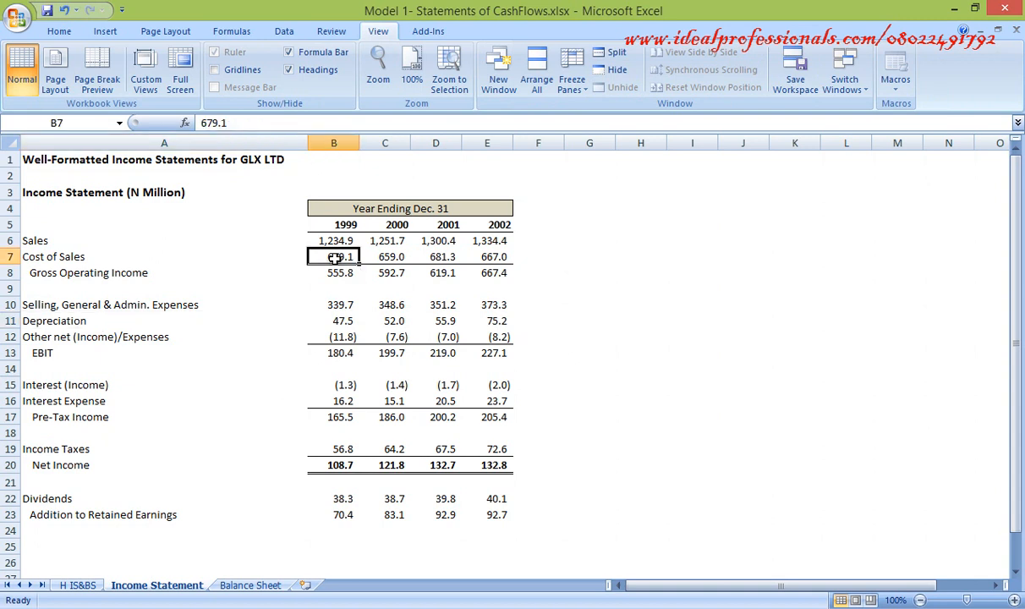
pyautogui.hotkey('shift', 'Right')
pyautogui.hotkey('shift', 'Right')
pyautogui.hotkey('shift', 'Right')
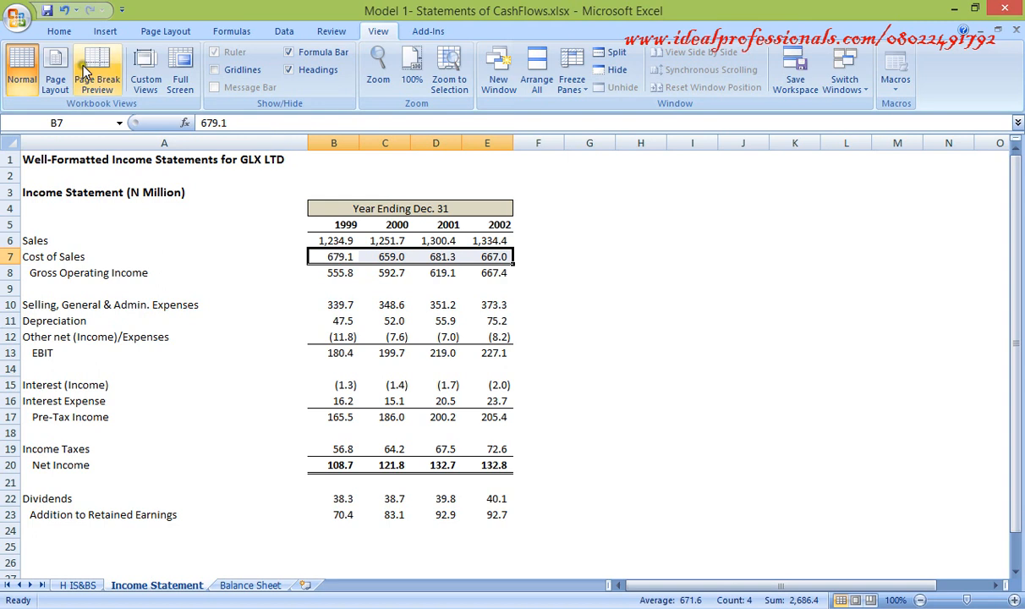
pyautogui.click(63, 37)
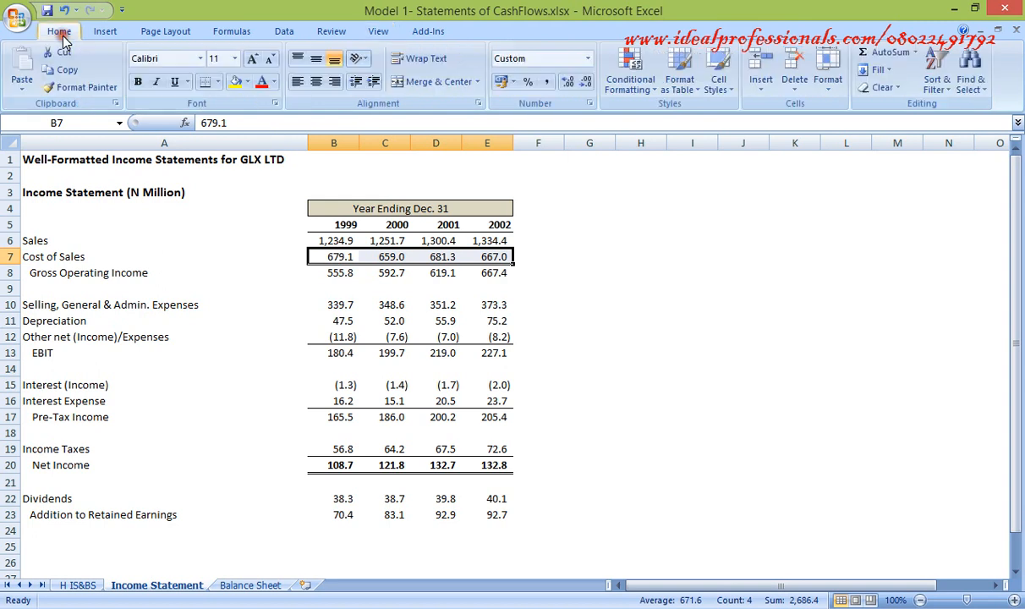
pyautogui.click(217, 82)
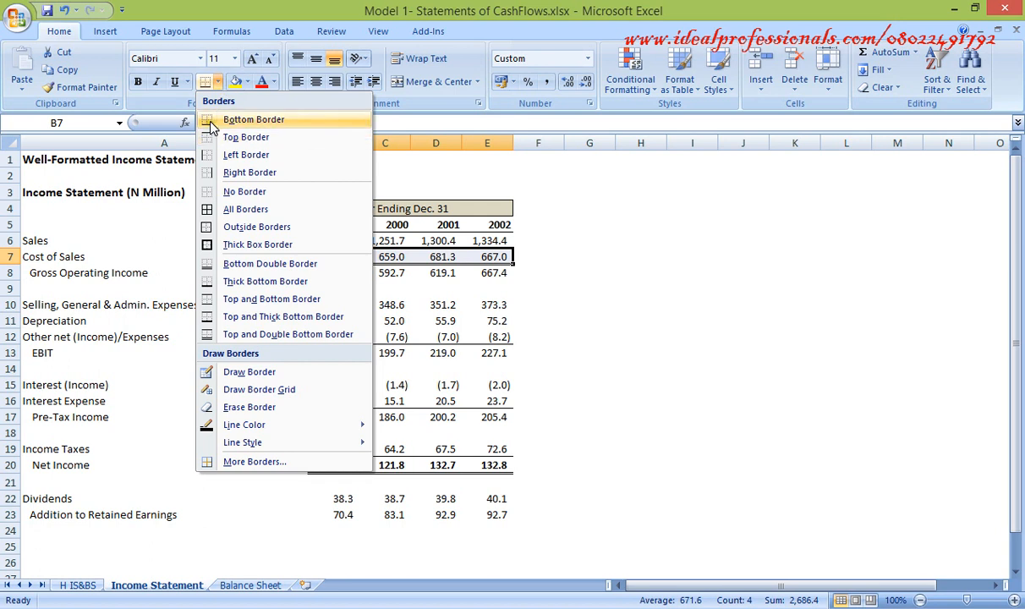
pyautogui.click(403, 186)
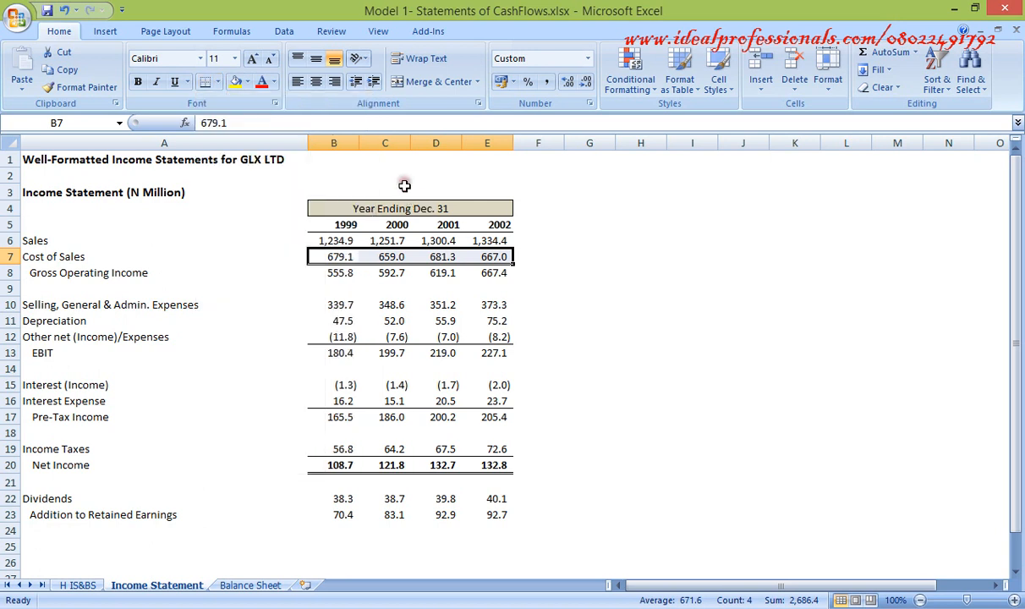
# - Inspect the 1999 Other net (Income)/Expenses and Net Income cells and examine the Top and Double Bottom Border option
pyautogui.click(341, 337)
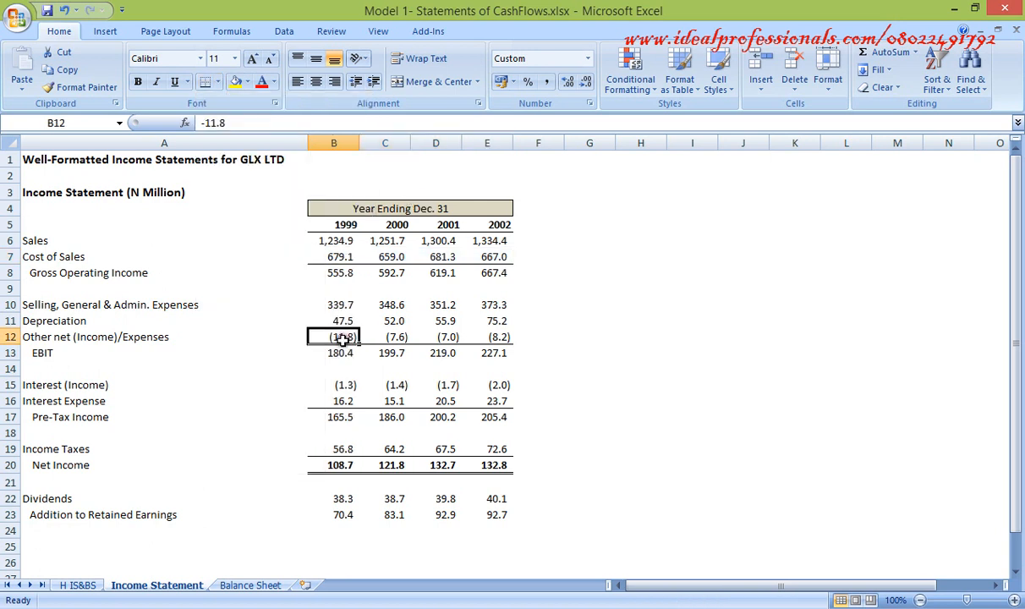
pyautogui.click(339, 466)
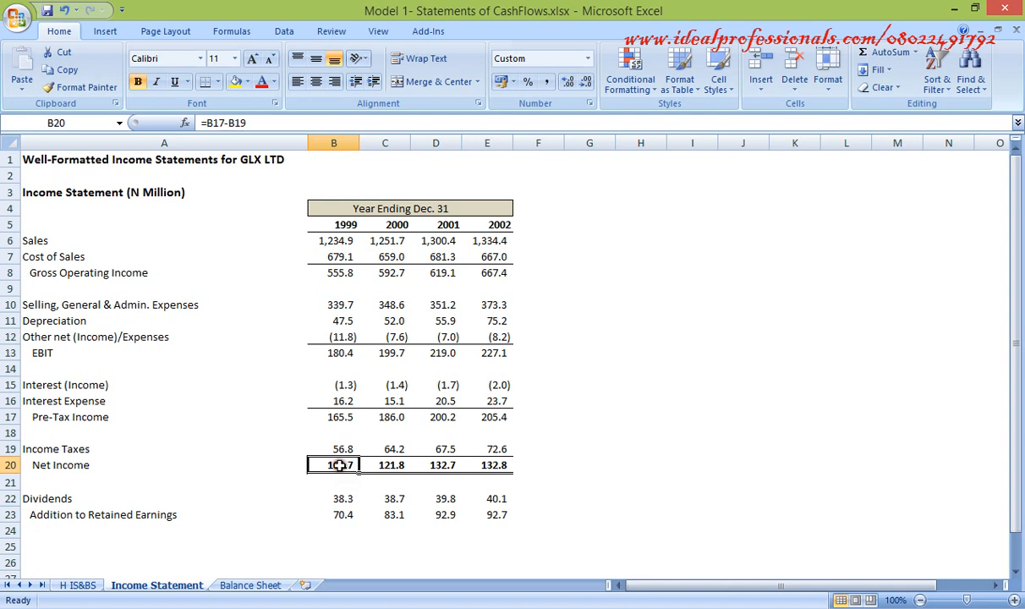
pyautogui.click(218, 83)
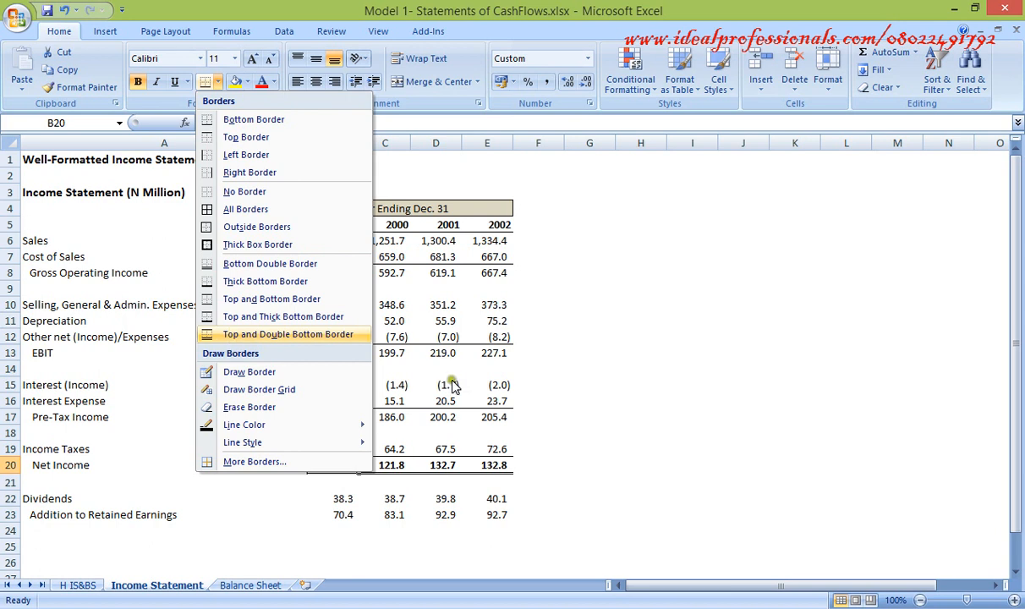
pyautogui.click(431, 362)
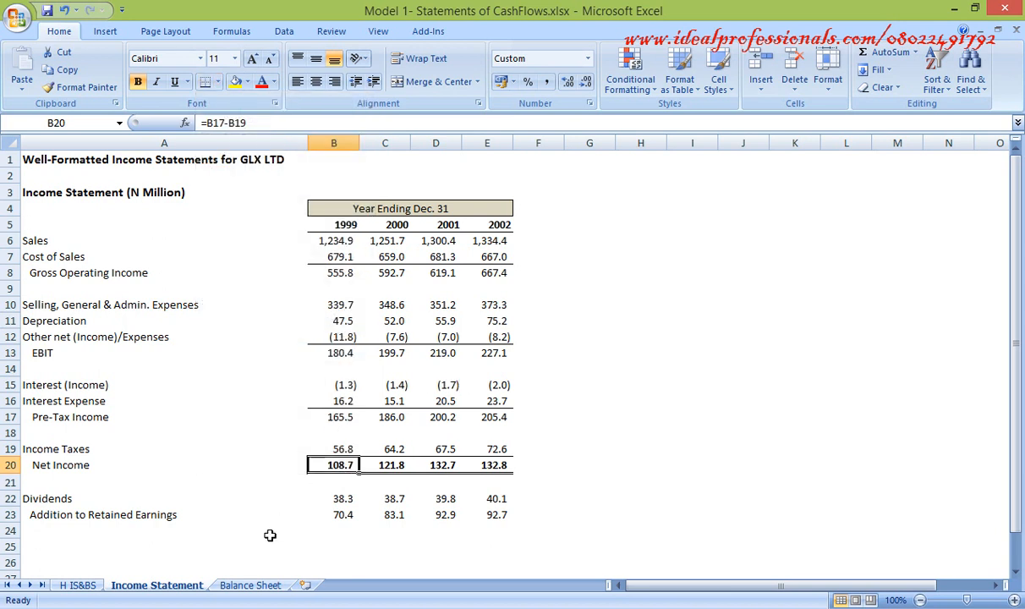
# - Examine the formatted Balance Sheet sheet down to Total Liabilities and Shareholders' Equity and return to its heading
pyautogui.click(256, 586)
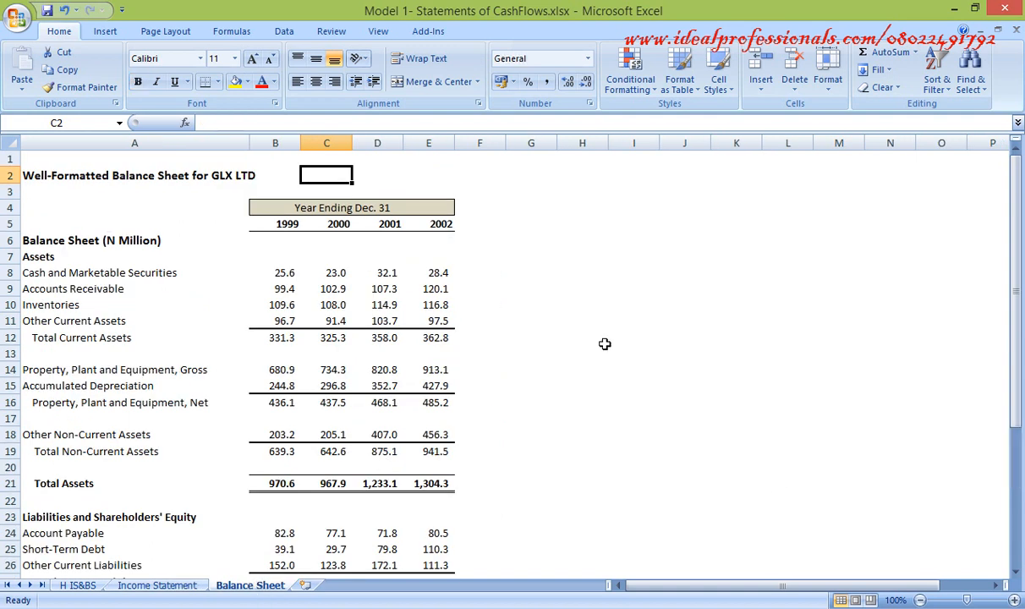
pyautogui.click(1015, 574)
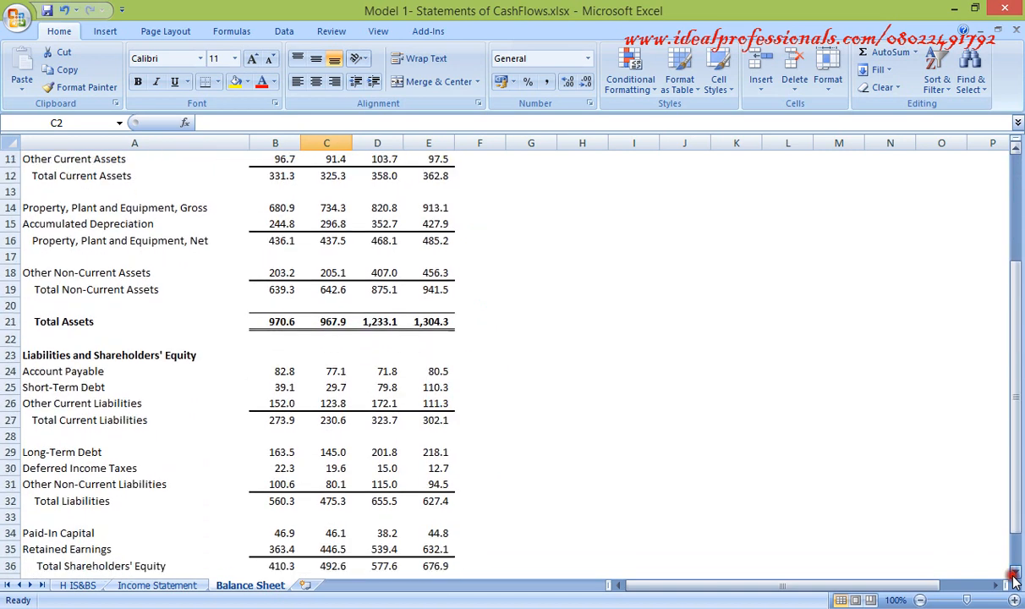
pyautogui.click(1015, 575)
pyautogui.click(1015, 575)
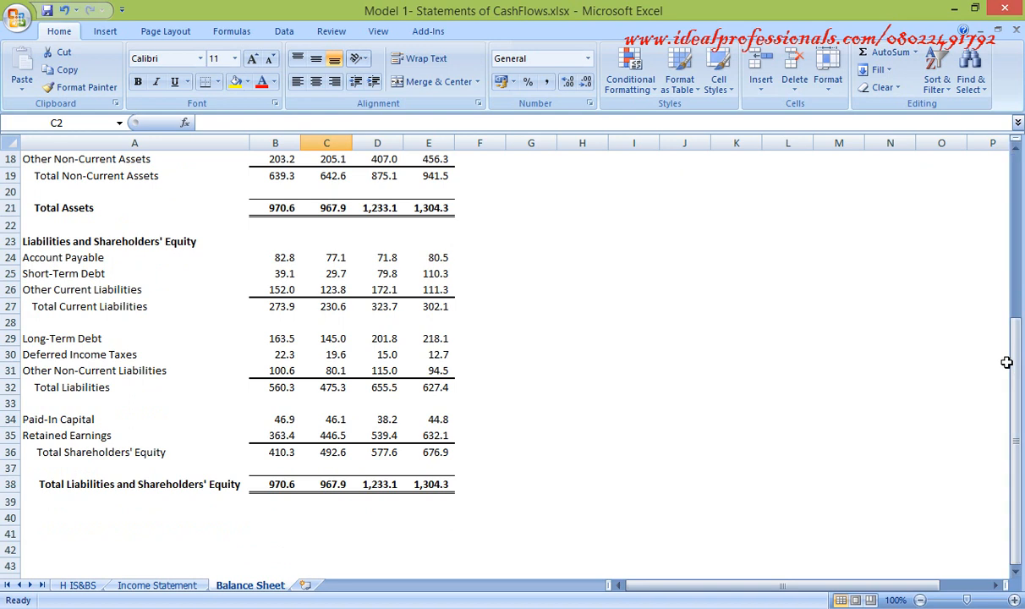
pyautogui.moveTo(1017, 372); pyautogui.dragTo(1009, 192)
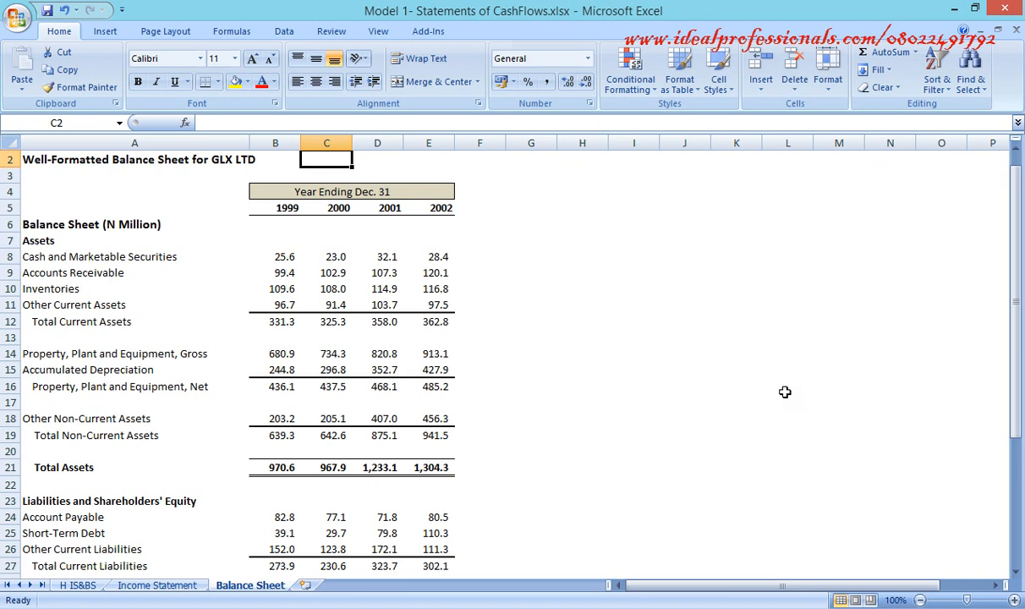
# - Add a new worksheet named "CashFlow Statement" and start the entry in A1 with "S"
pyautogui.click(306, 586)
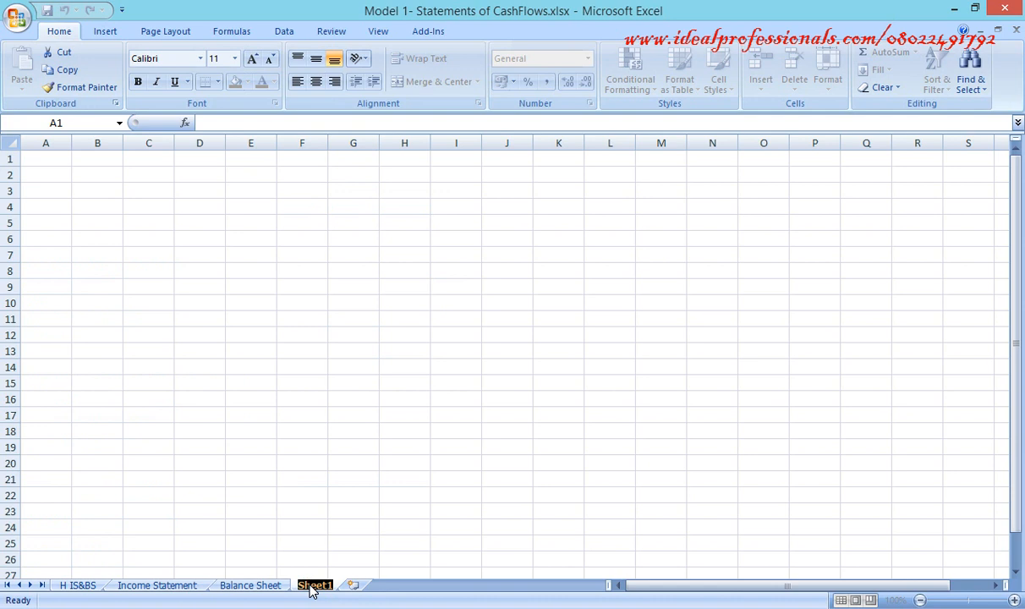
pyautogui.write('Cas')
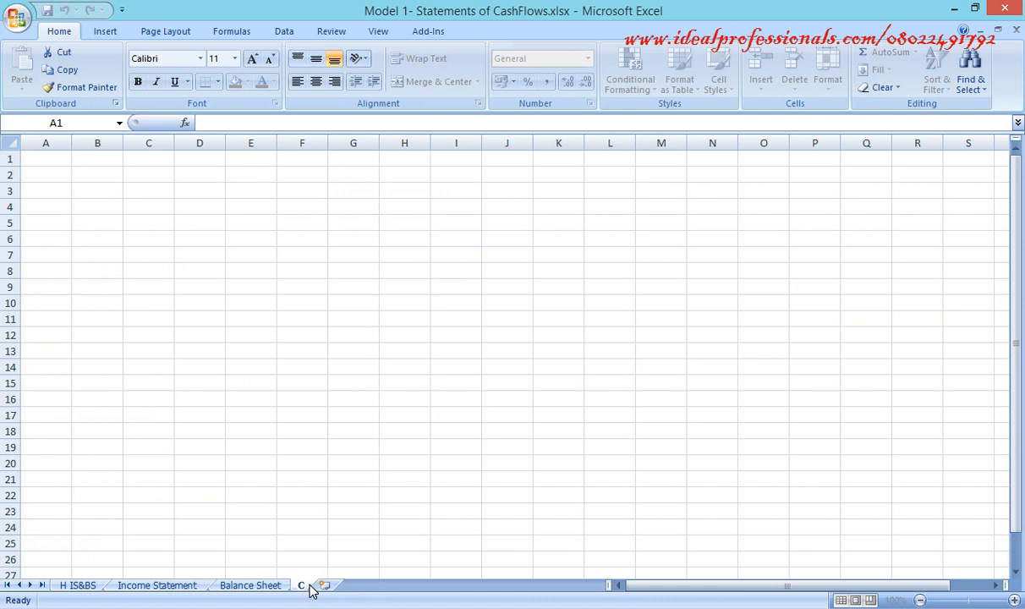
pyautogui.write('hFlow')
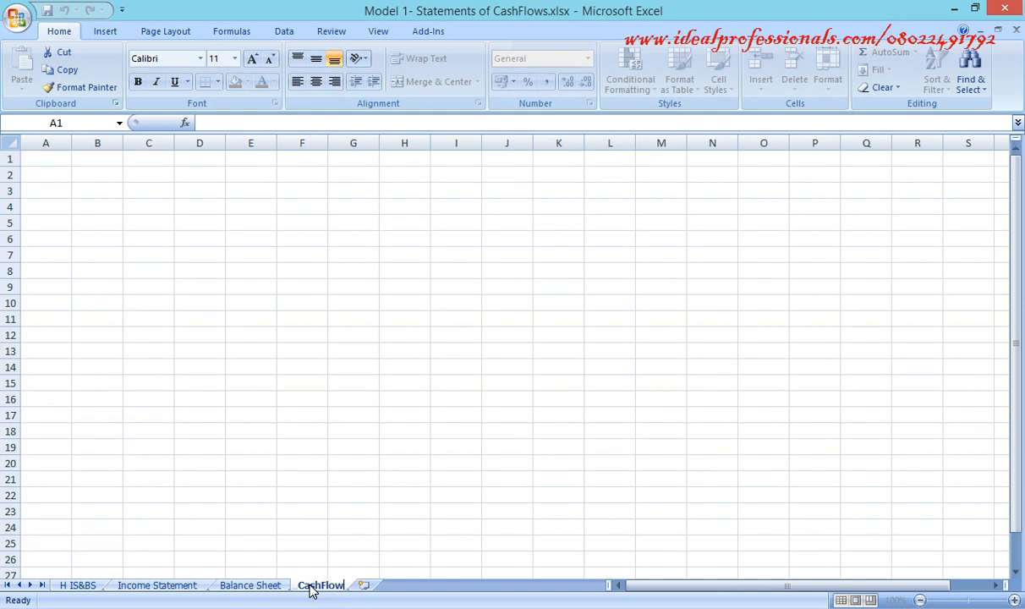
pyautogui.write(' Statem')
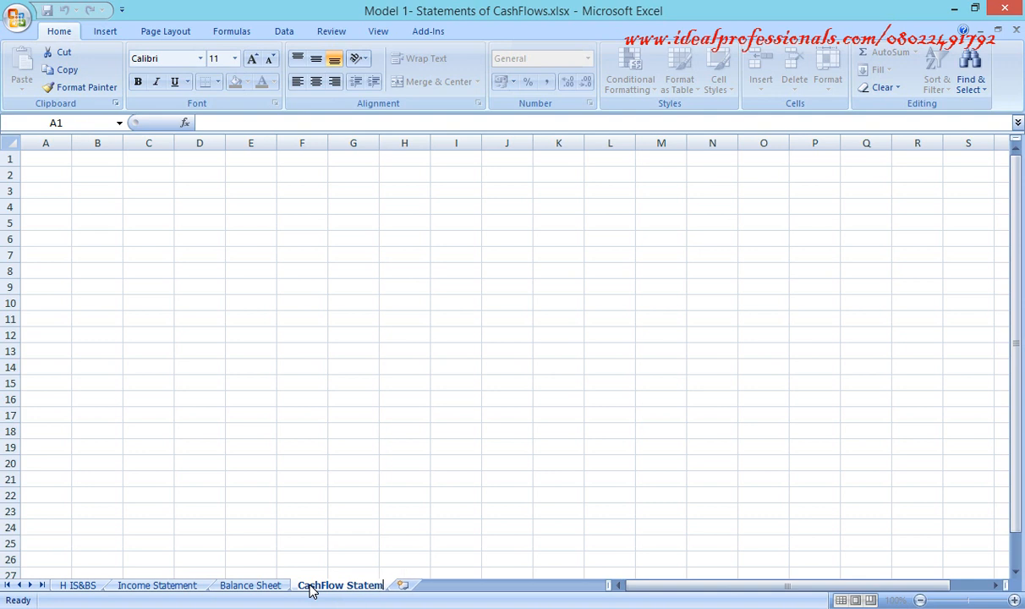
pyautogui.write('ent')
pyautogui.press('Return')
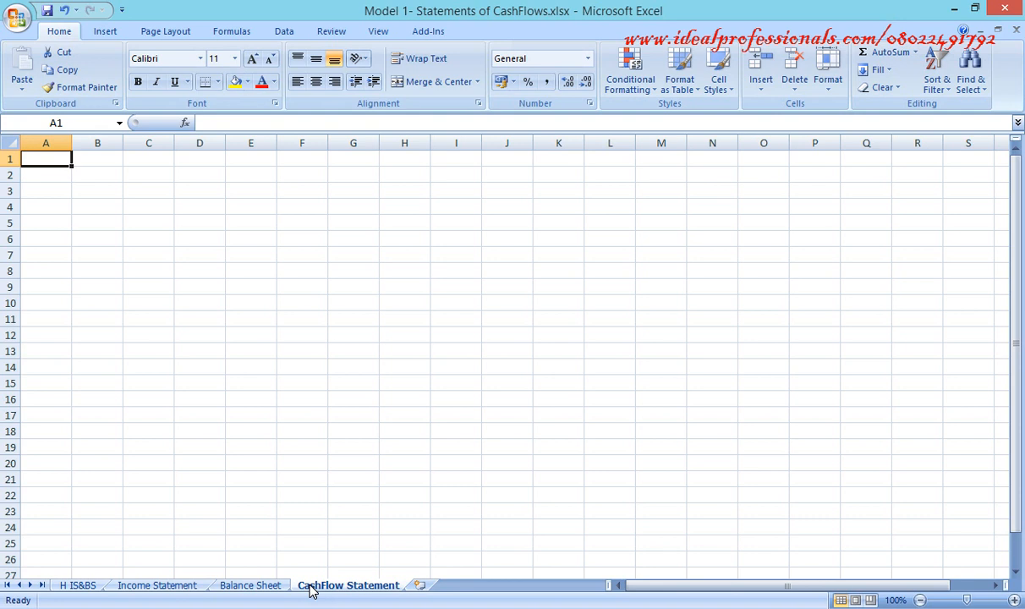
pyautogui.write('S')
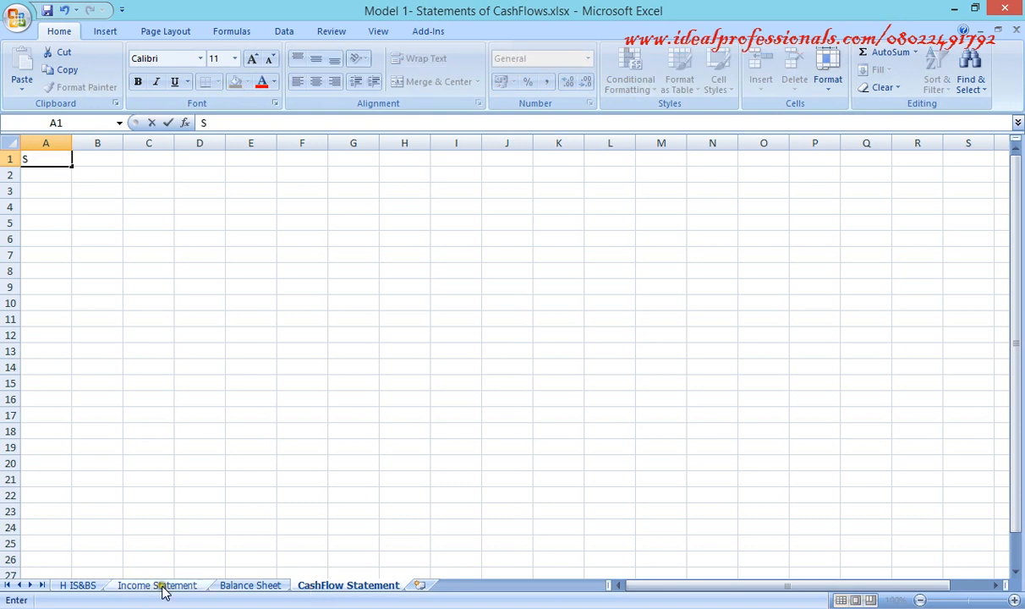
# - Hide the Income Statement and Balance Sheet worksheets and switch to the H IS&BS sheet
pyautogui.click(84, 587)
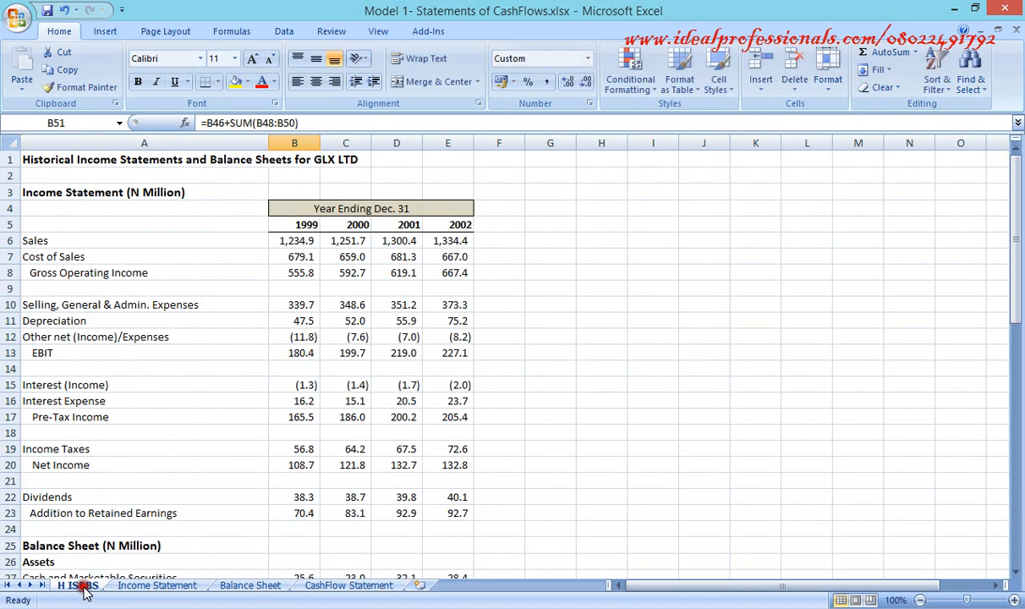
pyautogui.rightClick(139, 591)
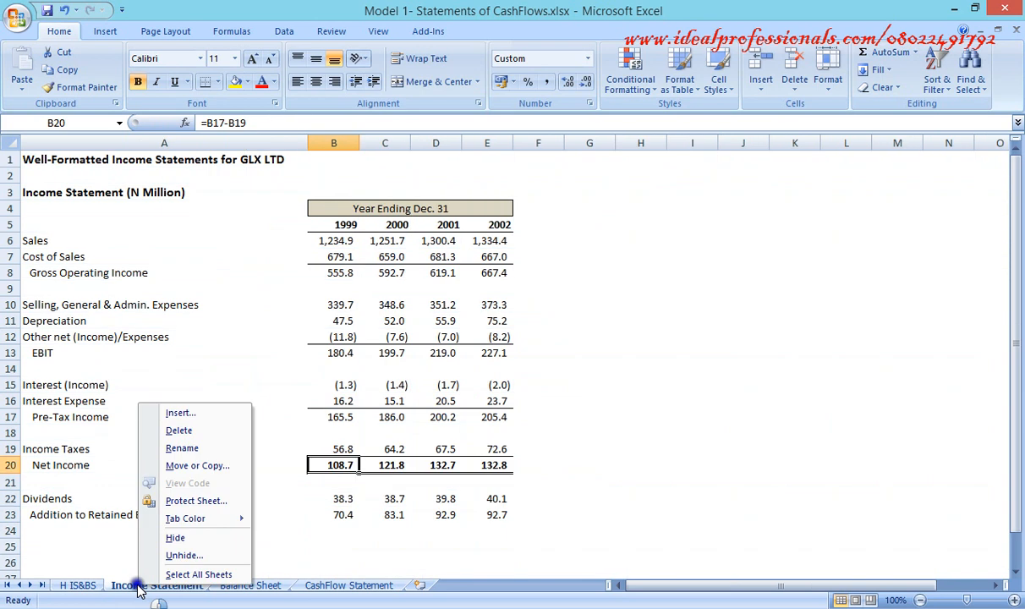
pyautogui.click(167, 540)
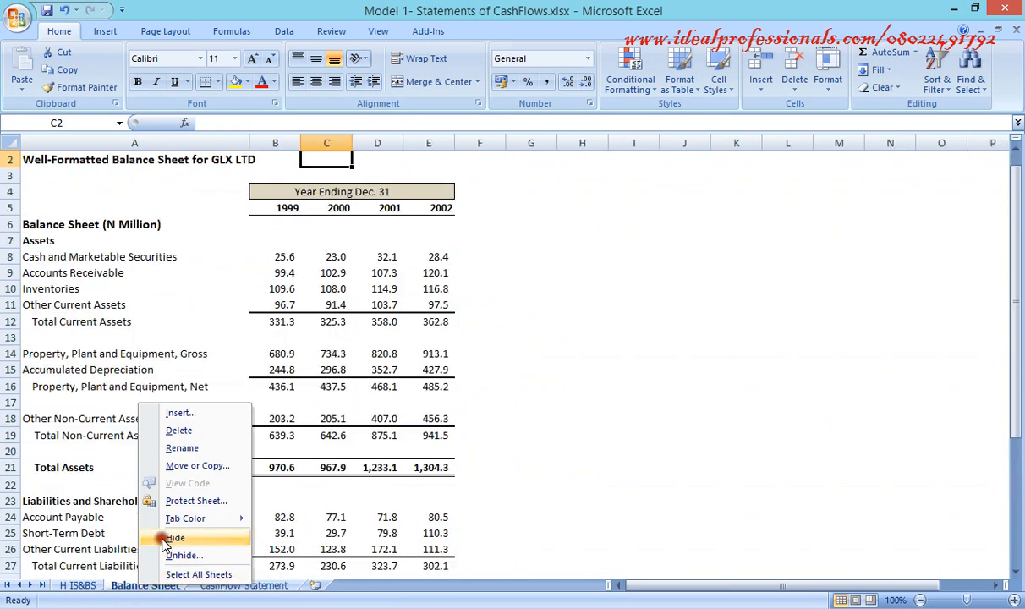
pyautogui.rightClick(150, 587)
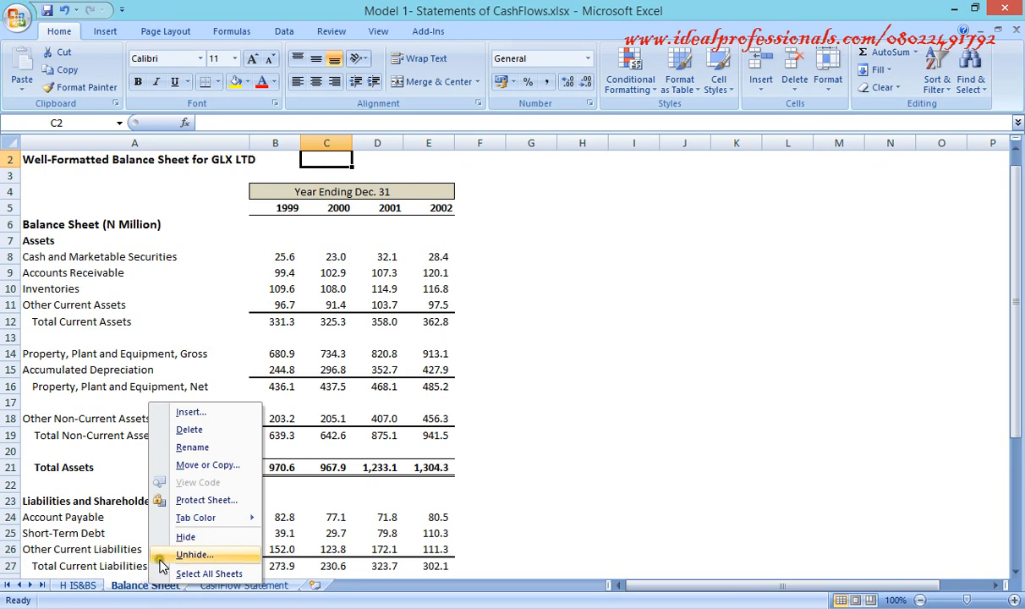
pyautogui.click(185, 536)
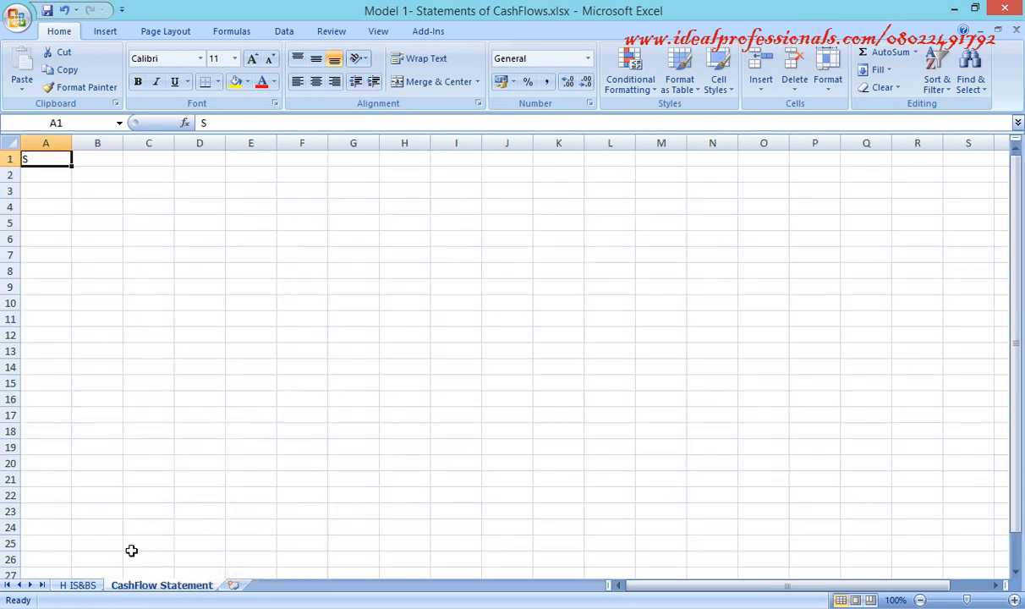
pyautogui.click(78, 585)
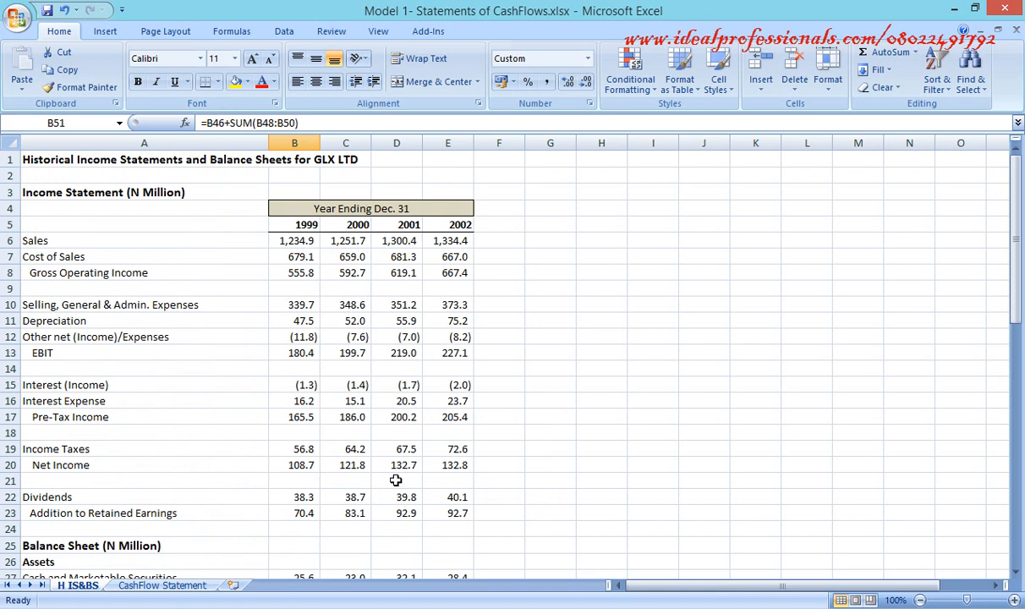
# - Complete the title in A1 of the CashFlow Statement sheet as "Statements of CashFlows"
pyautogui.click(193, 586)
pyautogui.write('S')
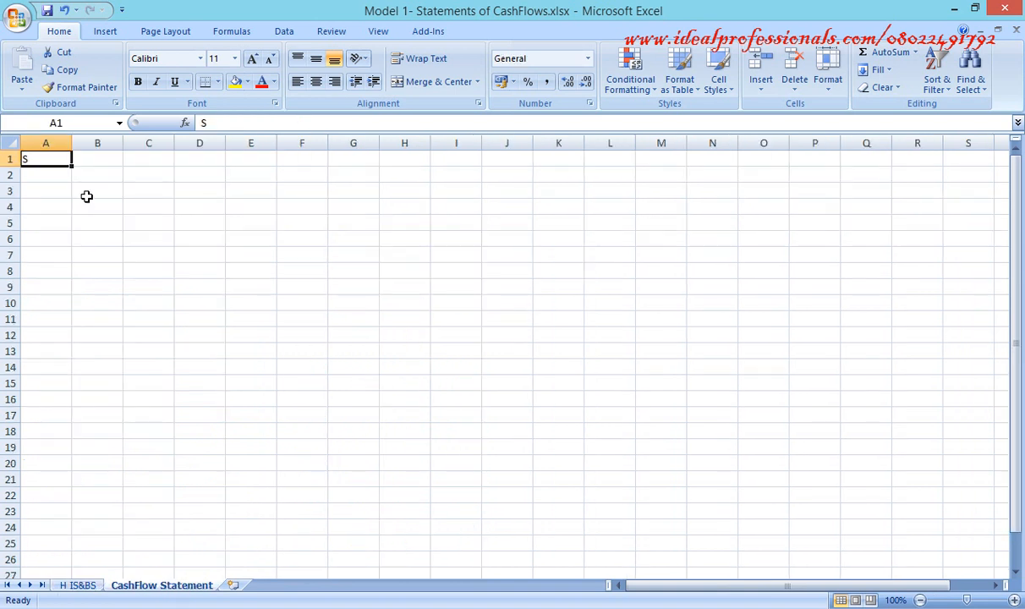
pyautogui.doubleClick(54, 163)
pyautogui.write('te')
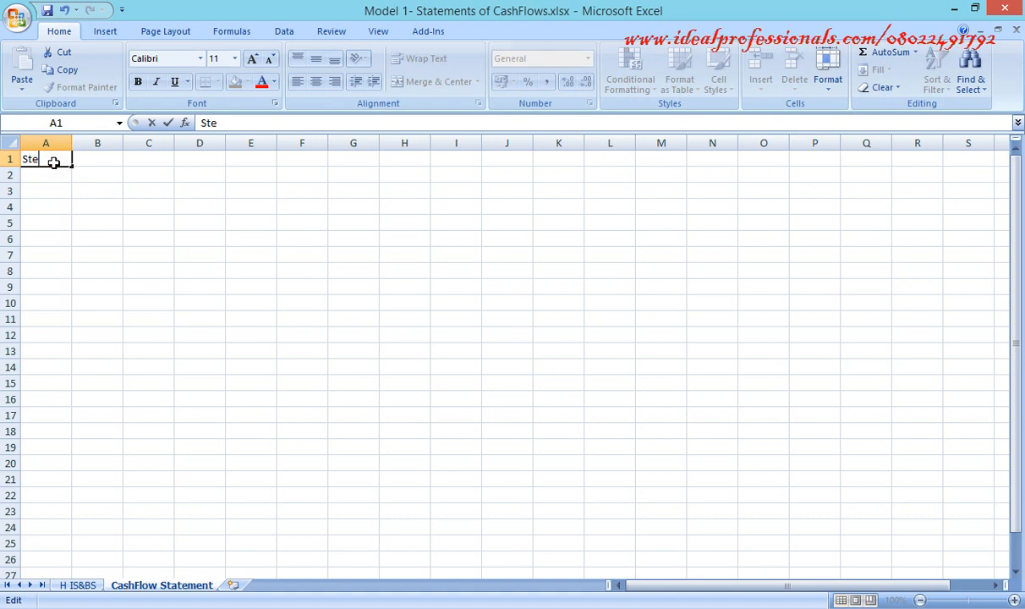
pyautogui.press('BackSpace')
pyautogui.write('ate')
pyautogui.write('ment')
pyautogui.write(' s')
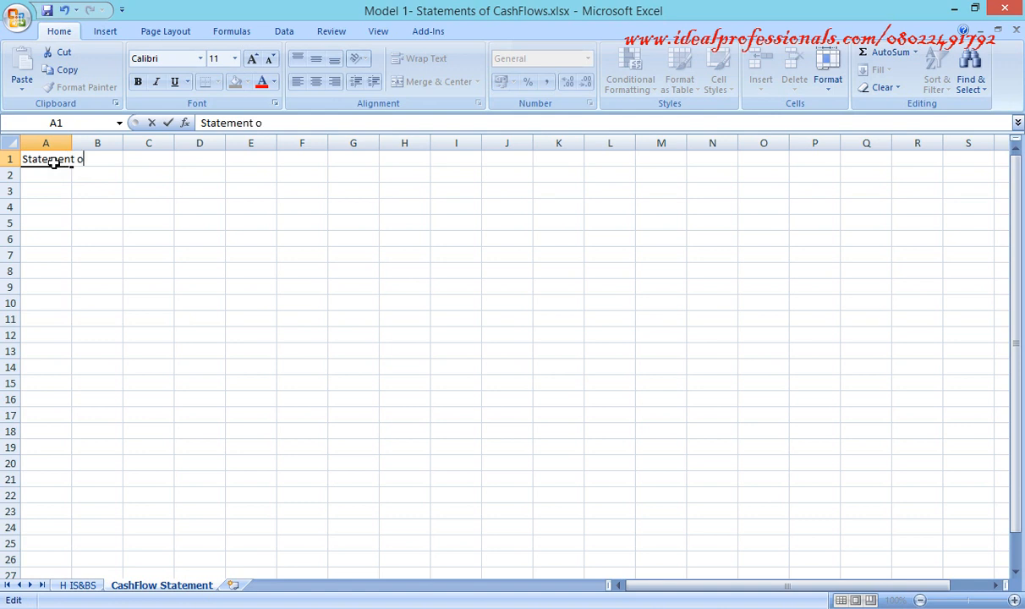
pyautogui.press('BackSpace')
pyautogui.press('BackSpace')
pyautogui.write('s of Cash')
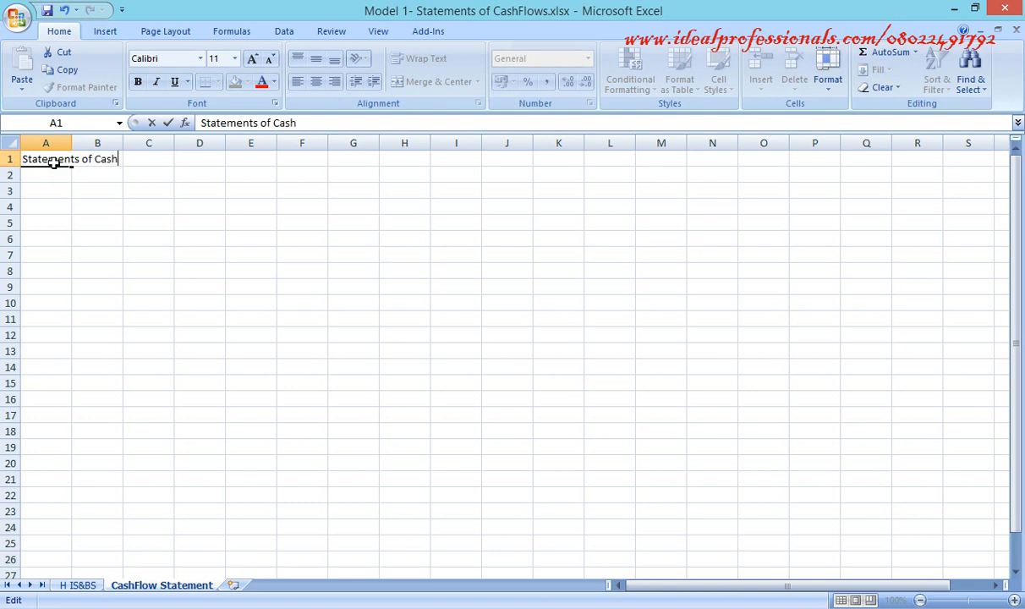
pyautogui.write('Flows')
pyautogui.press('Return')
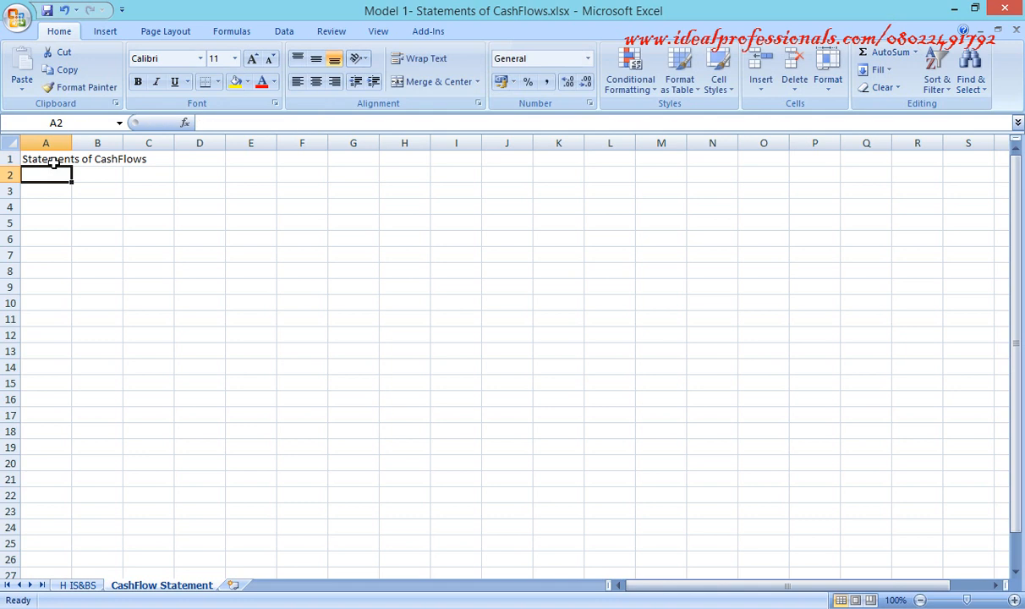
# - Enter the unit subtitle "Millions of Naira" in A2 beneath the statement title
pyautogui.press('Return')
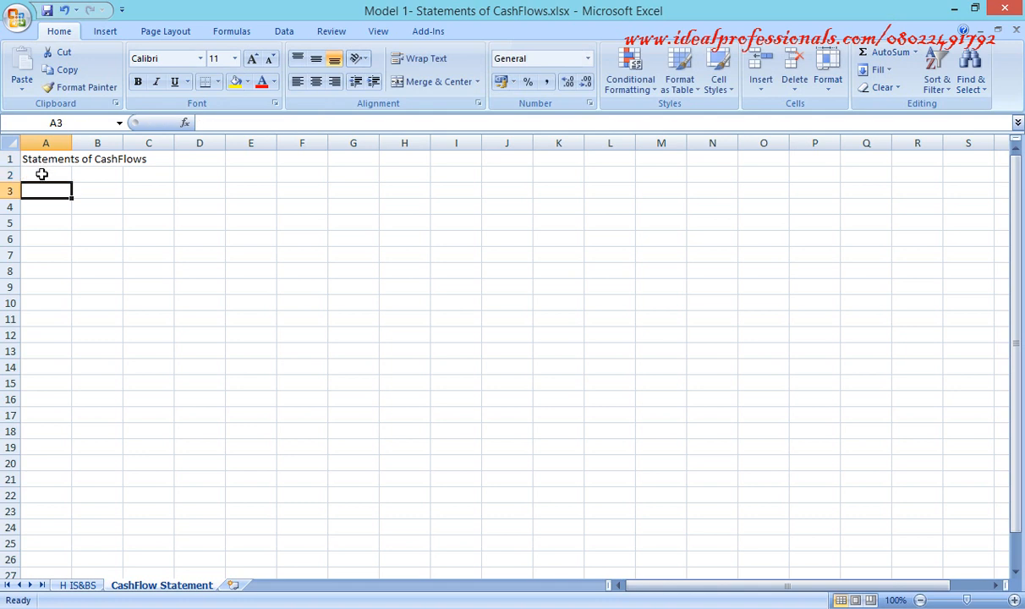
pyautogui.click(42, 173)
pyautogui.write('Mill')
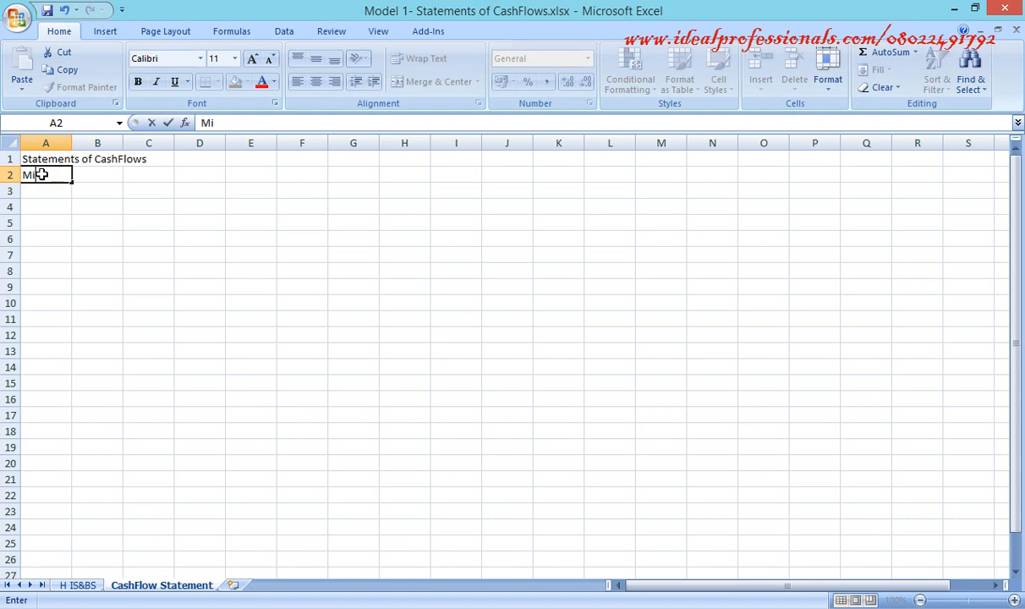
pyautogui.write('ions of ')
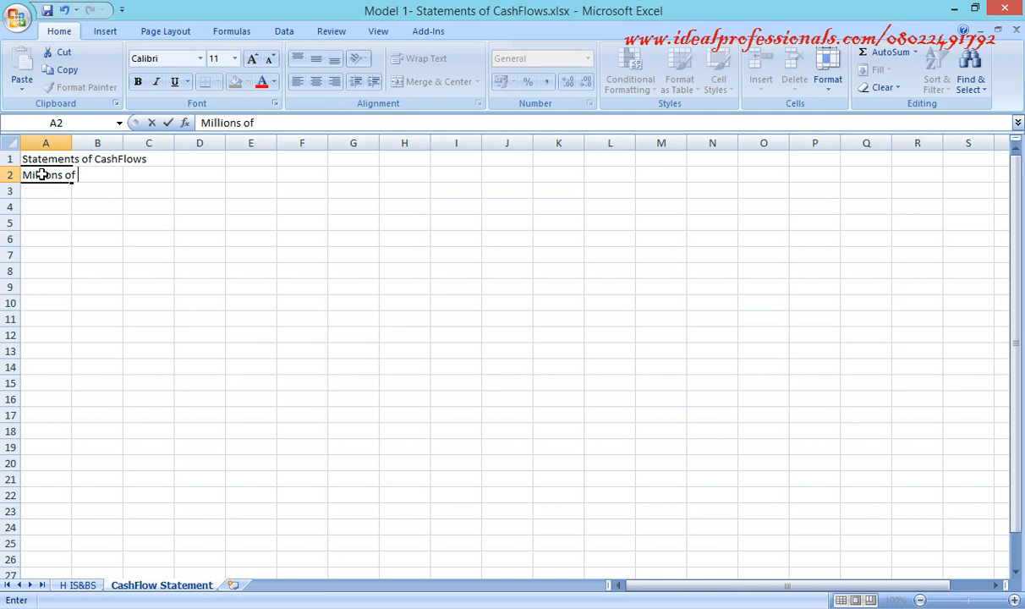
pyautogui.write('Naira')
pyautogui.press('Return')
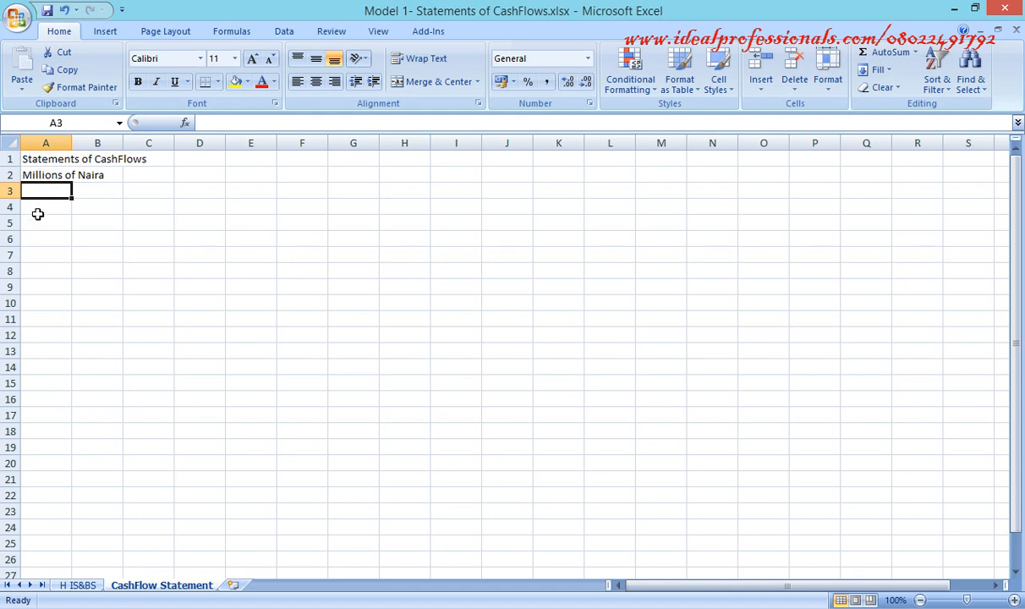
pyautogui.click(37, 210)
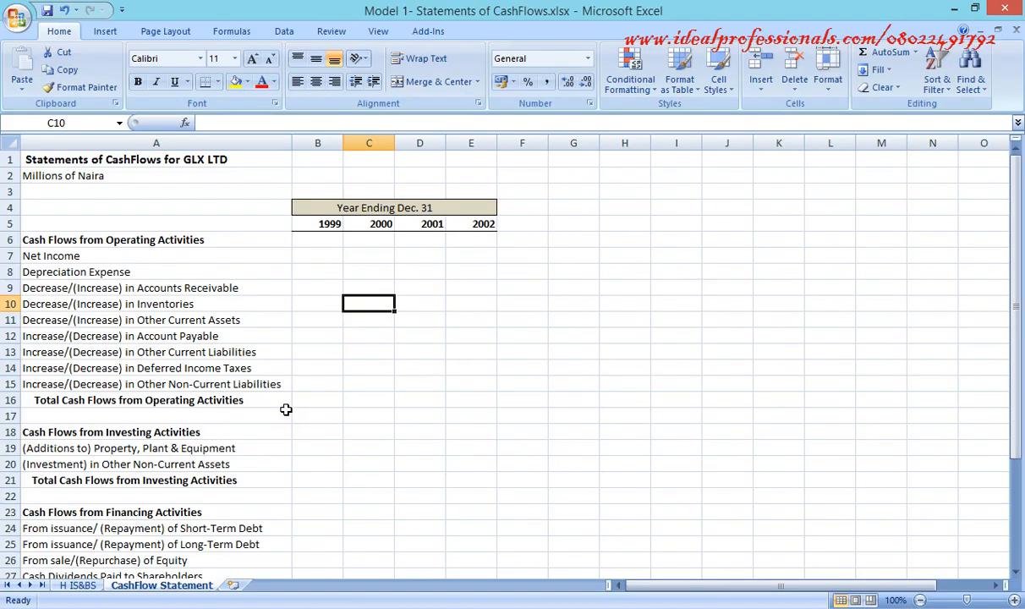
# - Examine the cash flow statement layout from Operating Activities down to Ending Cash & Marketable Securities and return to its heading
pyautogui.click(320, 303)
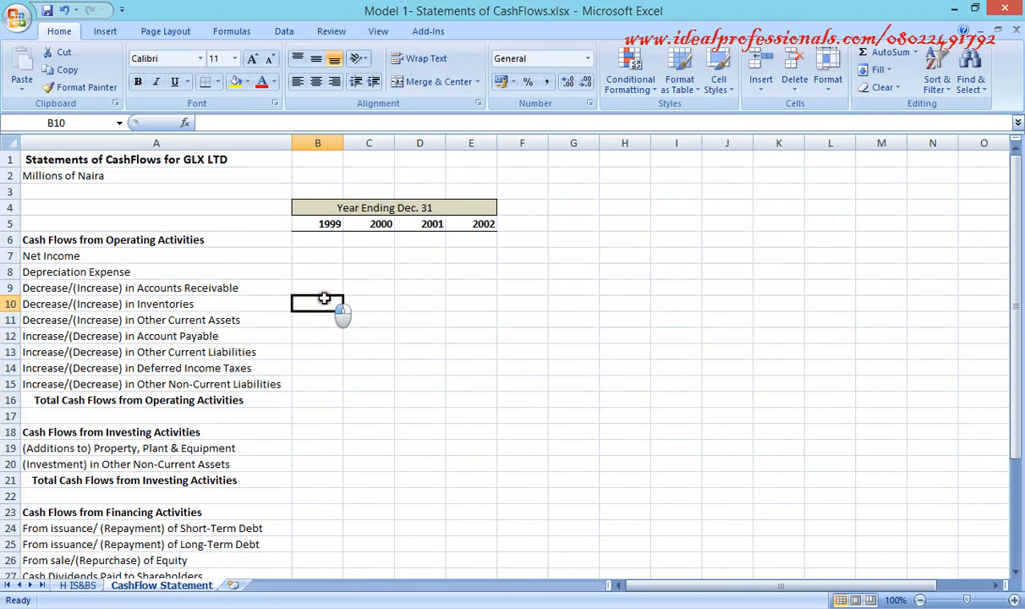
pyautogui.doubleClick(1015, 570)
pyautogui.doubleClick(1015, 571)
pyautogui.tripleClick(1015, 571)
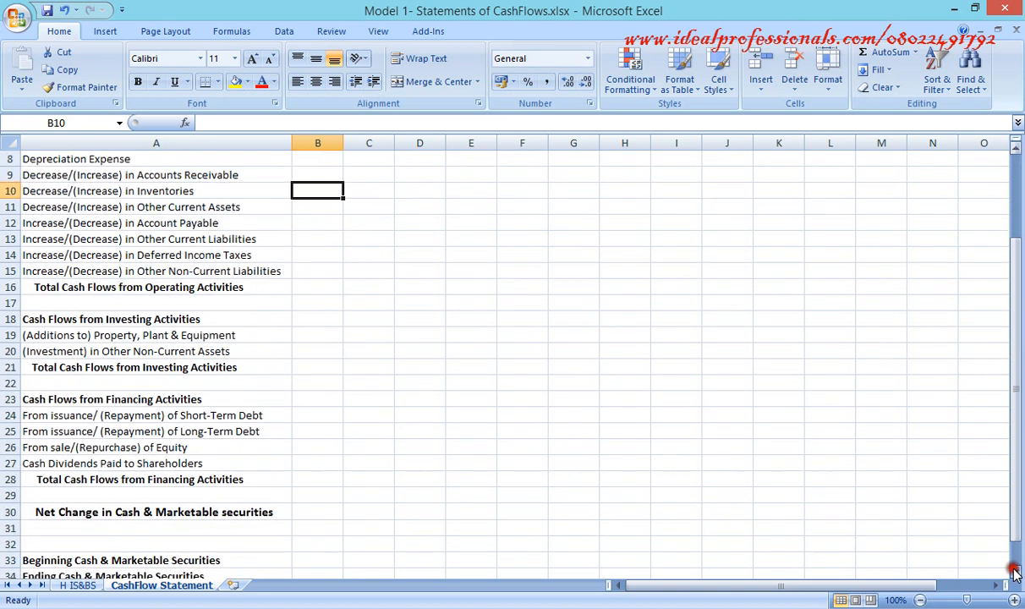
pyautogui.tripleClick(1015, 571)
pyautogui.doubleClick(1015, 571)
pyautogui.moveTo(1020, 523); pyautogui.dragTo(1015, 413)
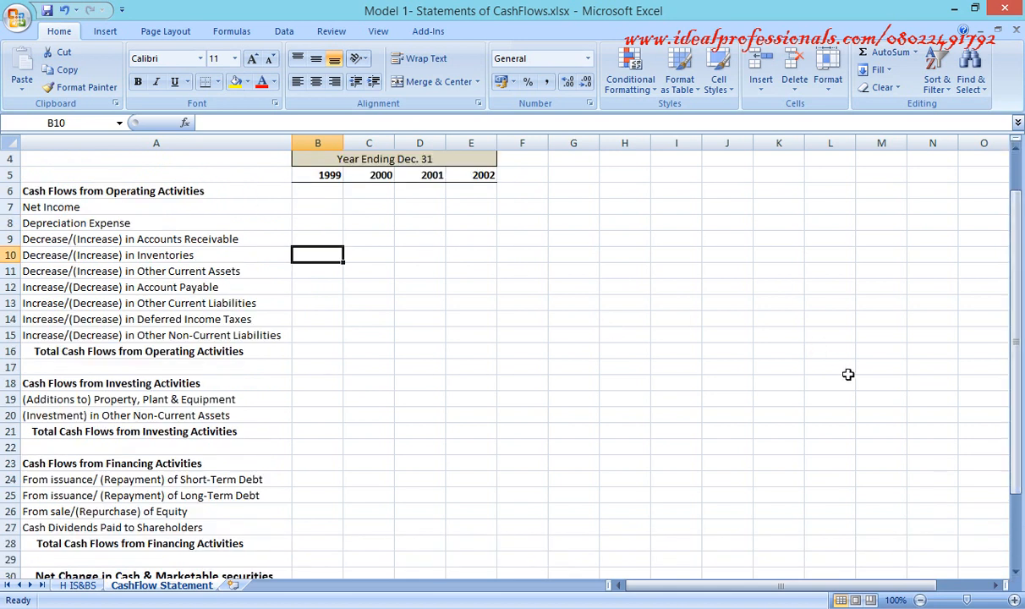
pyautogui.moveTo(1015, 348); pyautogui.dragTo(1015, 313)
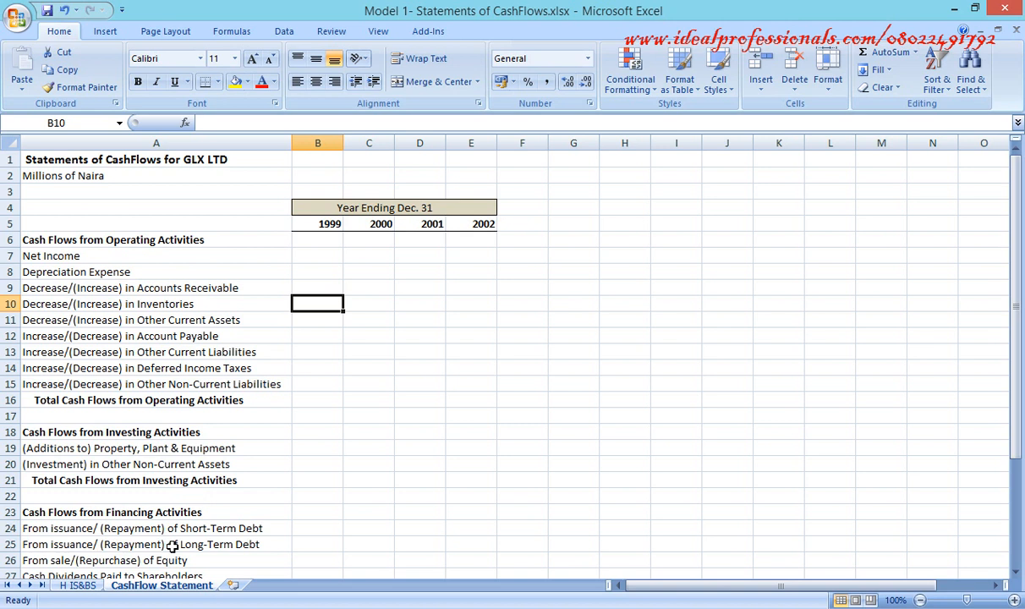
# - Link the 2000 Net Income in C7 to cell C20 of the H IS&BS sheet
pyautogui.click(73, 254)
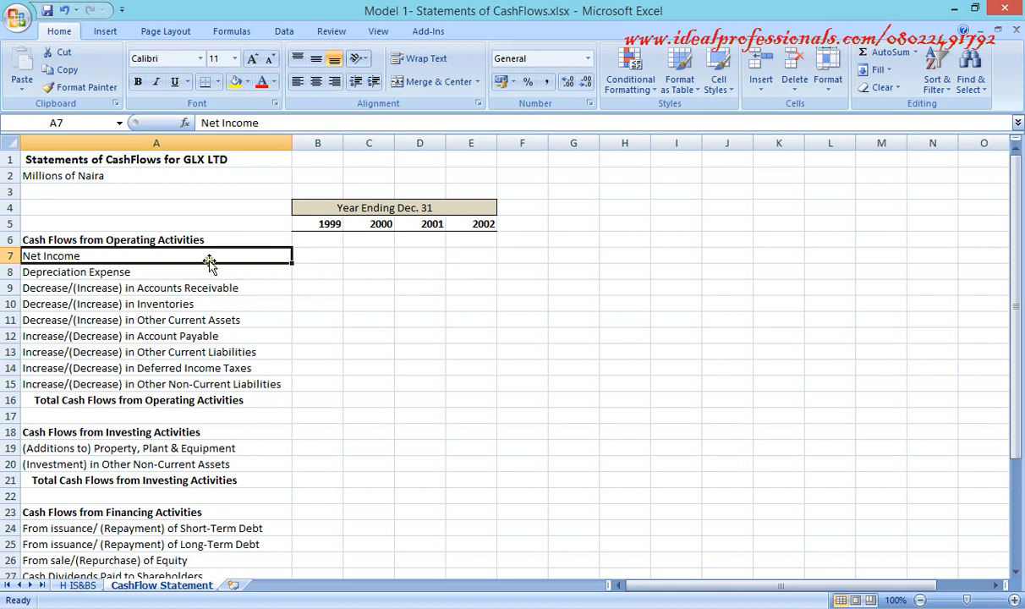
pyautogui.click(366, 257)
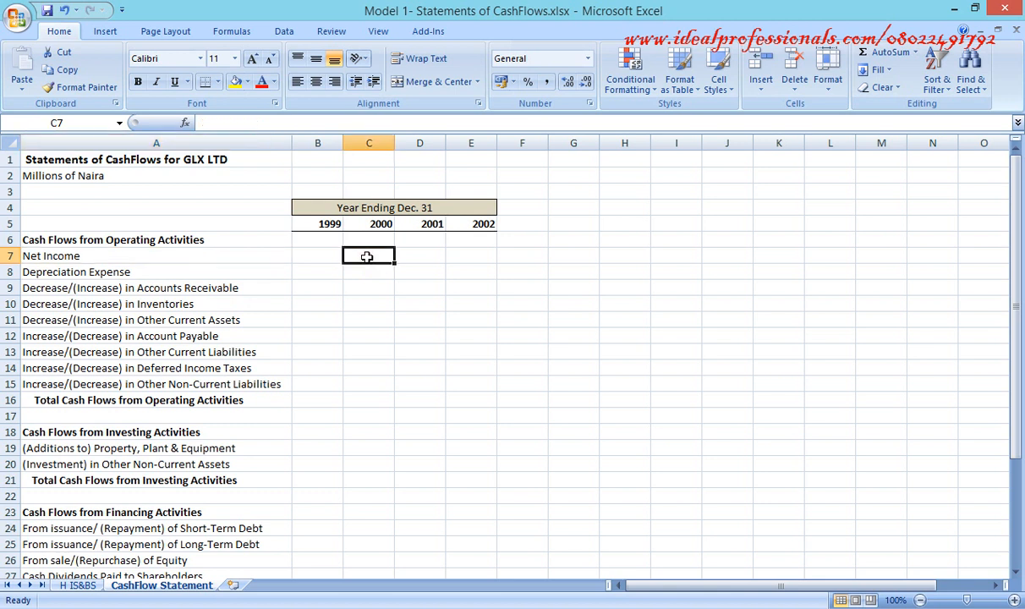
pyautogui.write('=')
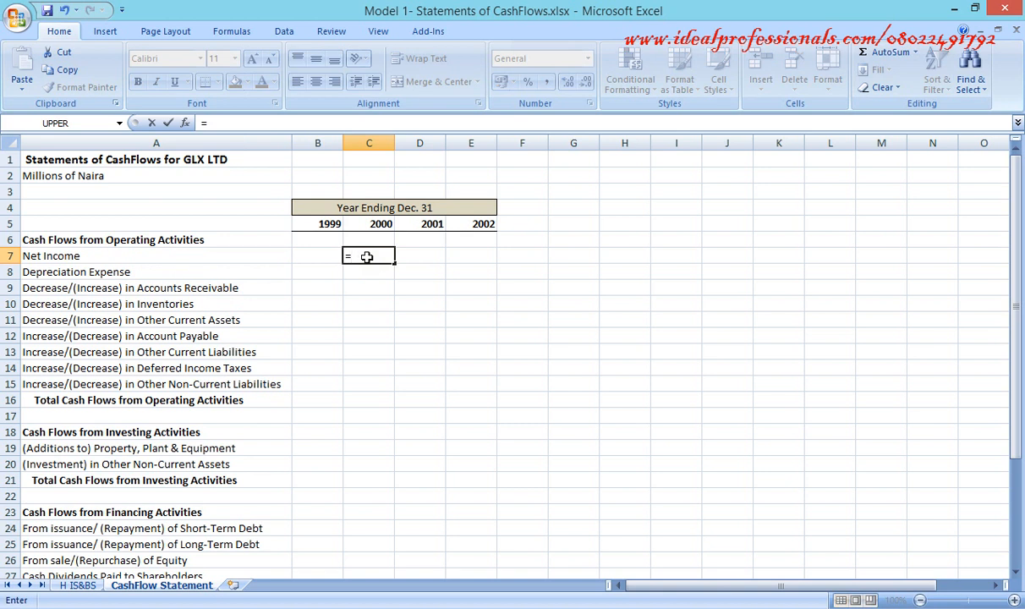
pyautogui.click(78, 586)
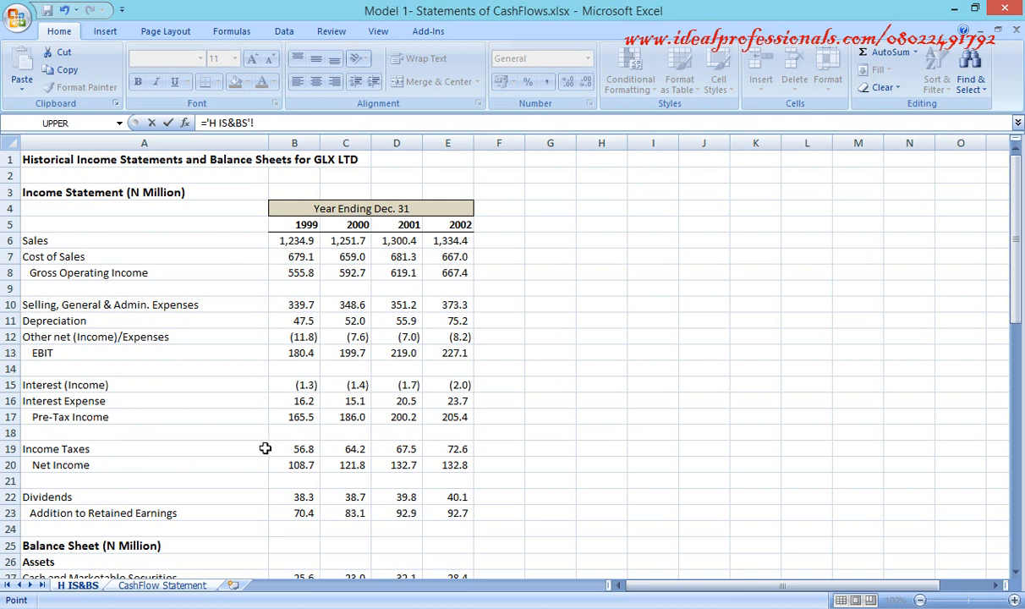
pyautogui.click(351, 470)
pyautogui.press('Return')
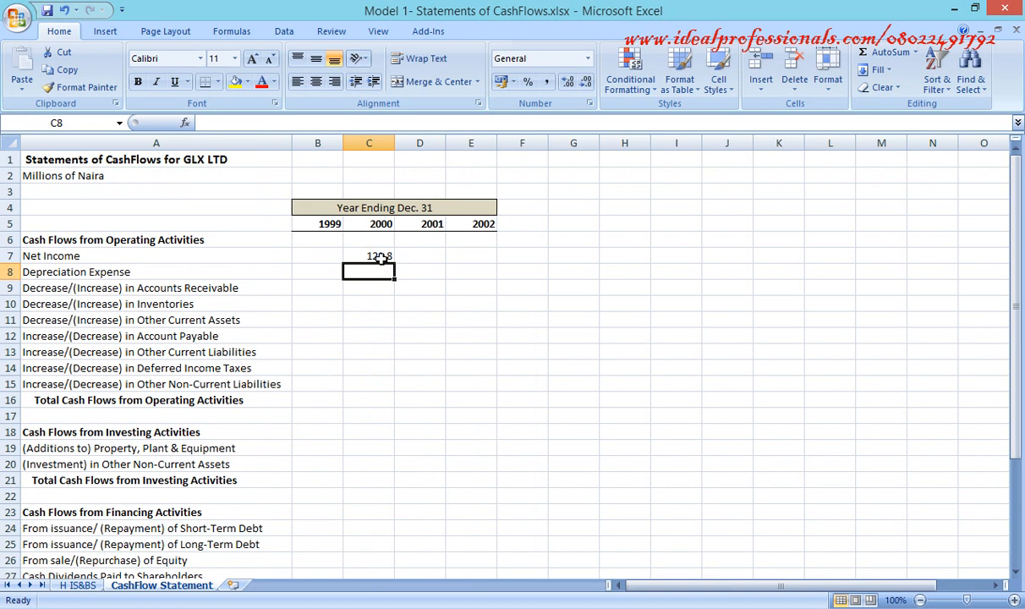
# - Fill the Net Income link across to 2001 and 2002 and compare it with the source Net Income cells on the H IS&BS sheet
pyautogui.click(375, 255)
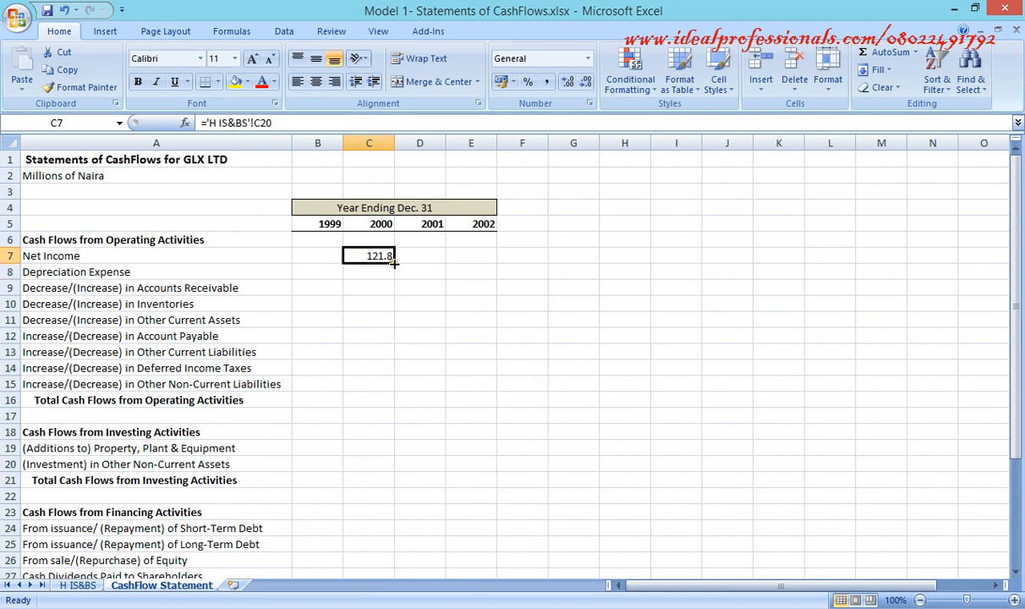
pyautogui.moveTo(393, 262); pyautogui.dragTo(492, 264)
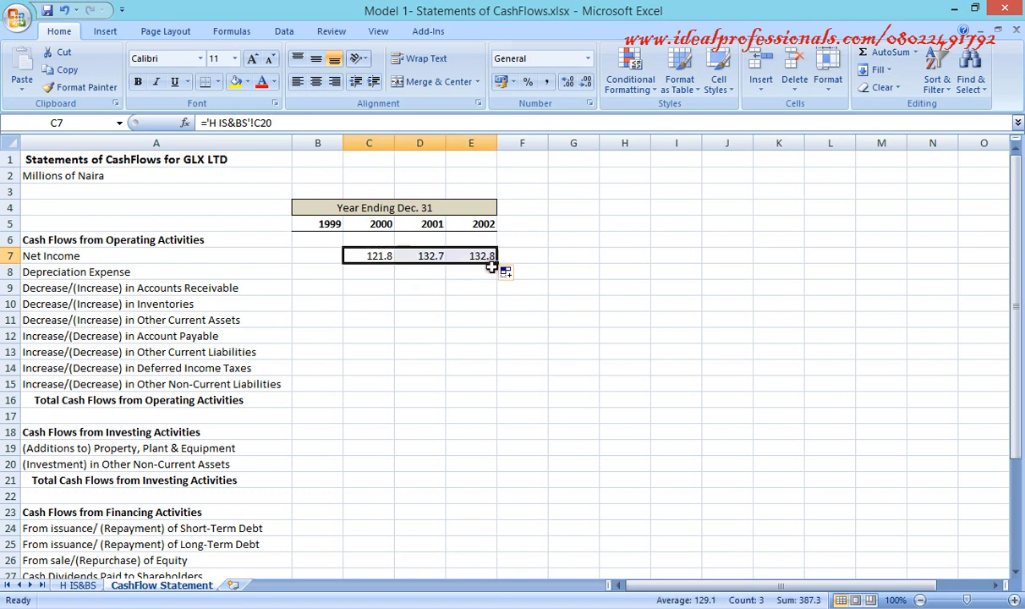
pyautogui.click(435, 287)
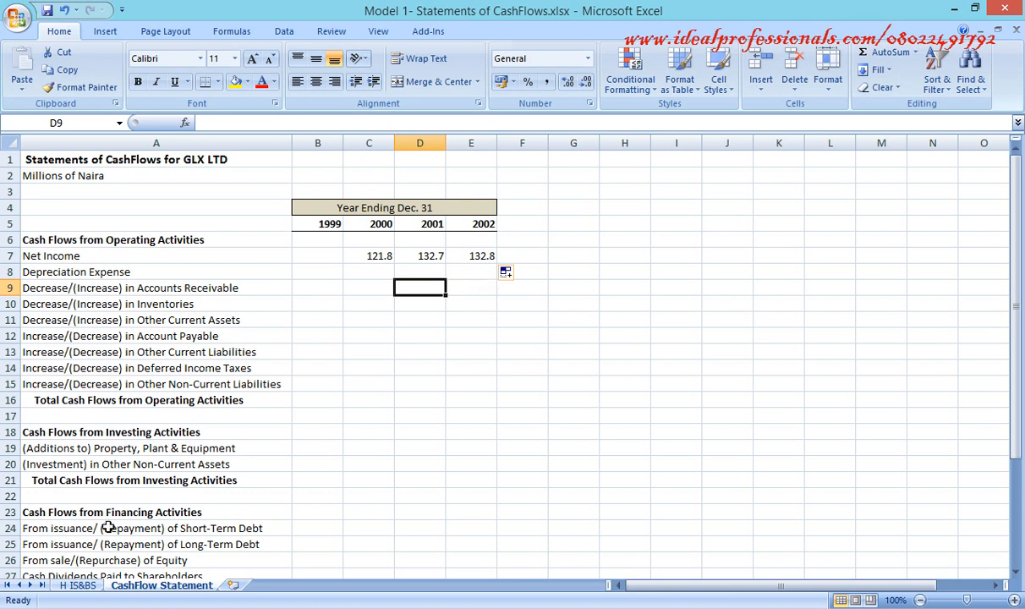
pyautogui.click(78, 585)
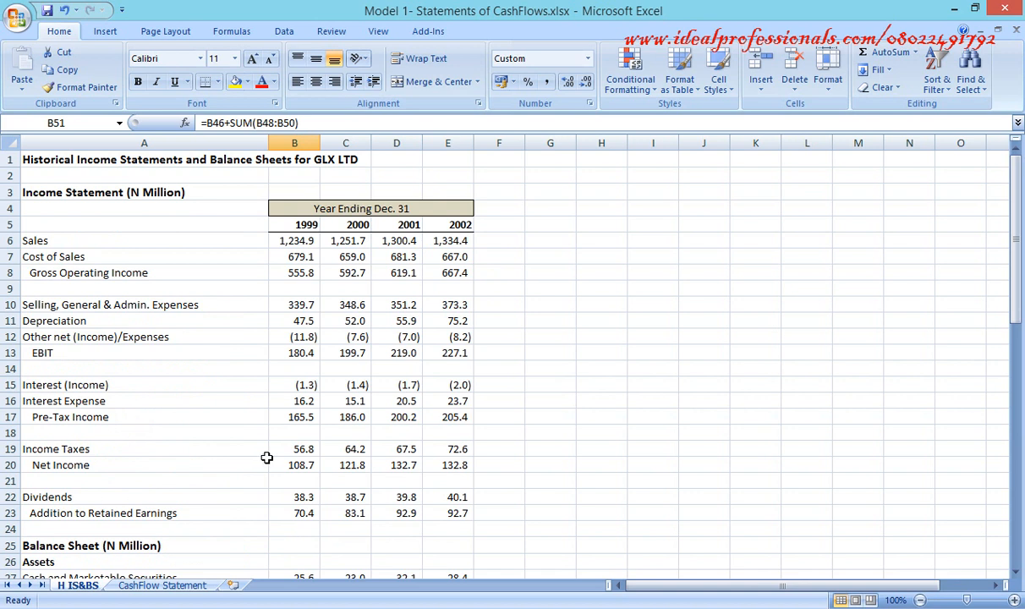
pyautogui.click(362, 465)
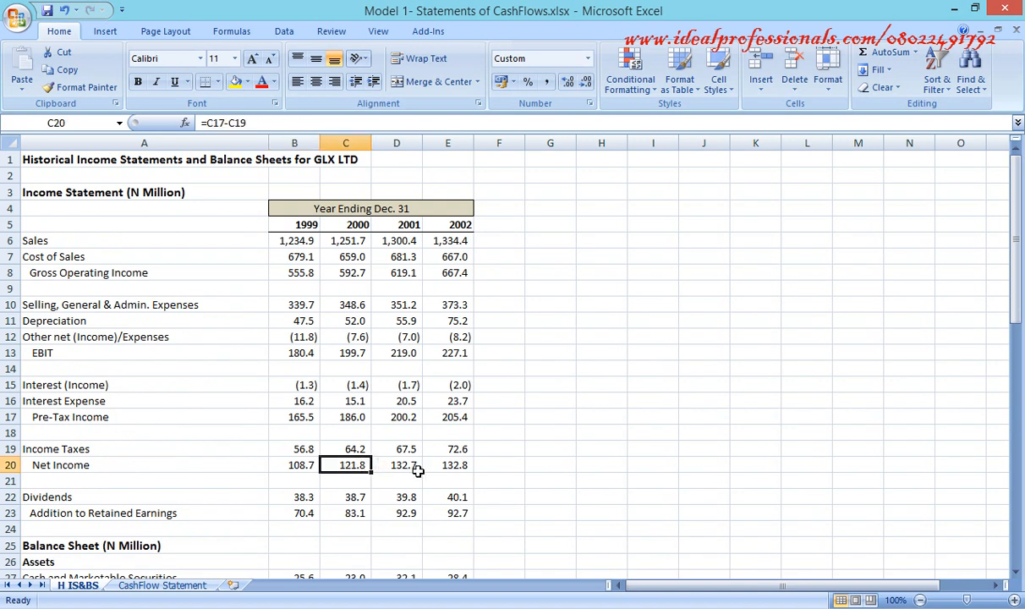
pyautogui.click(413, 465)
pyautogui.click(446, 466)
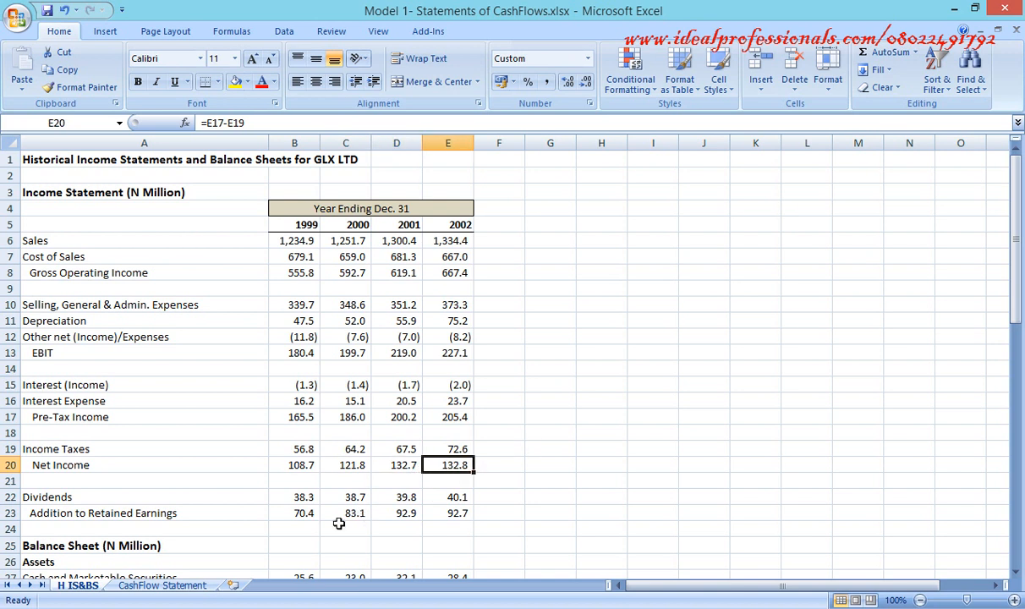
pyautogui.click(177, 589)
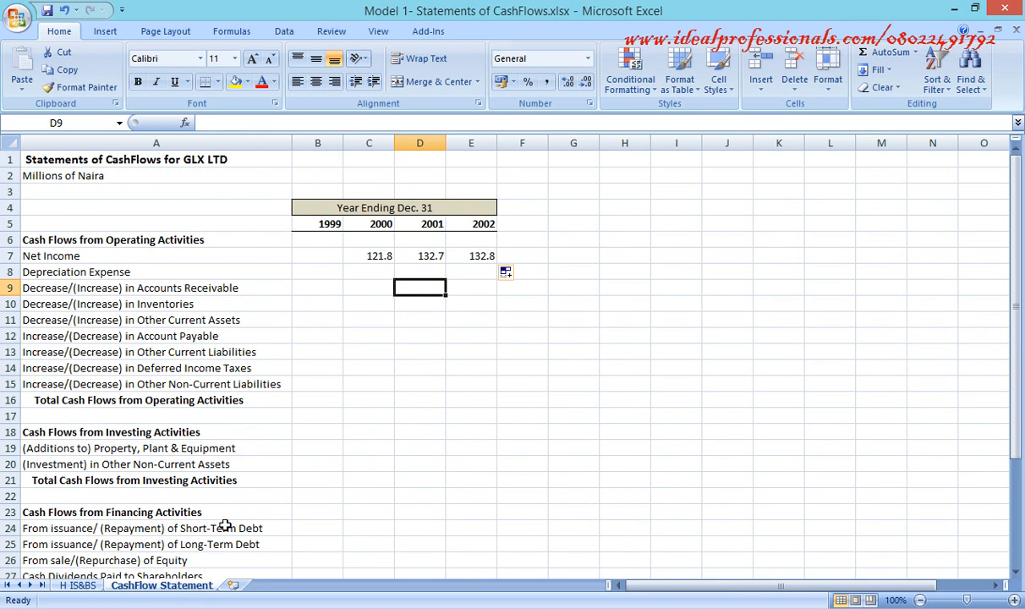
# - Check the 2000 Depreciation on the H IS&BS sheet and link Depreciation Expense in C8 to its cell C11
pyautogui.click(369, 270)
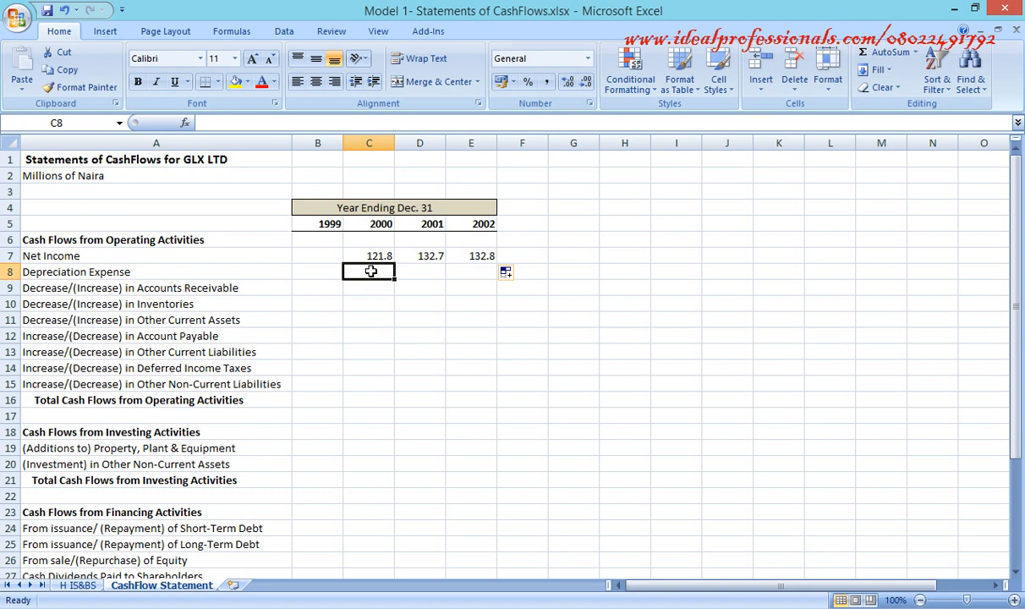
pyautogui.click(80, 585)
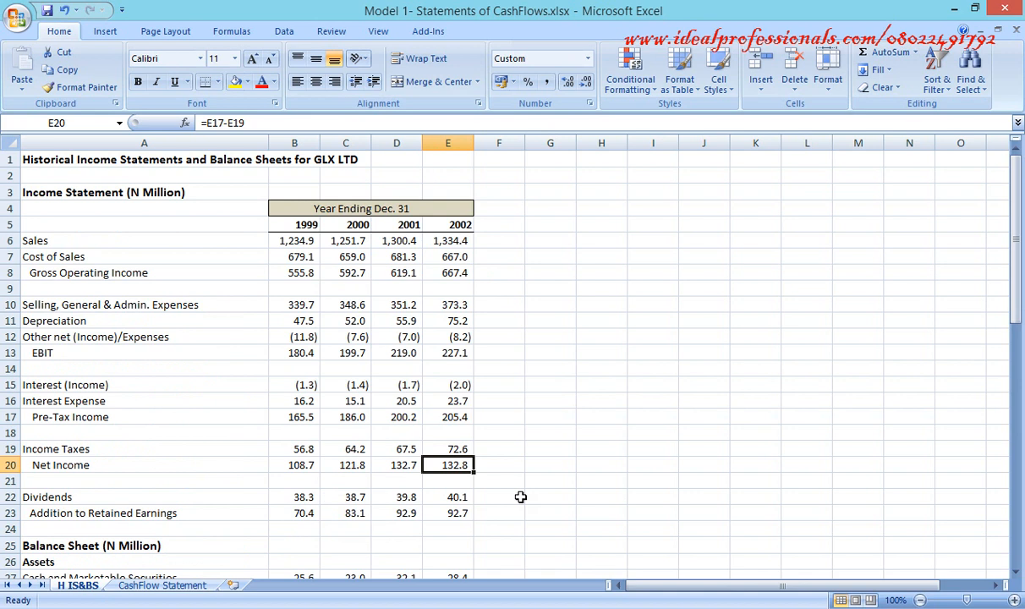
pyautogui.click(365, 322)
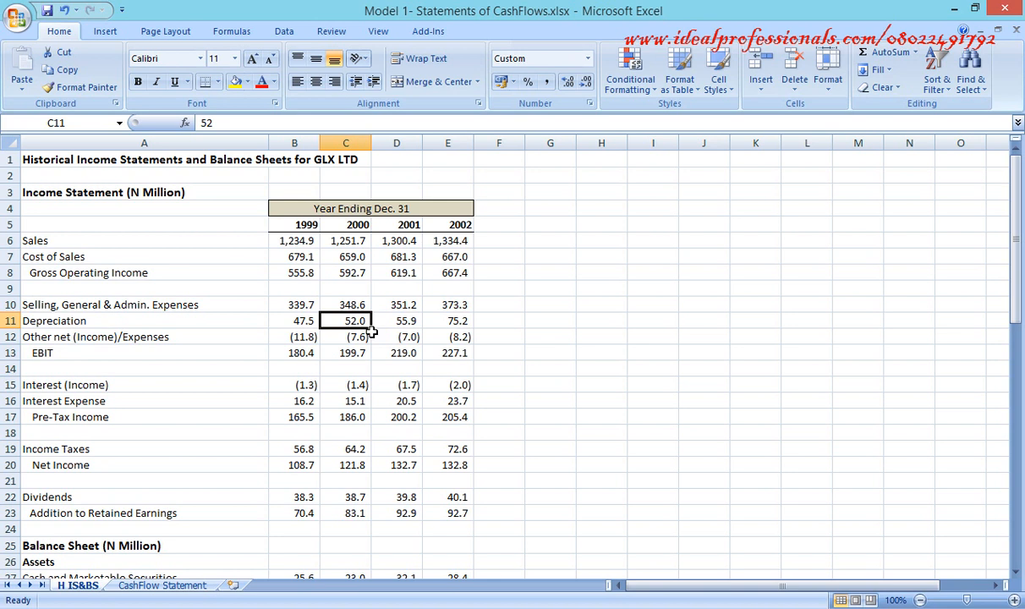
pyautogui.click(198, 586)
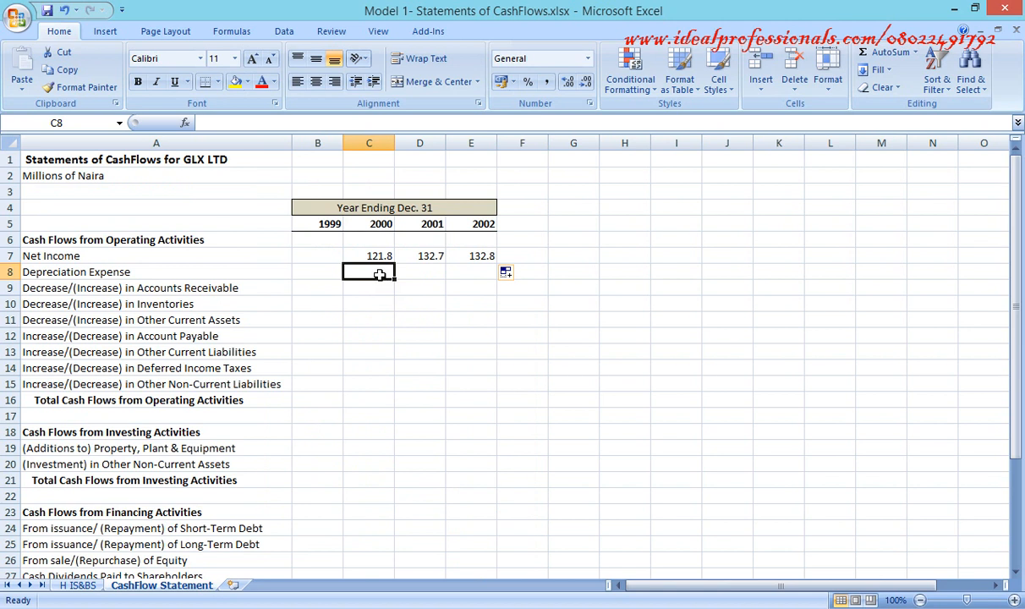
pyautogui.write('=')
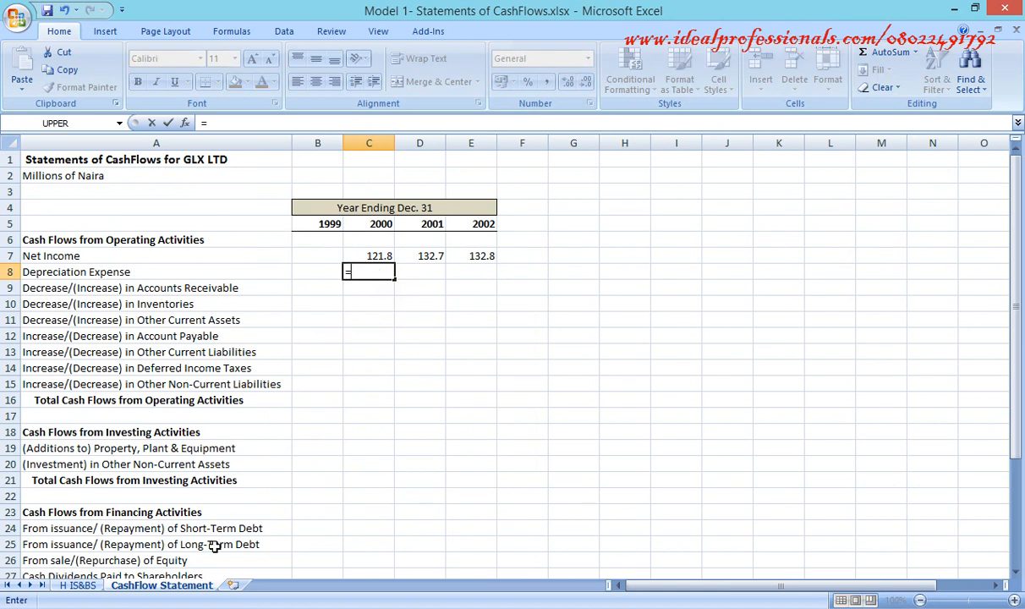
pyautogui.click(73, 587)
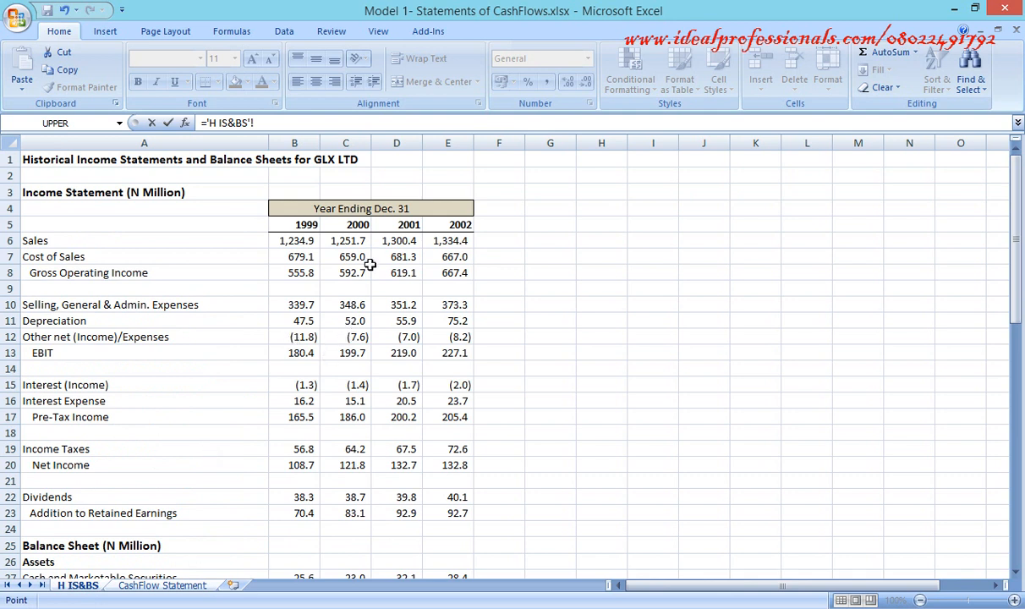
pyautogui.click(357, 321)
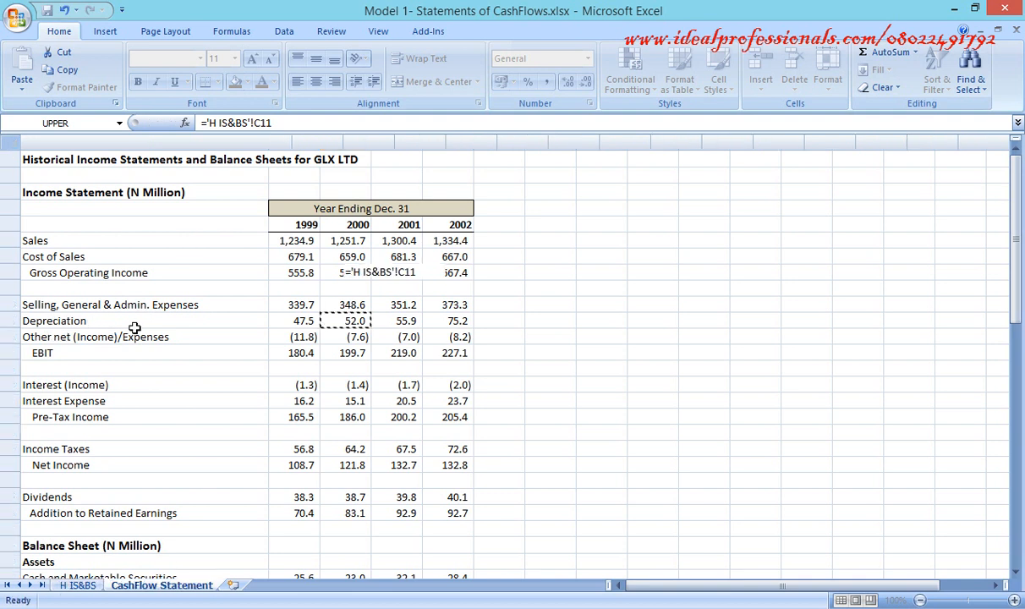
pyautogui.press('Return')
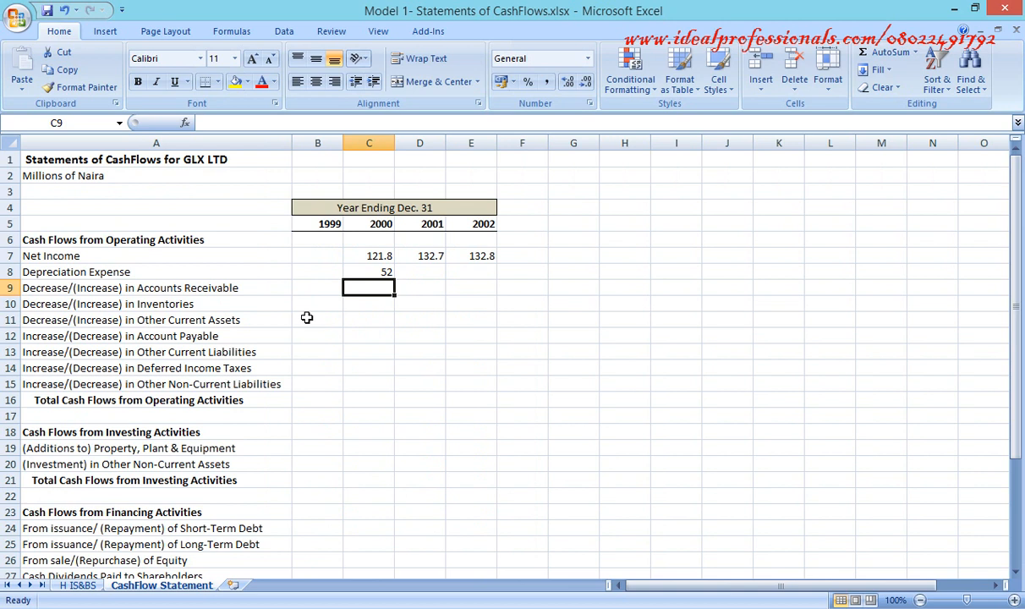
pyautogui.click(376, 272)
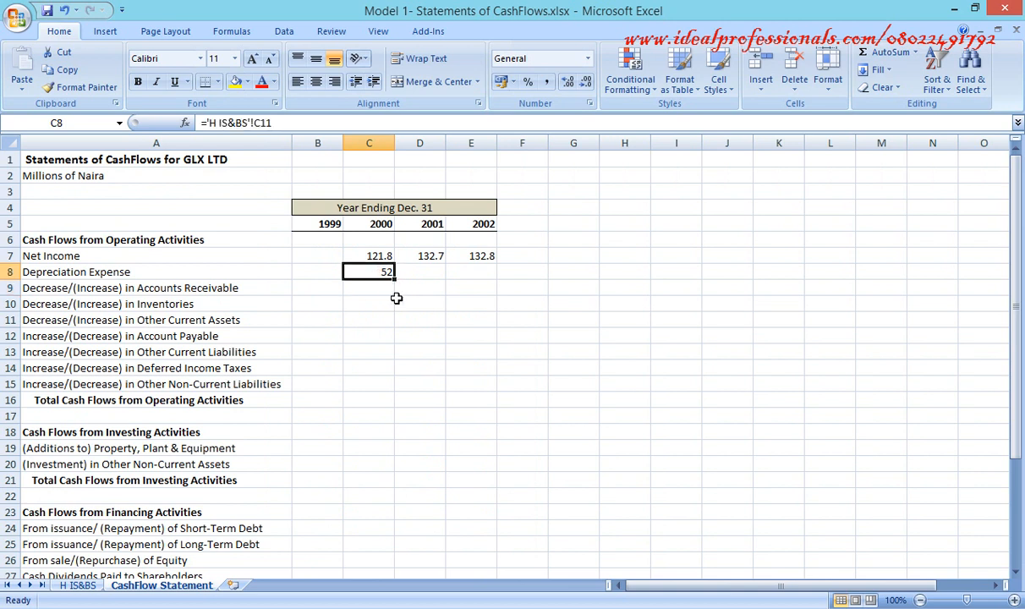
# - Format the statement's figure cells C7:E36 in comma style with one decimal place
pyautogui.click(363, 257)
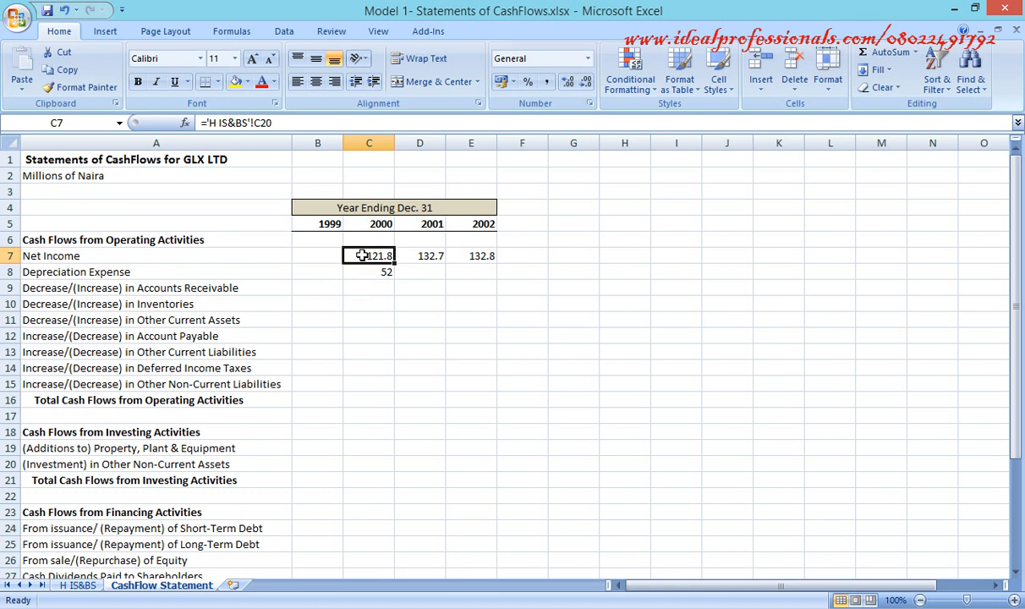
pyautogui.hotkey('shift', 'Right')
pyautogui.hotkey('shift', 'Right')
pyautogui.hotkey('shift', 'Down')
pyautogui.hotkey('shift', 'Down')
pyautogui.hotkey('shift', 'Down')
pyautogui.hotkey('shift', 'Down')
pyautogui.hotkey('shift', 'Down')
pyautogui.hotkey('shift', 'Down')
pyautogui.hotkey('shift', 'Down')
pyautogui.hotkey('shift', 'Down')
pyautogui.hotkey('shift', 'Down')
pyautogui.hotkey('shift', 'Down')
pyautogui.hotkey('shift', 'Down')
pyautogui.hotkey('shift', 'Down')
pyautogui.hotkey('shift', 'Down')
pyautogui.hotkey('shift', 'Down')
pyautogui.hotkey('shift', 'Down')
pyautogui.hotkey('shift', 'Down')
pyautogui.hotkey('shift', 'Down')
pyautogui.hotkey('shift', 'Down')
pyautogui.hotkey('shift', 'Down')
pyautogui.hotkey('shift', 'Down')
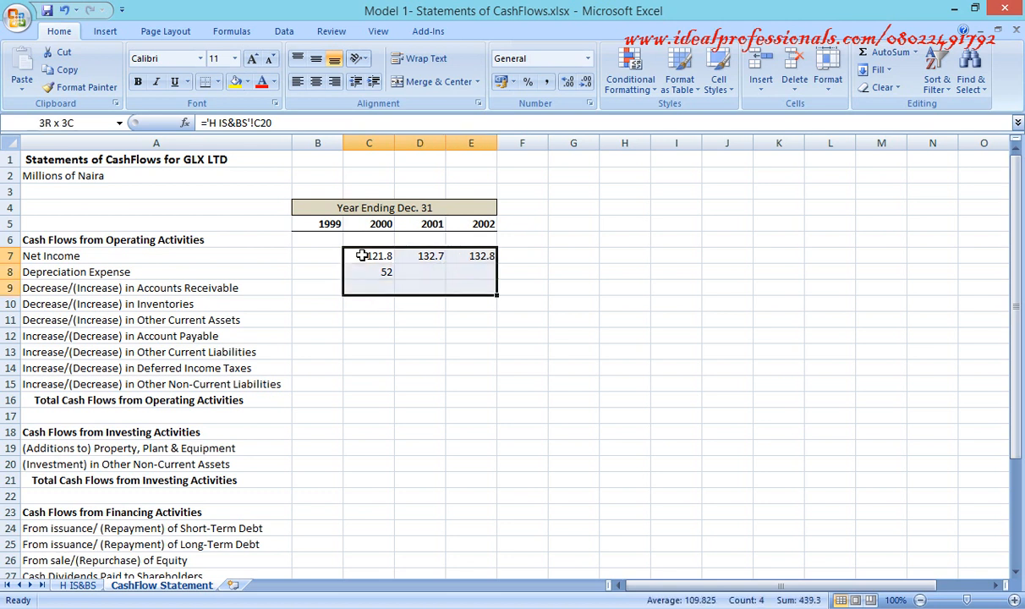
pyautogui.hotkey('shift', 'Down')
pyautogui.hotkey('shift', 'Down')
pyautogui.hotkey('shift', 'Down')
pyautogui.hotkey('shift', 'Down')
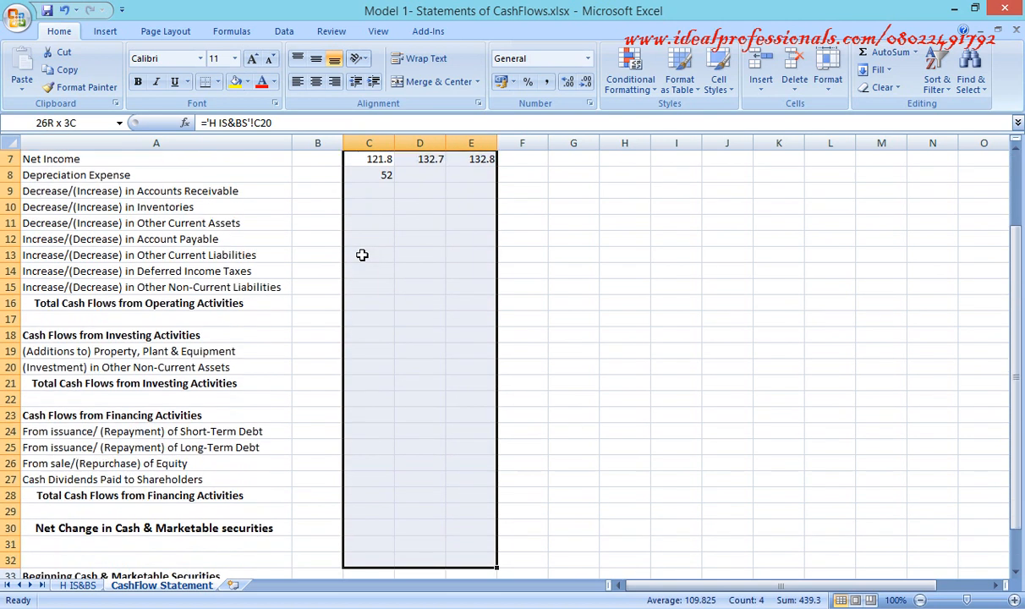
pyautogui.hotkey('shift', 'Down')
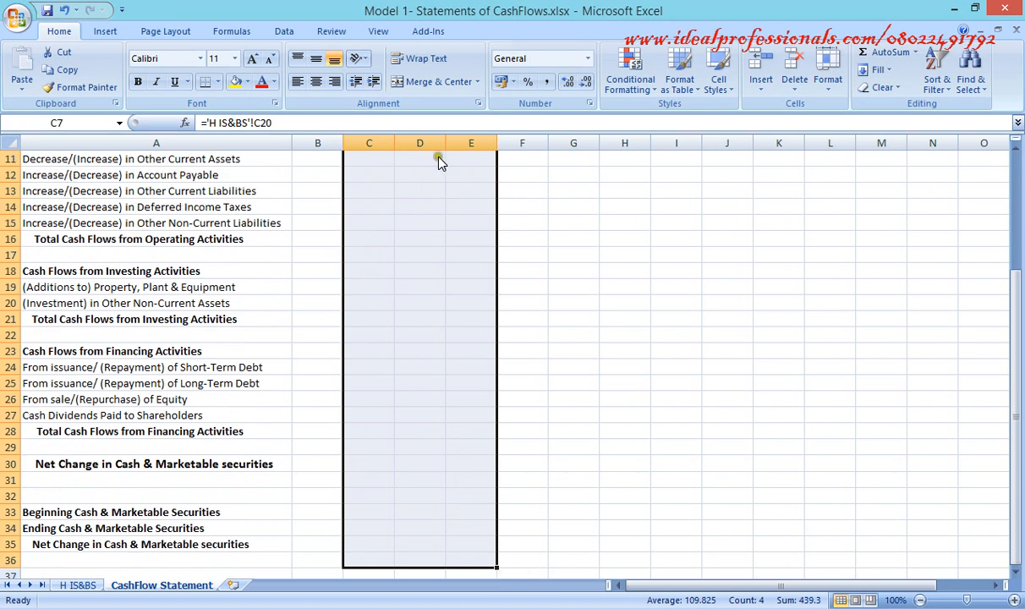
pyautogui.click(545, 85)
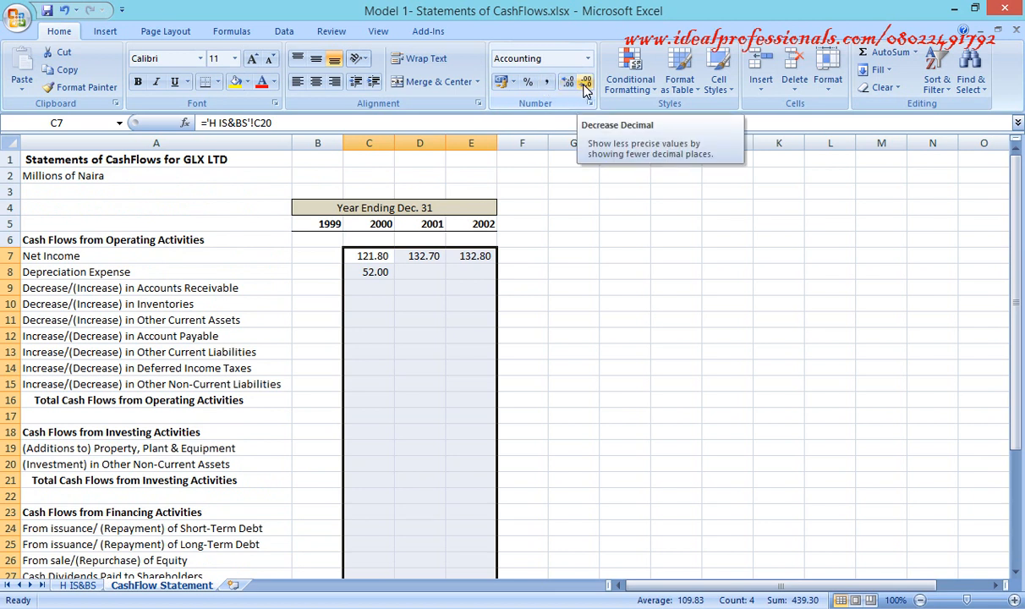
pyautogui.click(586, 84)
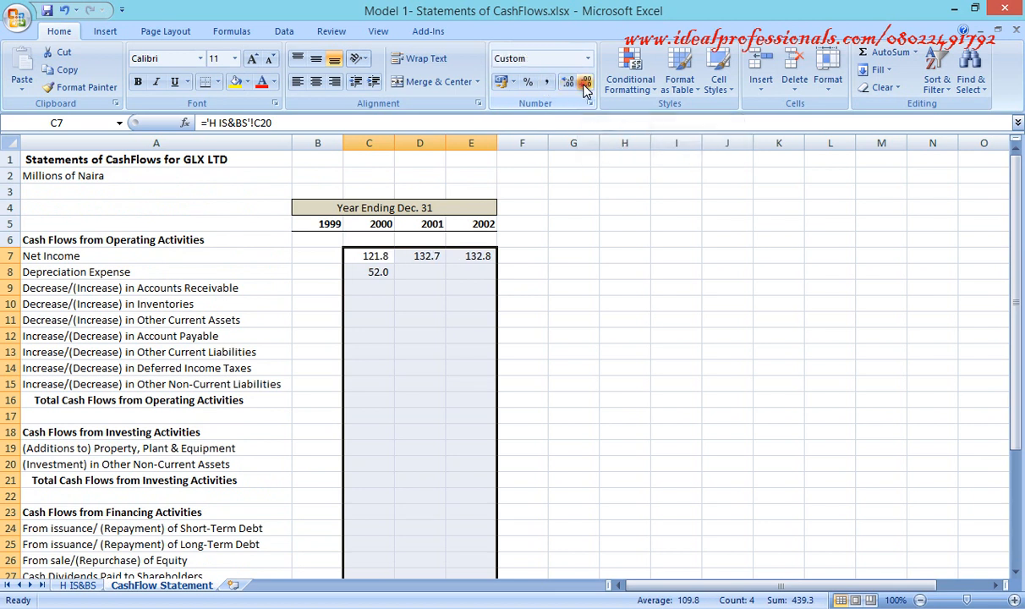
# - Copy the 2000 Depreciation Expense link in C8 to the 2001 and 2002 cells D8:E8
pyautogui.click(425, 271)
pyautogui.click(378, 271)
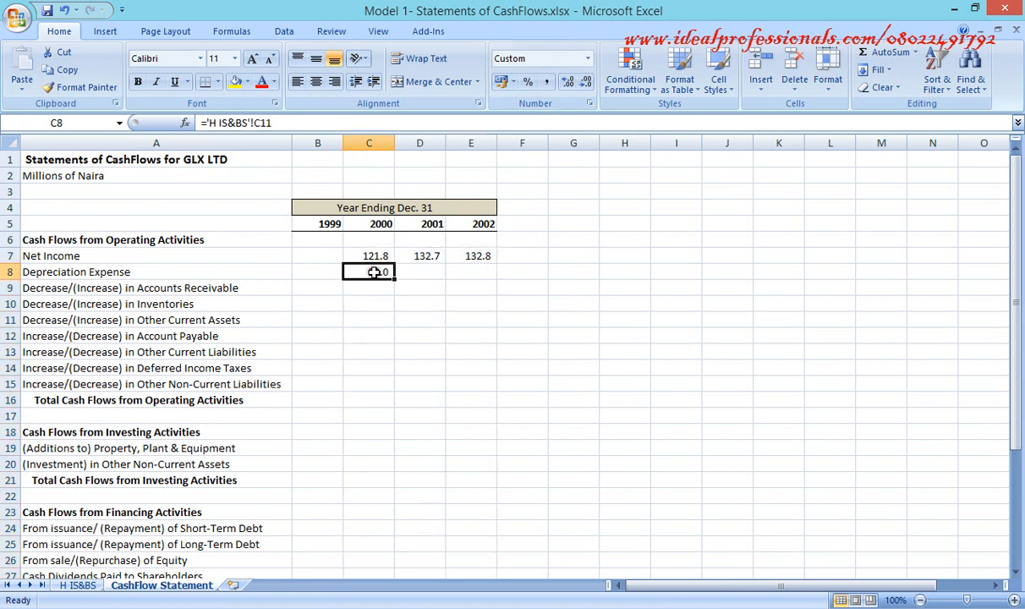
pyautogui.click(76, 70)
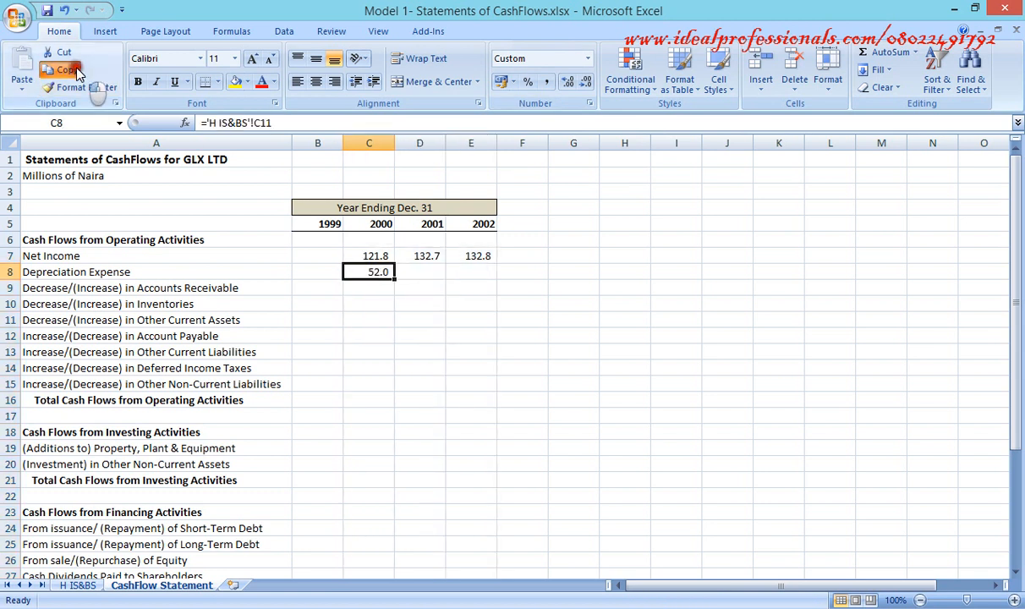
pyautogui.click(420, 271)
pyautogui.moveTo(421, 272); pyautogui.dragTo(471, 272)
pyautogui.click(22, 66)
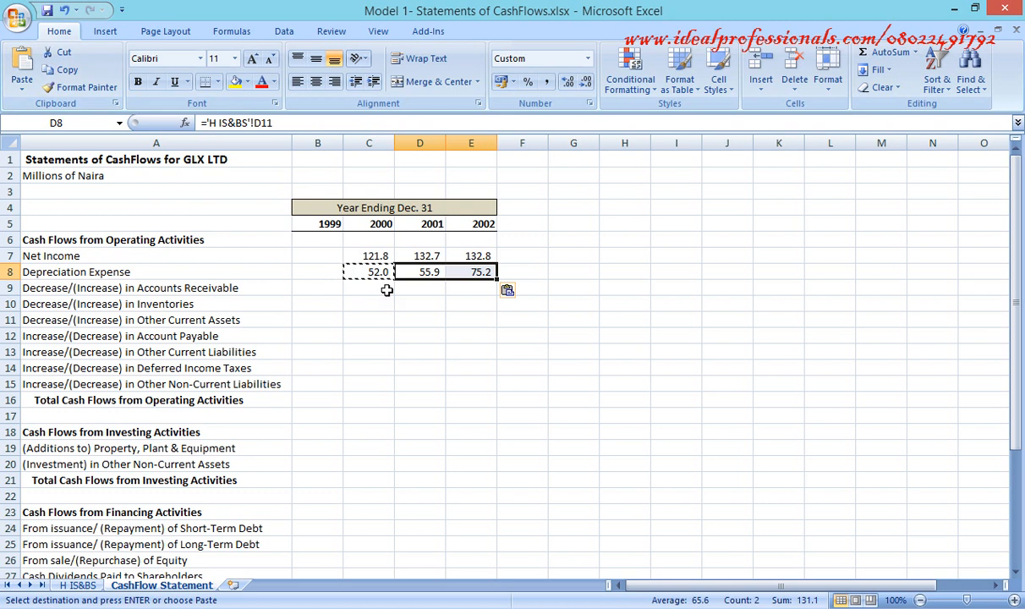
pyautogui.press('Escape')
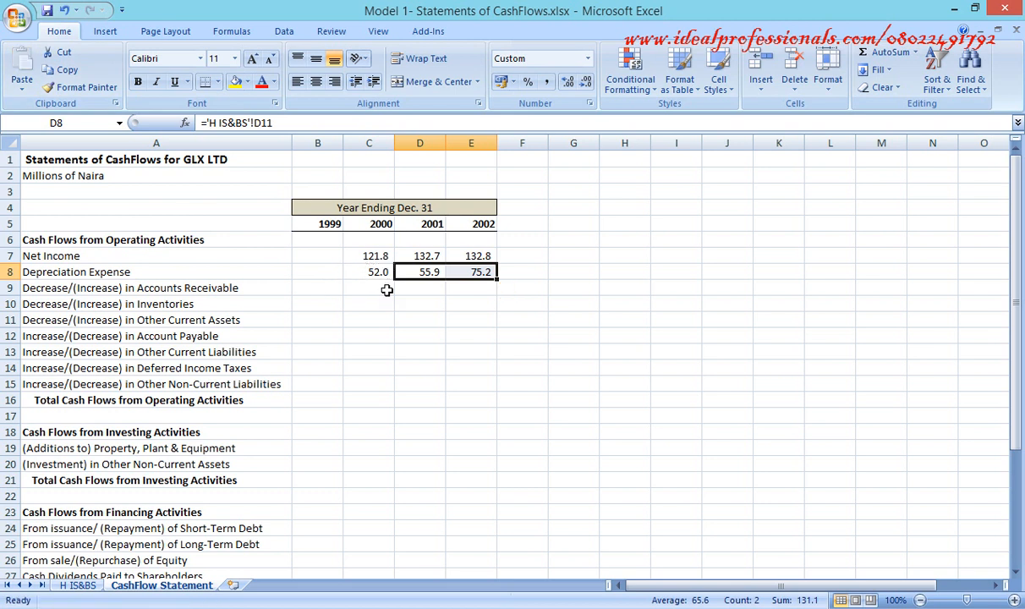
# - Examine the 1999 and 2000 Accounts Receivable and the Inventories and Other Current Assets rows in the H IS&BS balance sheet
pyautogui.click(387, 290)
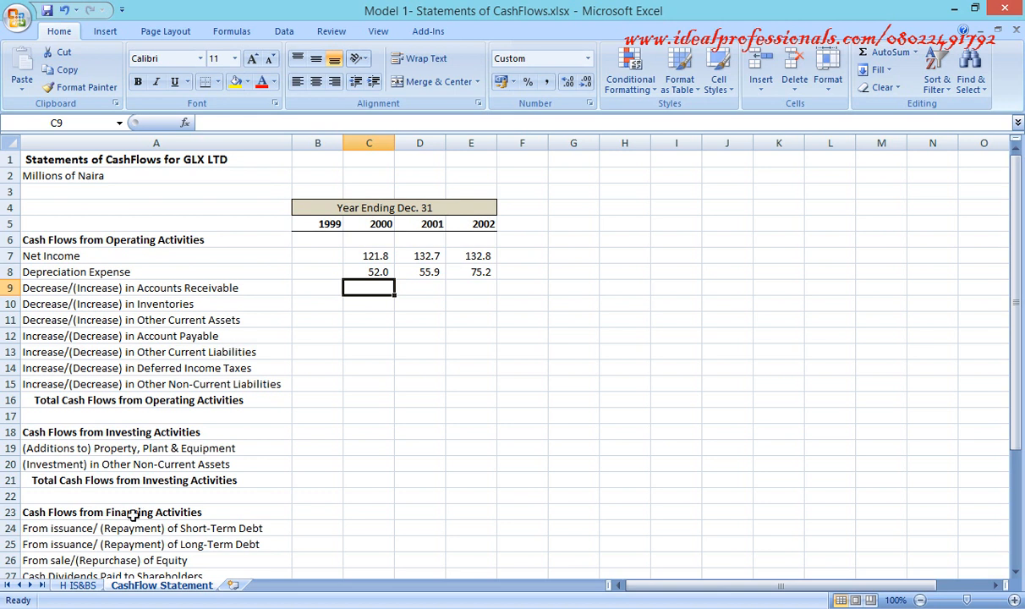
pyautogui.click(83, 586)
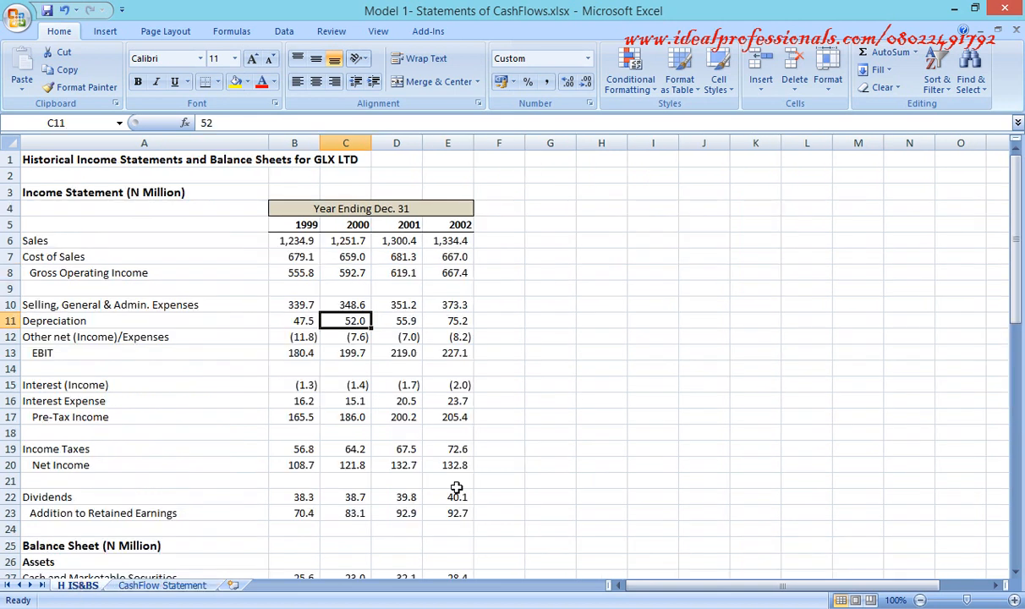
pyautogui.click(1016, 573)
pyautogui.click(1017, 574)
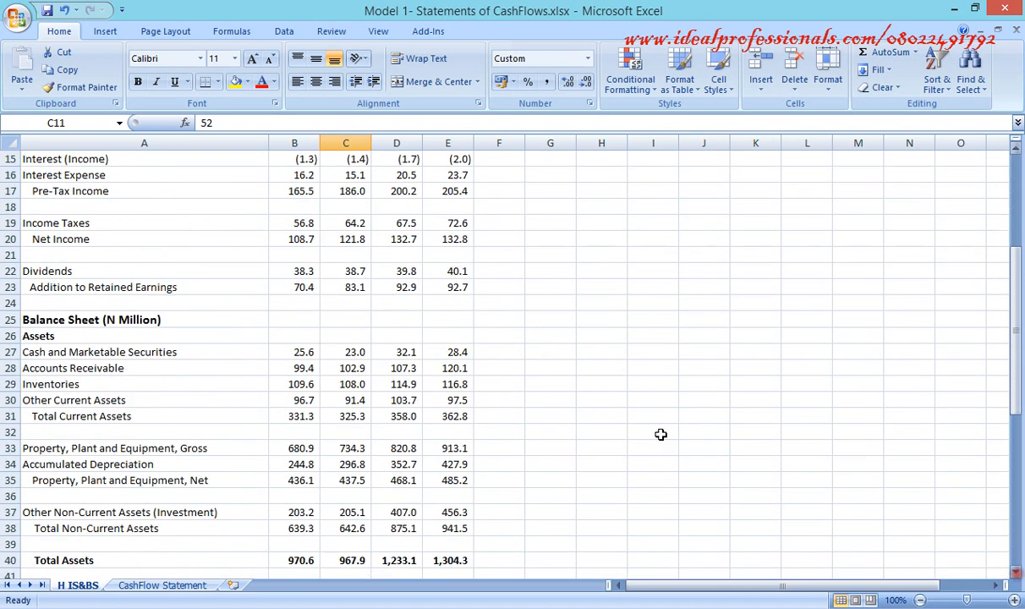
pyautogui.click(304, 369)
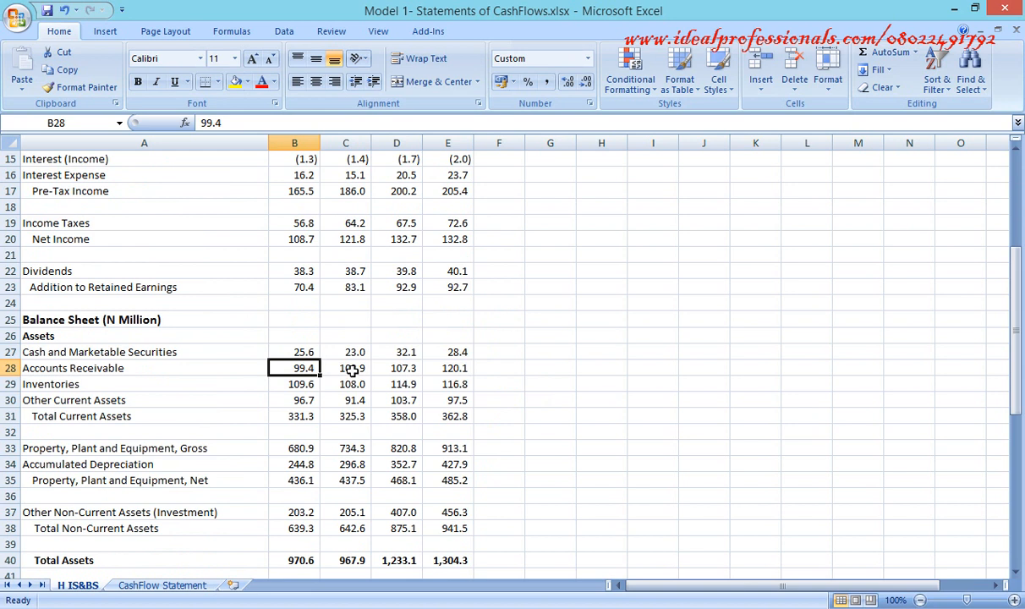
pyautogui.click(344, 370)
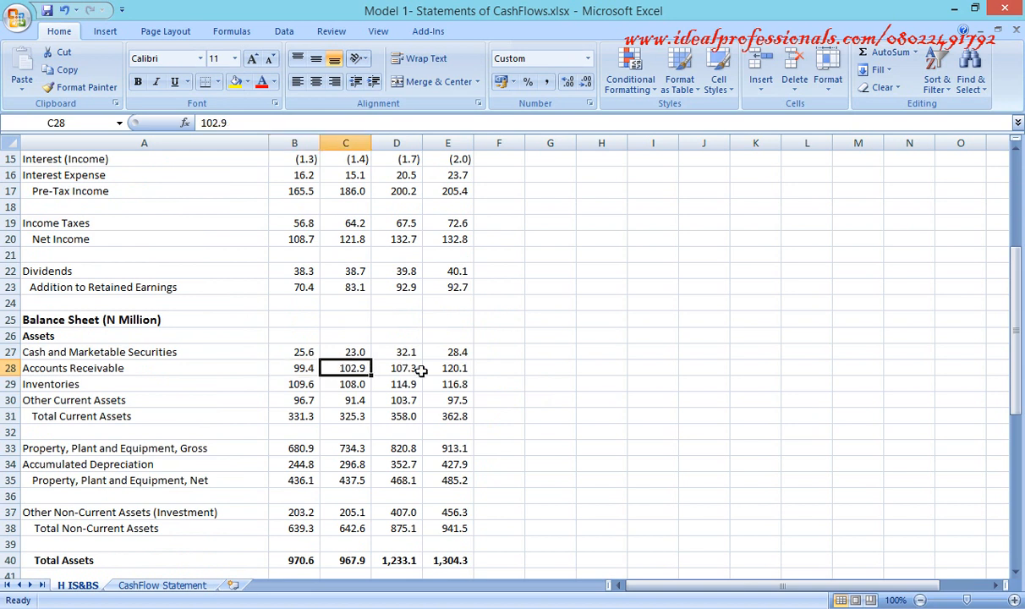
pyautogui.click(161, 386)
pyautogui.click(157, 398)
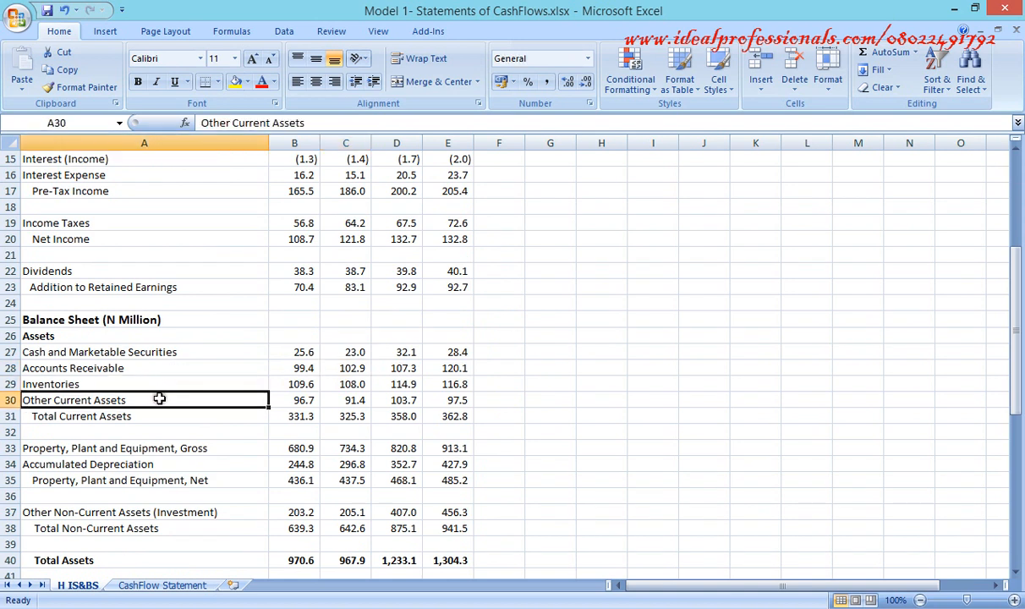
pyautogui.click(314, 369)
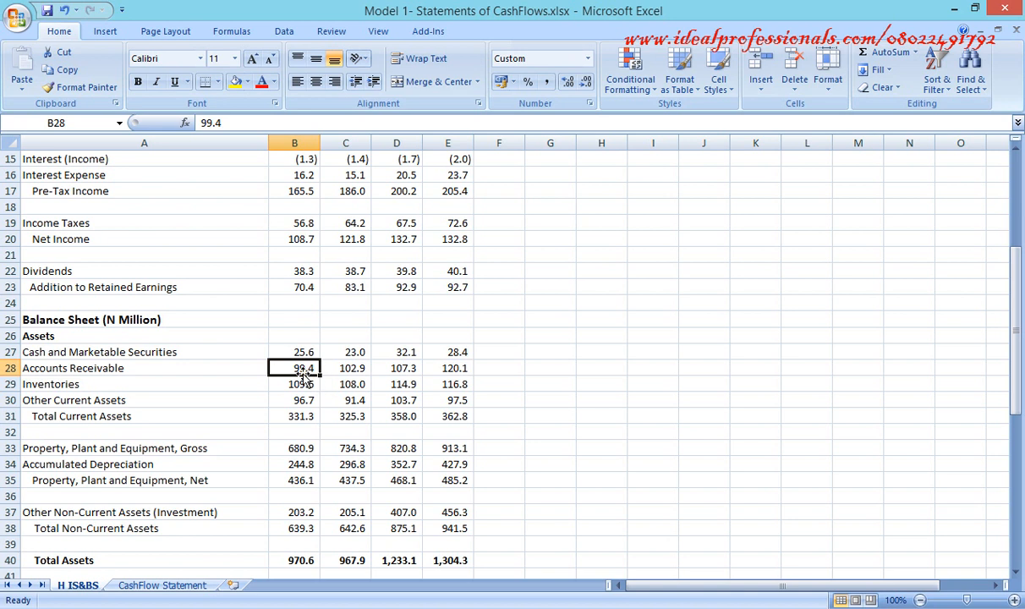
pyautogui.click(347, 369)
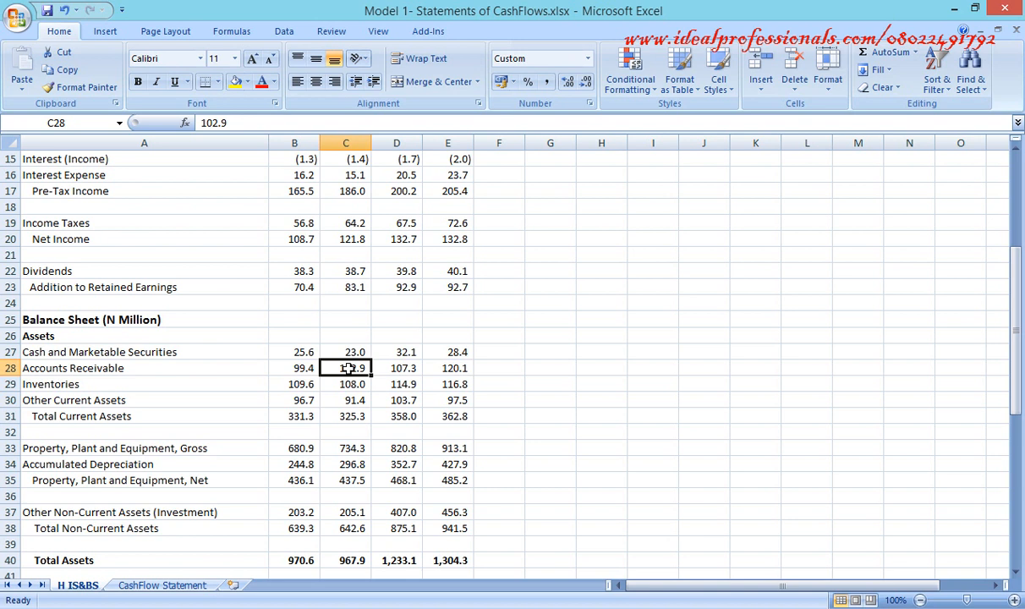
# - Enter ='H IS&BS'!B28-'H IS&BS'!C28 in C9 for the change in Accounts Receivable and fill it across to 2002
pyautogui.click(159, 587)
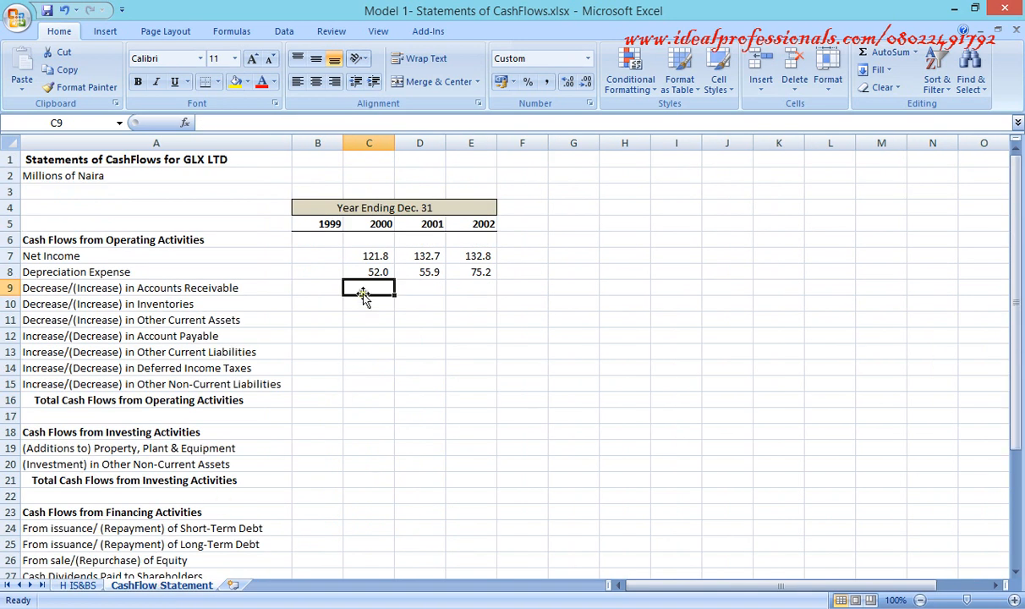
pyautogui.write('=')
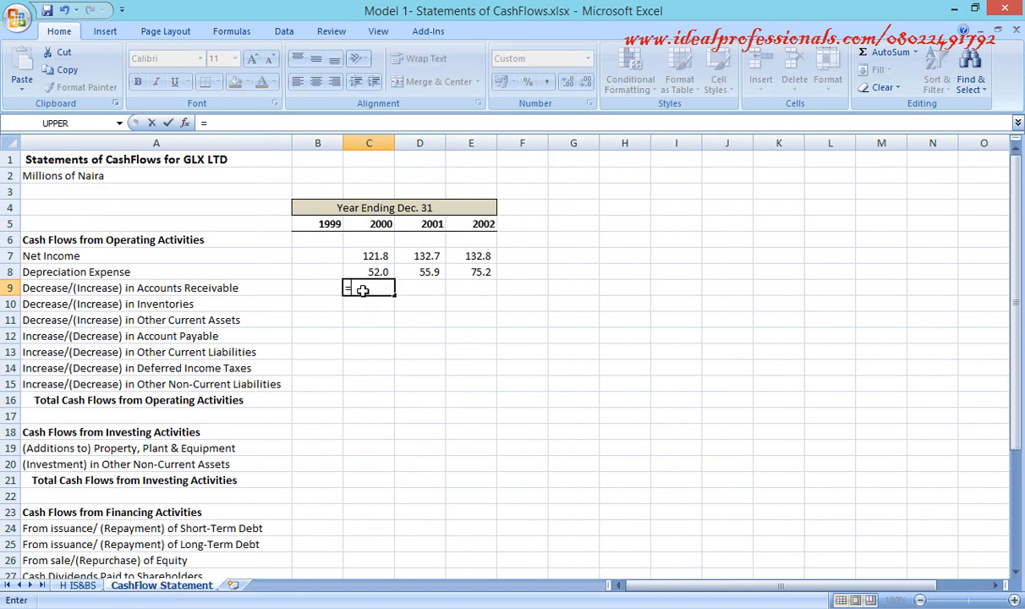
pyautogui.click(85, 587)
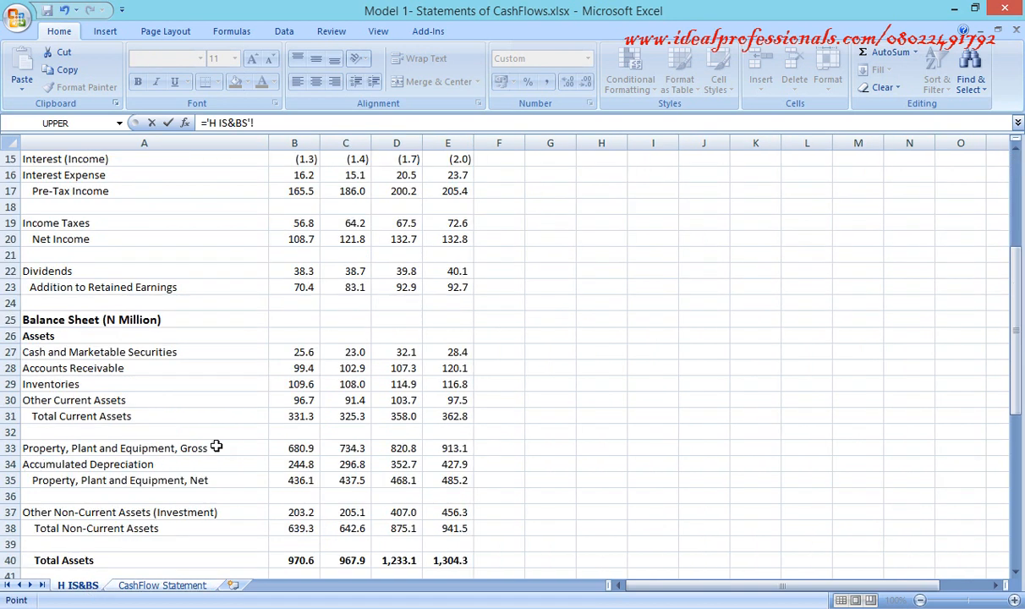
pyautogui.click(308, 371)
pyautogui.write('-')
pyautogui.click(340, 372)
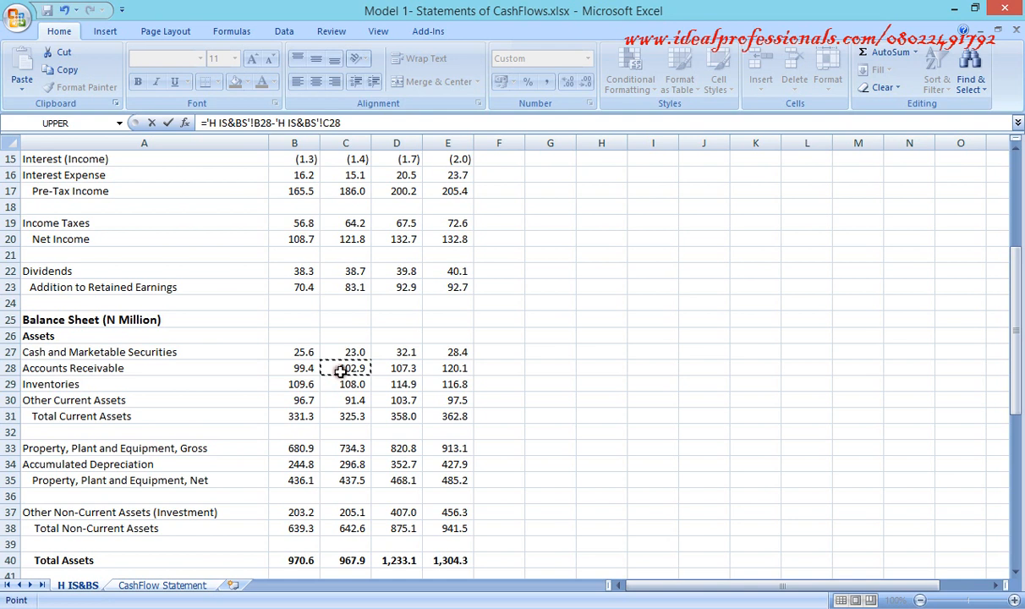
pyautogui.press('Return')
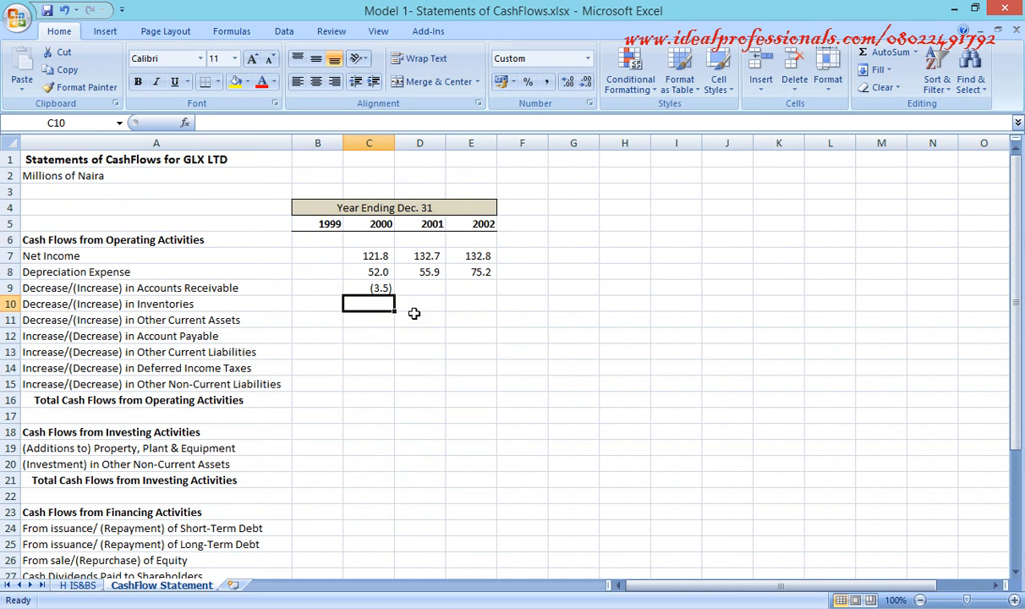
pyautogui.click(382, 289)
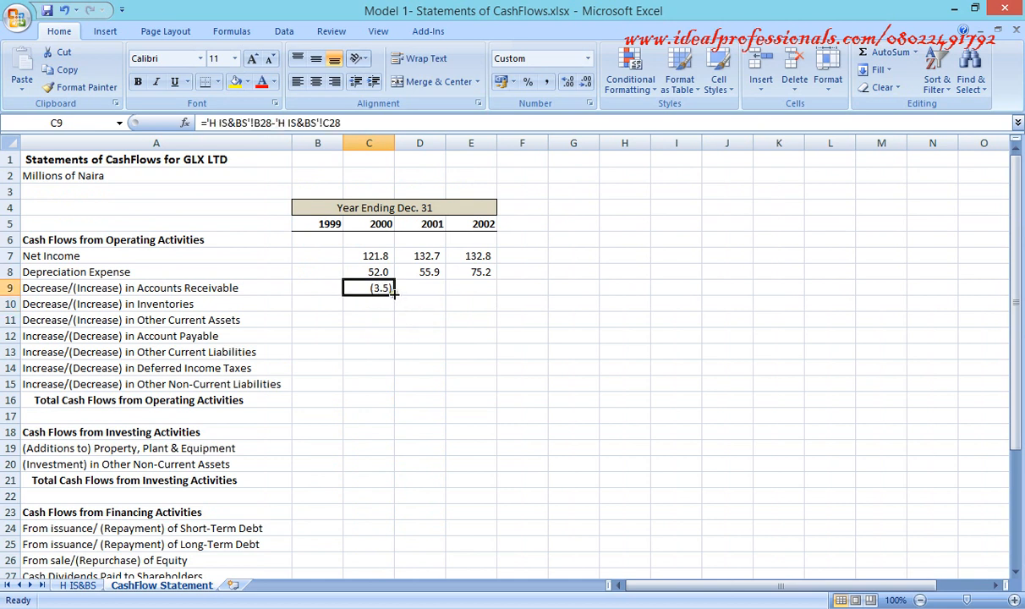
pyautogui.moveTo(394, 293); pyautogui.dragTo(480, 296)
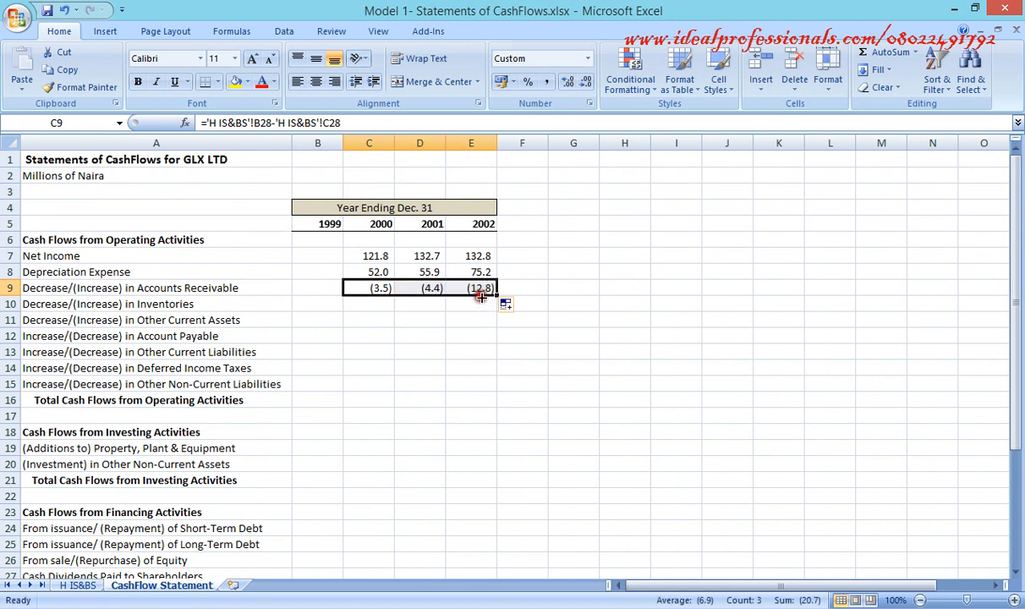
# - Fill the C9 formula down to Inventories and Other Current Assets in C10:C11, and extend both rows across to 2002
pyautogui.click(377, 287)
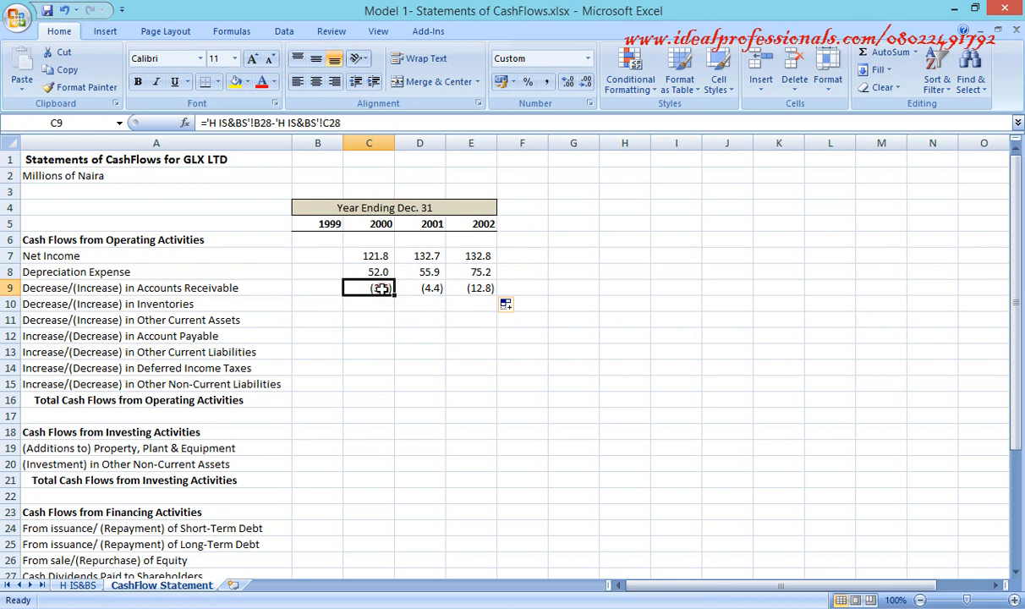
pyautogui.moveTo(394, 293); pyautogui.dragTo(393, 320)
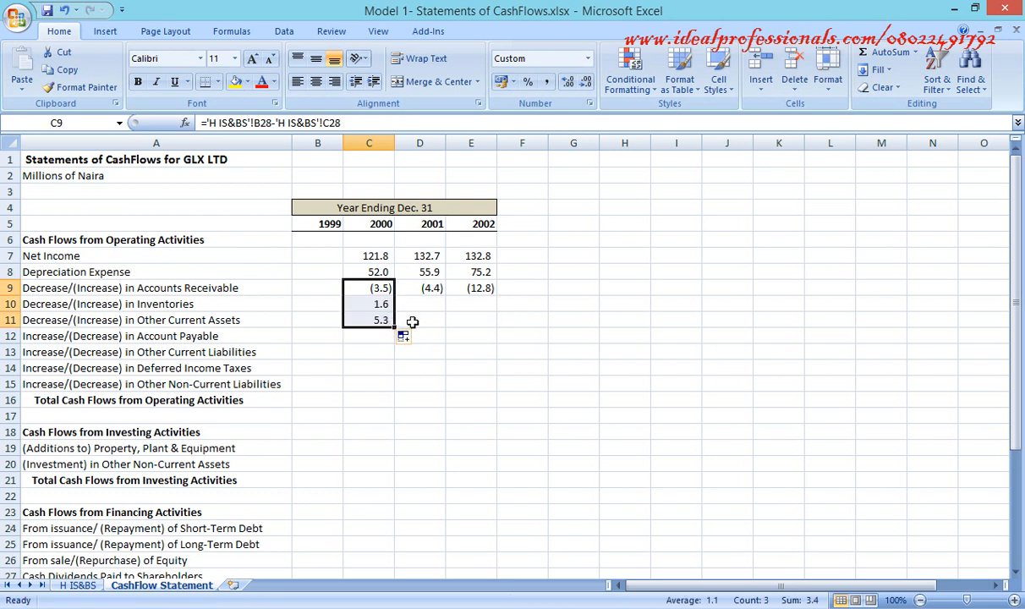
pyautogui.click(413, 322)
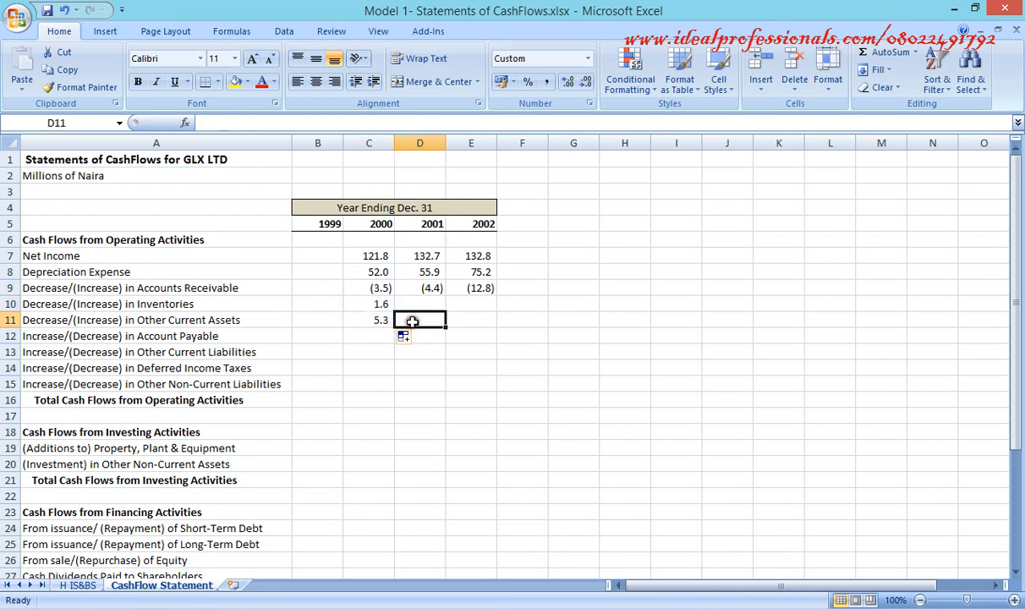
pyautogui.click(383, 301)
pyautogui.moveTo(393, 308); pyautogui.dragTo(479, 308)
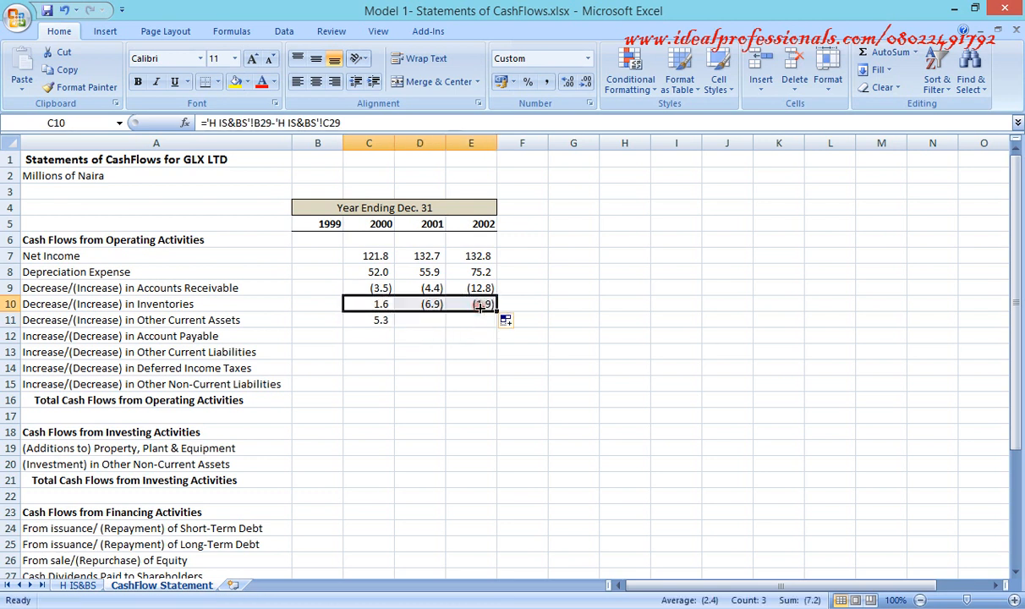
pyautogui.click(372, 321)
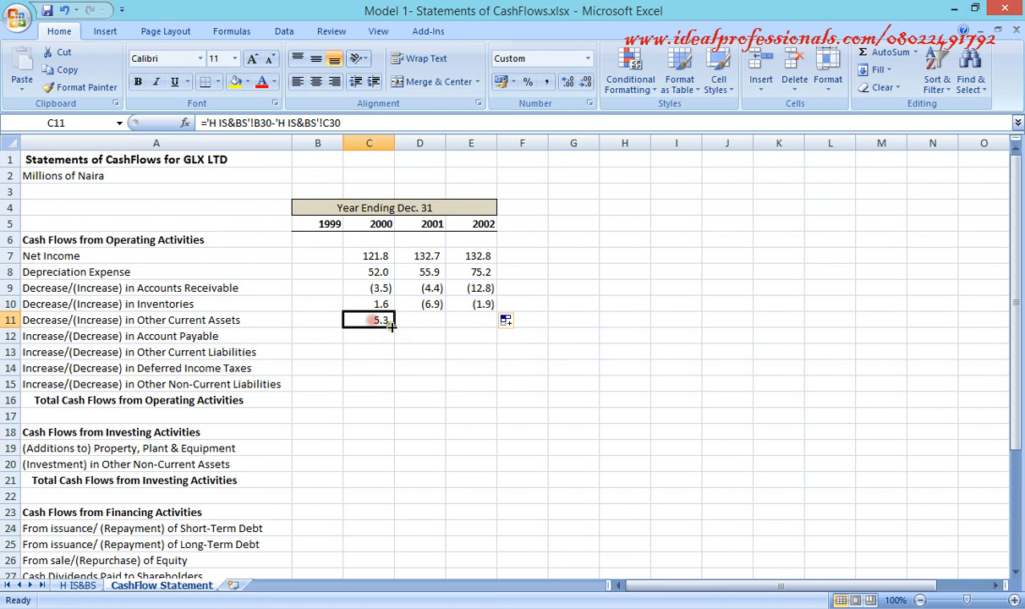
pyautogui.moveTo(394, 326); pyautogui.dragTo(487, 320)
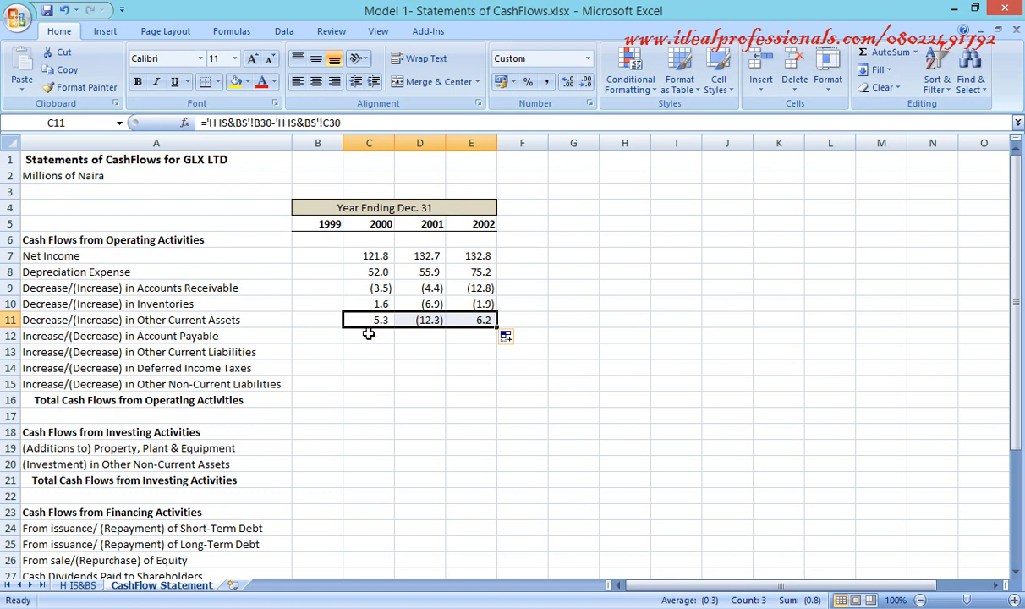
# - Review the 2000 formulas for the changes in Other Current Assets, Accounts Receivable and Inventories
pyautogui.click(369, 334)
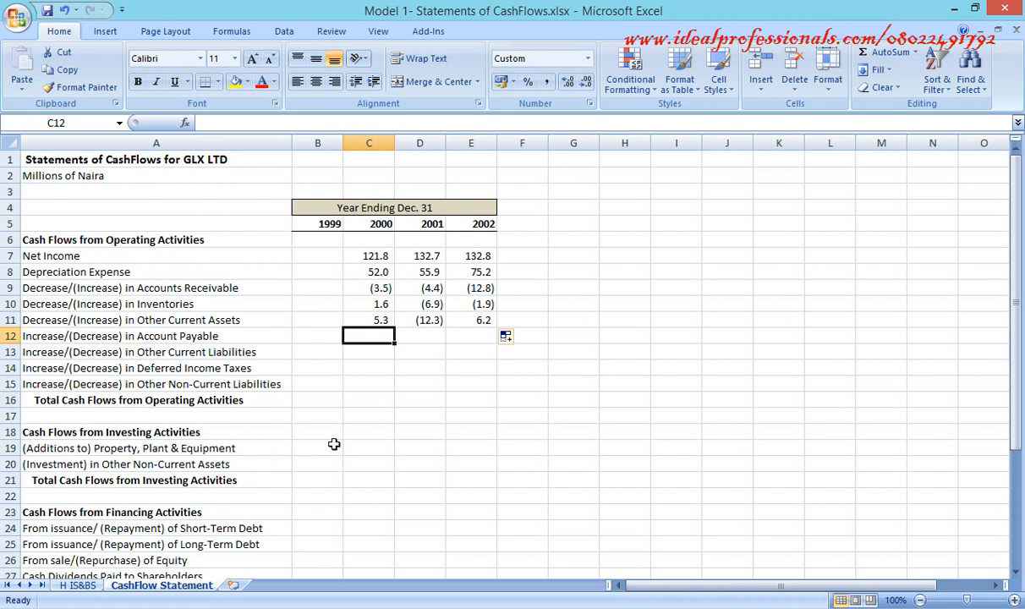
pyautogui.click(381, 320)
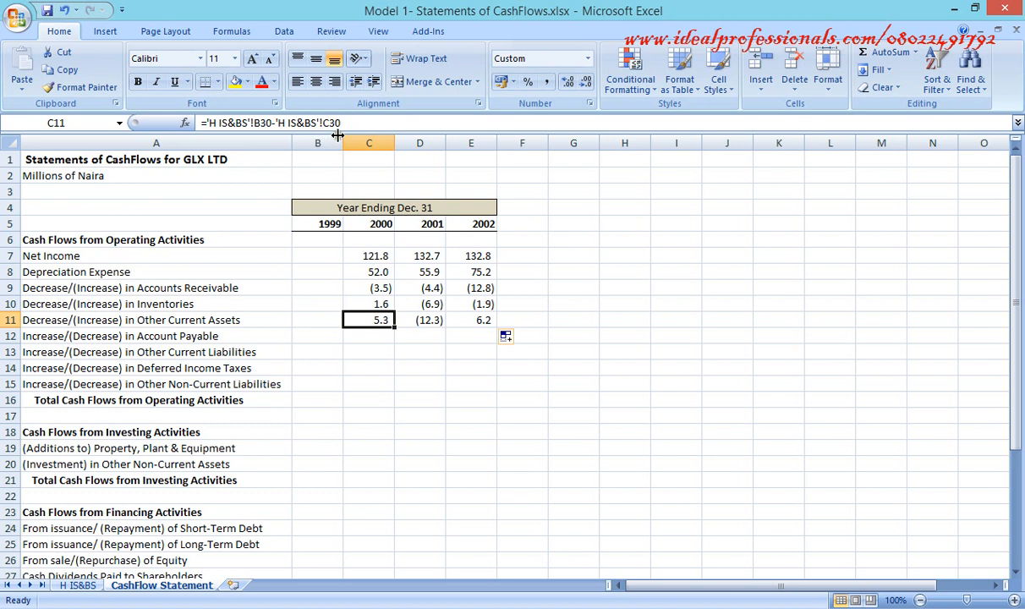
pyautogui.click(373, 288)
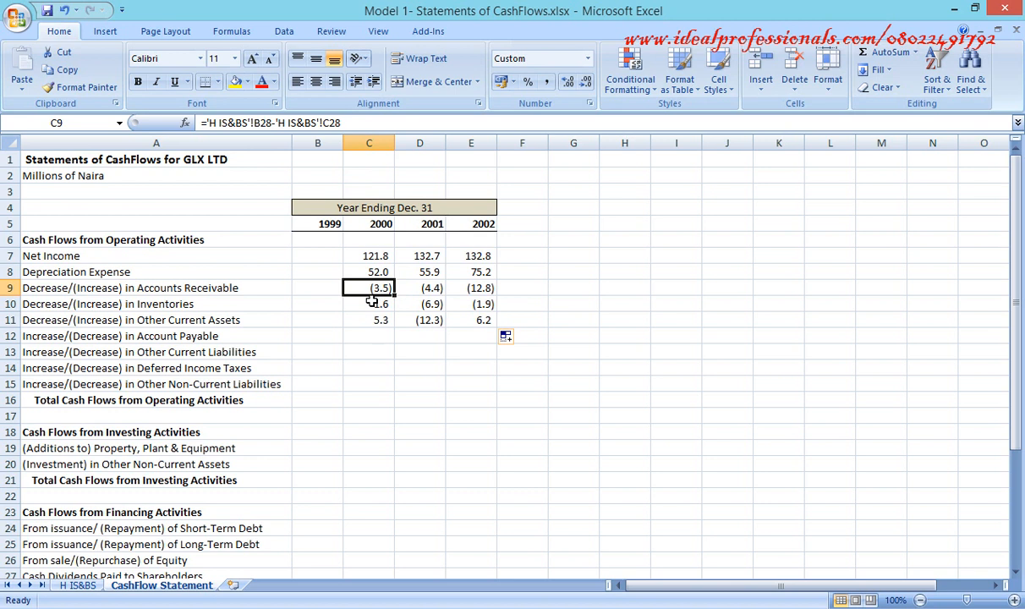
pyautogui.click(371, 303)
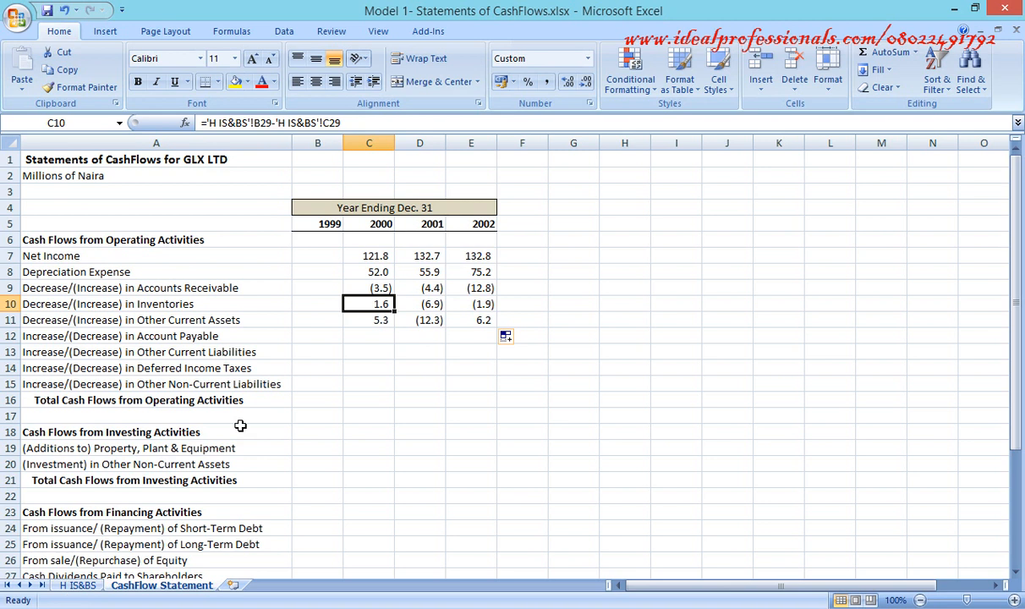
# - Enter ='H IS&BS'!C43-'H IS&BS'!B43 in C12 for the change in Account Payable and fill it across to 2002
pyautogui.click(365, 335)
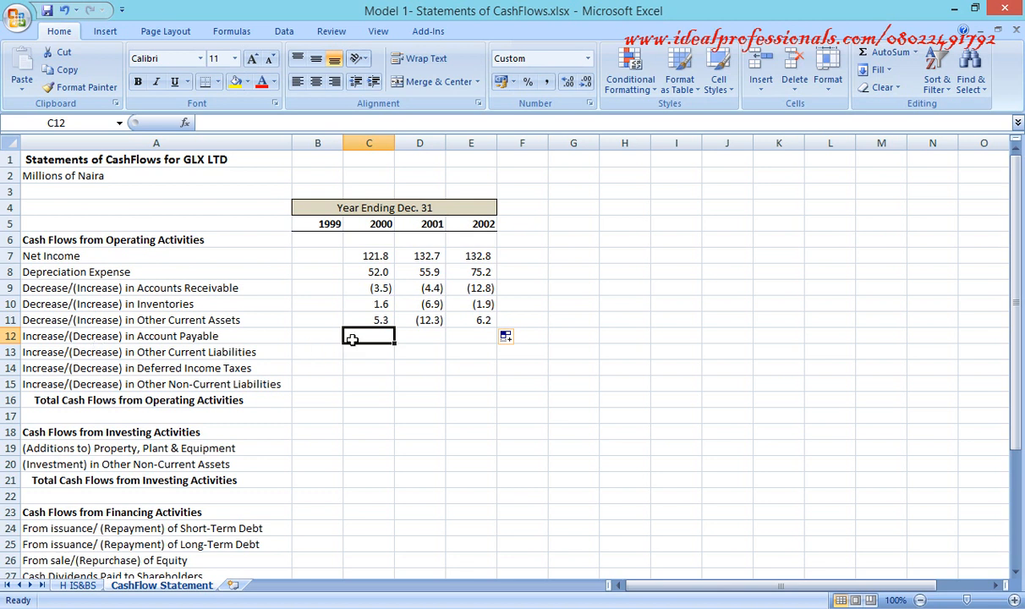
pyautogui.write('=')
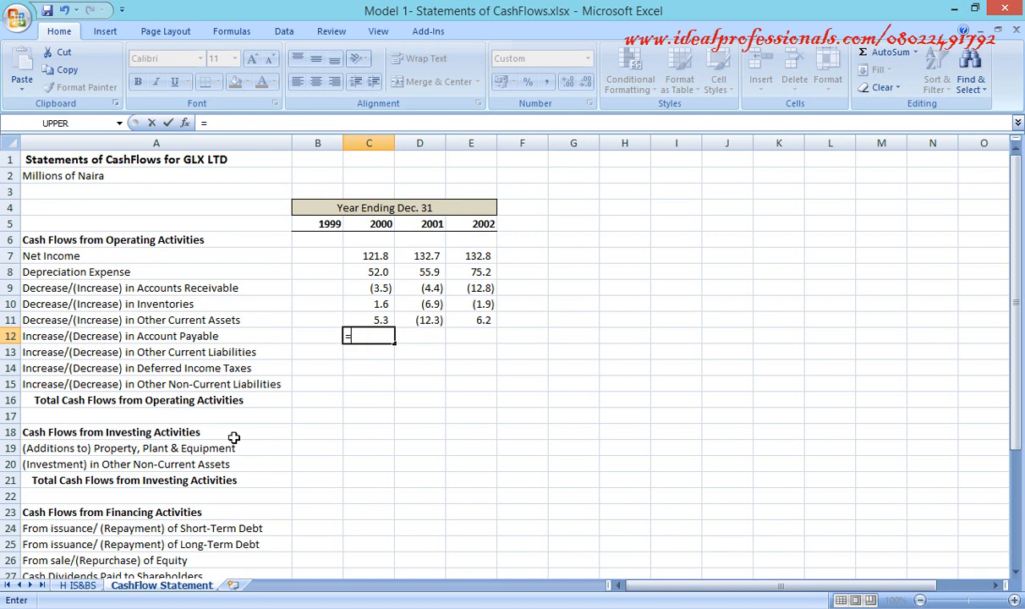
pyautogui.click(76, 586)
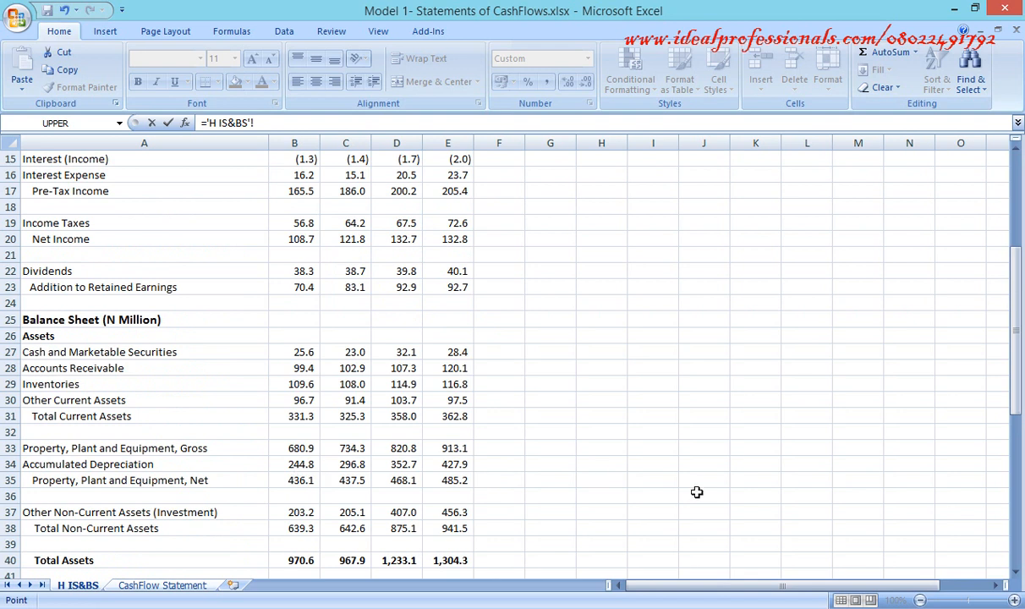
pyautogui.click(1014, 573)
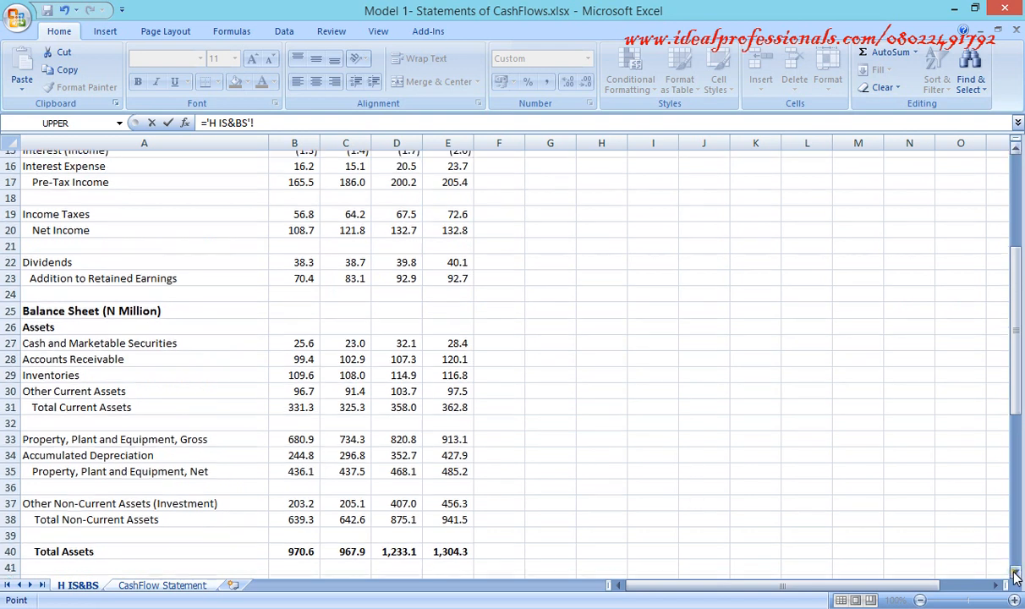
pyautogui.click(1015, 573)
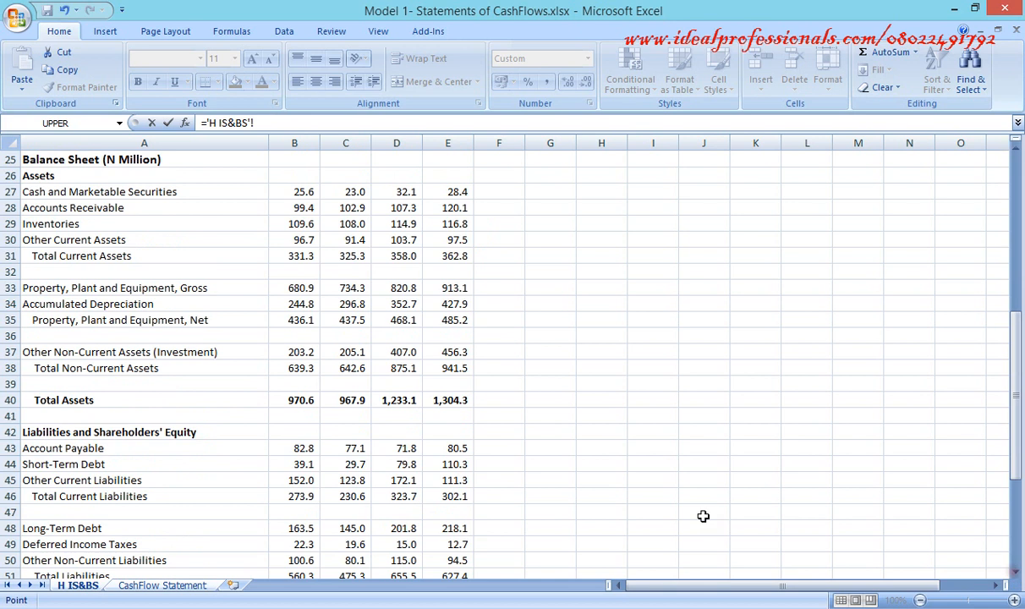
pyautogui.click(347, 449)
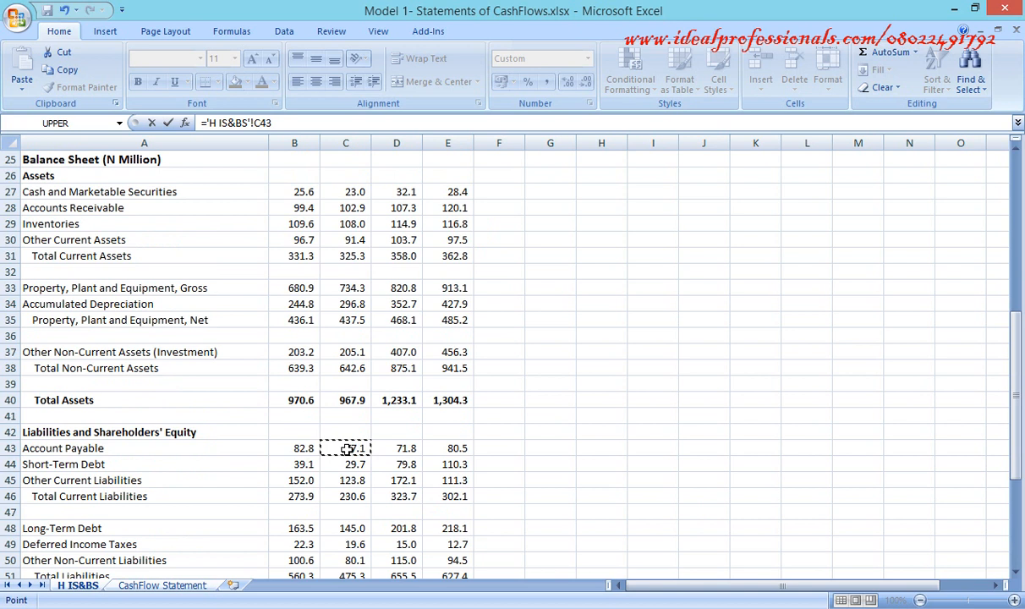
pyautogui.write('-')
pyautogui.click(310, 449)
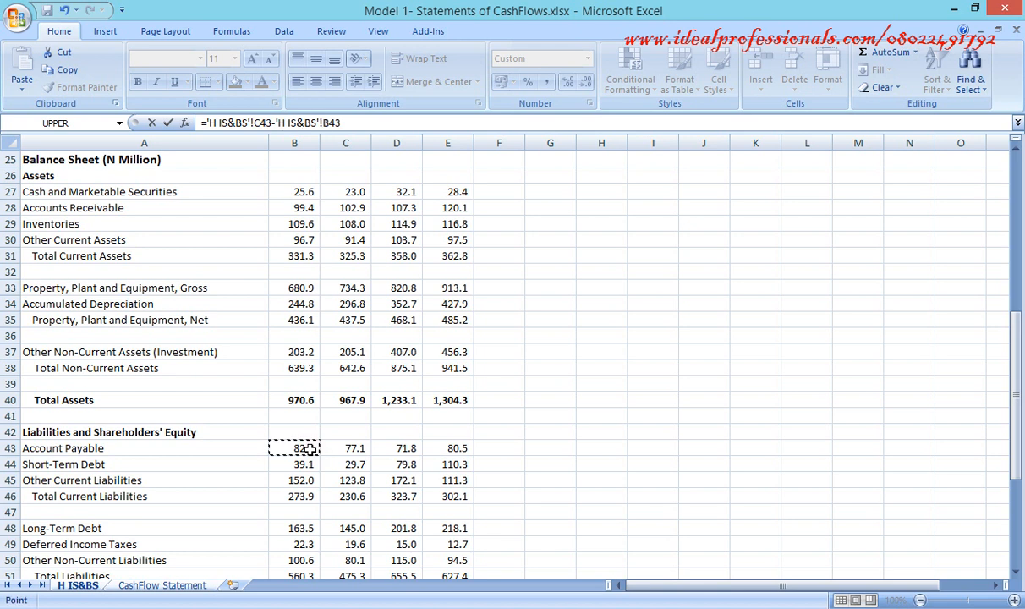
pyautogui.press('Return')
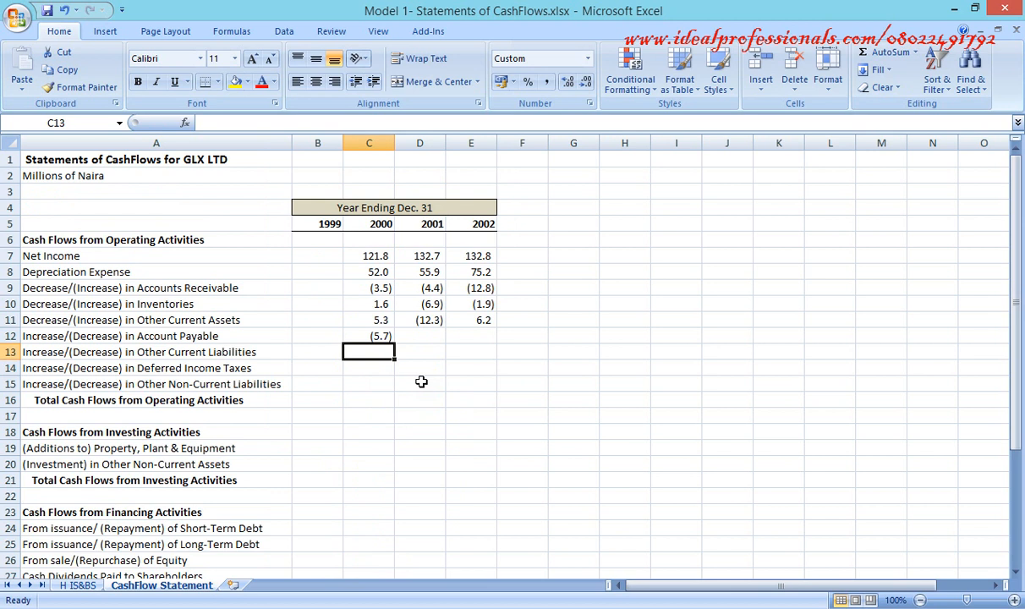
pyautogui.click(378, 336)
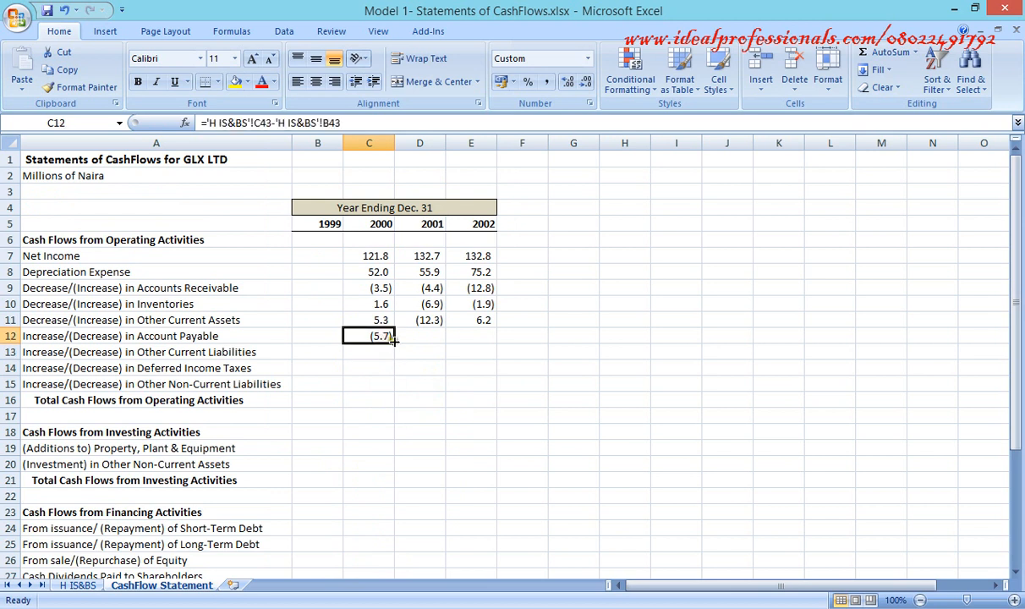
pyautogui.moveTo(393, 340); pyautogui.dragTo(489, 348)
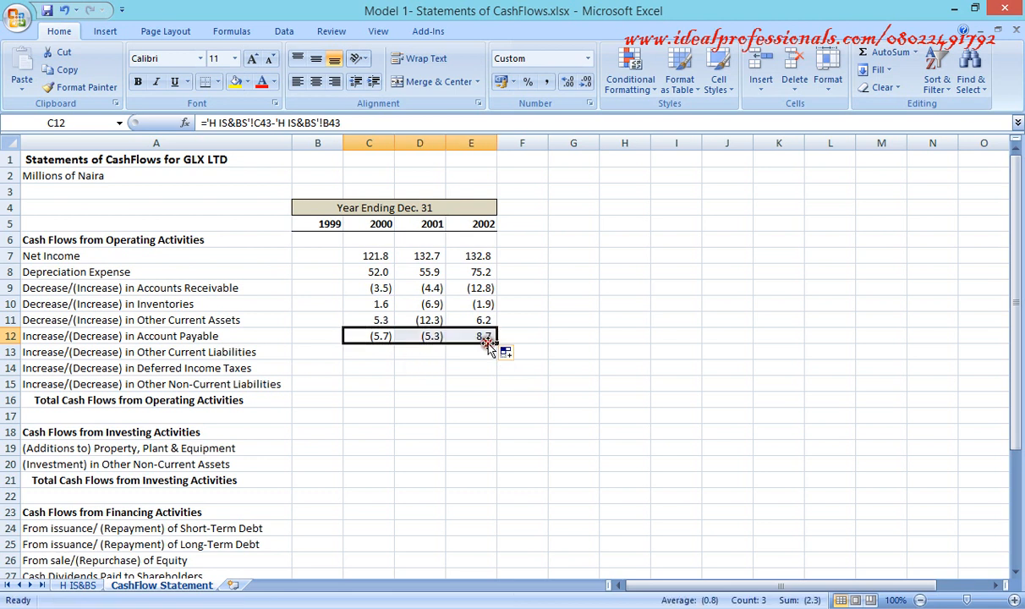
# - Enter ='H IS&BS'!C45-'H IS&BS'!B45 in C13 for the change in Other Current Liabilities and fill it across to 2002
pyautogui.click(385, 353)
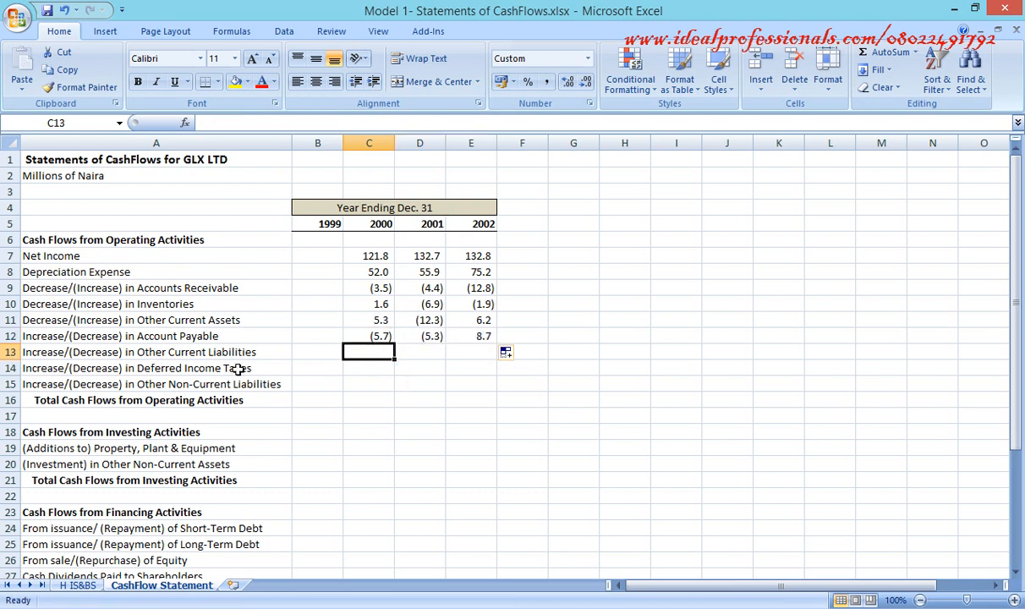
pyautogui.click(79, 586)
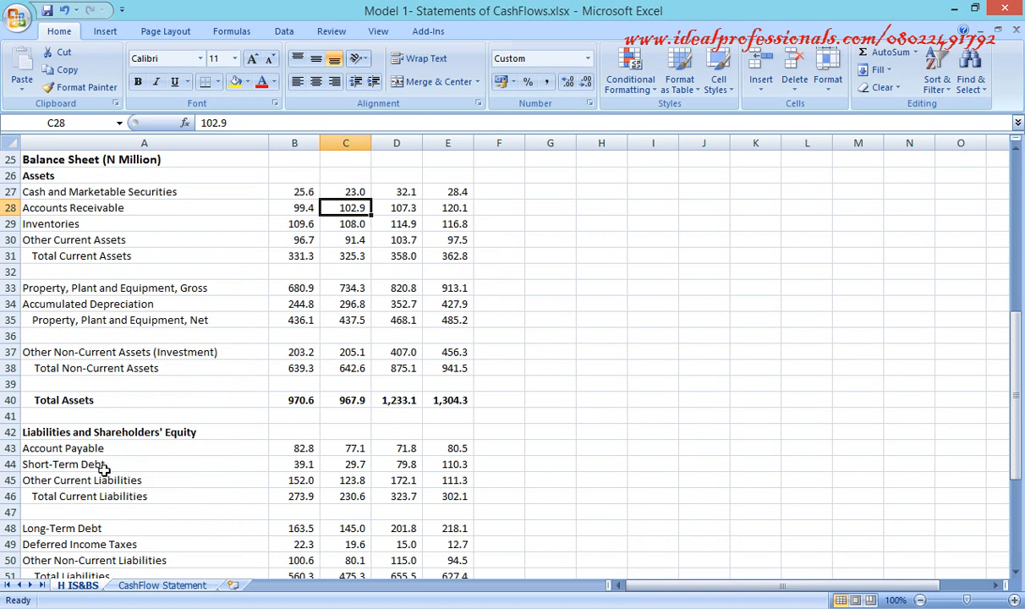
pyautogui.click(160, 483)
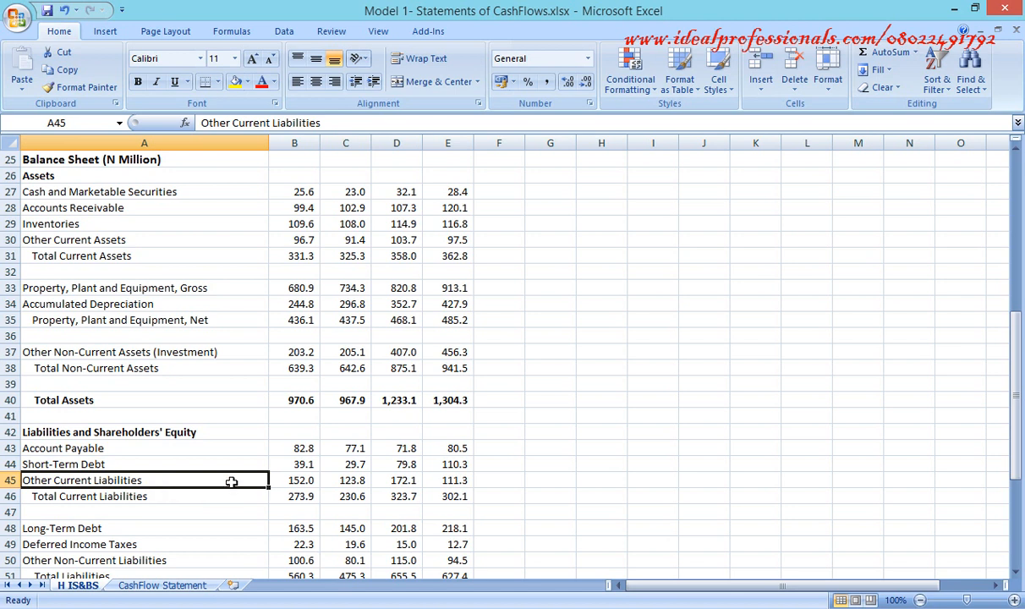
pyautogui.click(164, 586)
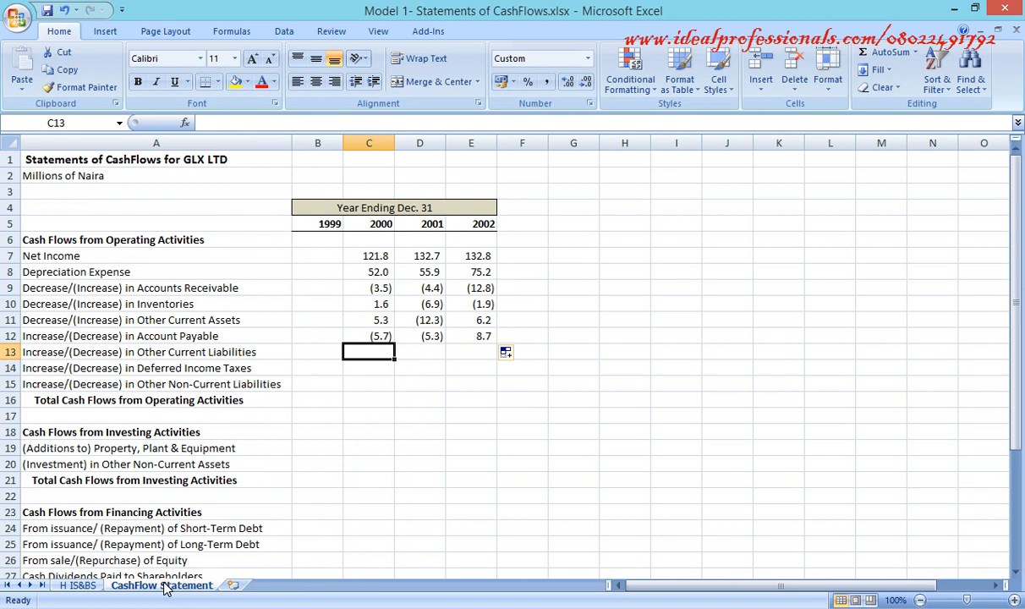
pyautogui.write('=')
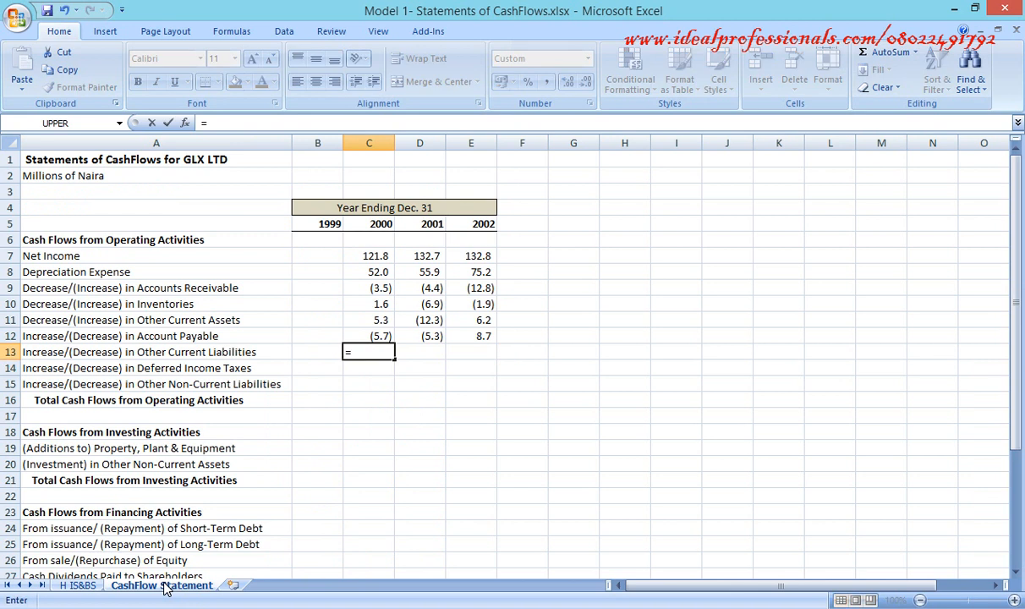
pyautogui.click(74, 585)
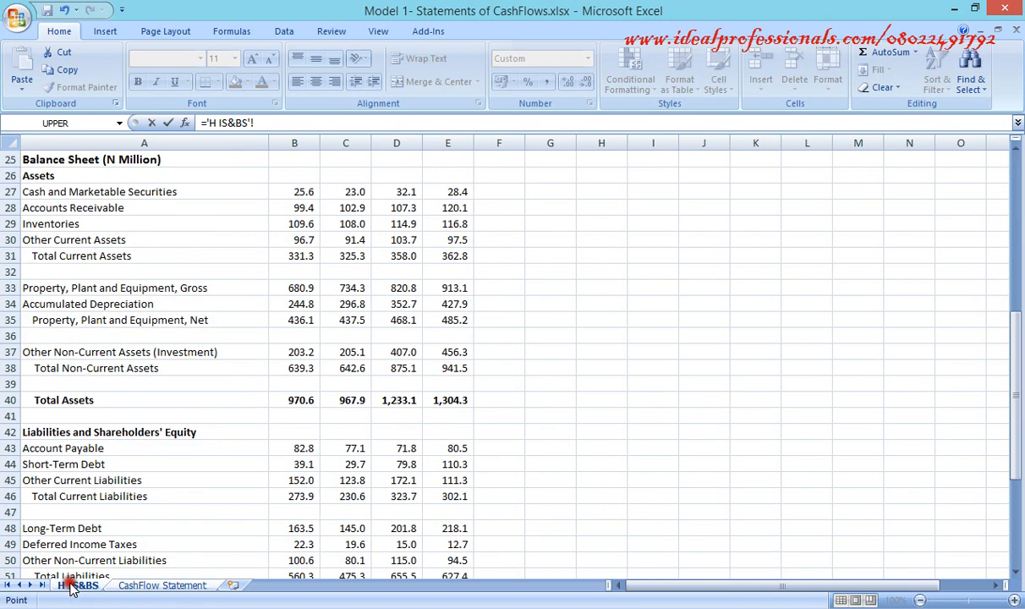
pyautogui.click(349, 481)
pyautogui.write('-')
pyautogui.click(309, 480)
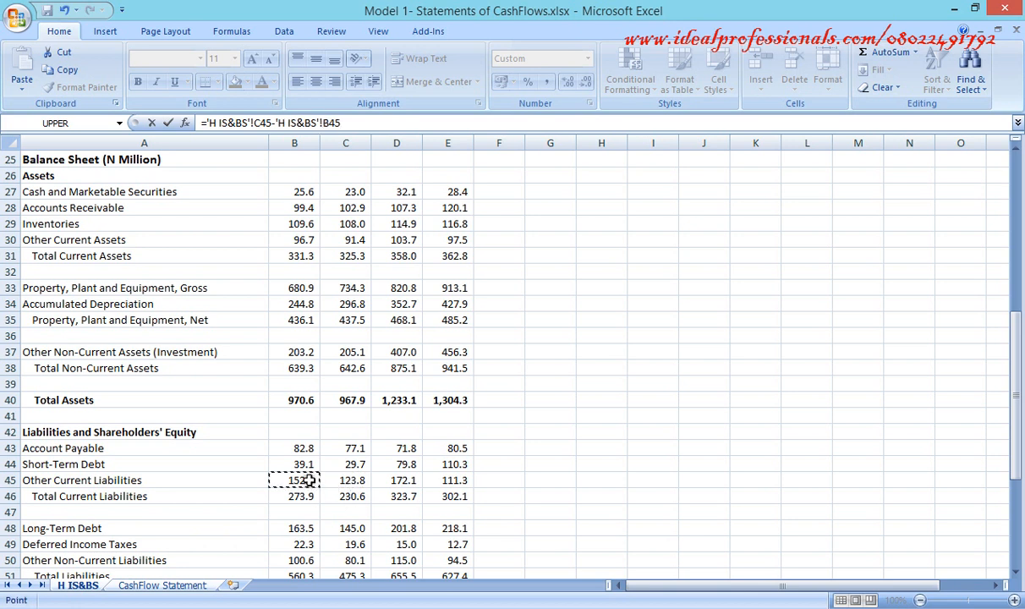
pyautogui.press('Return')
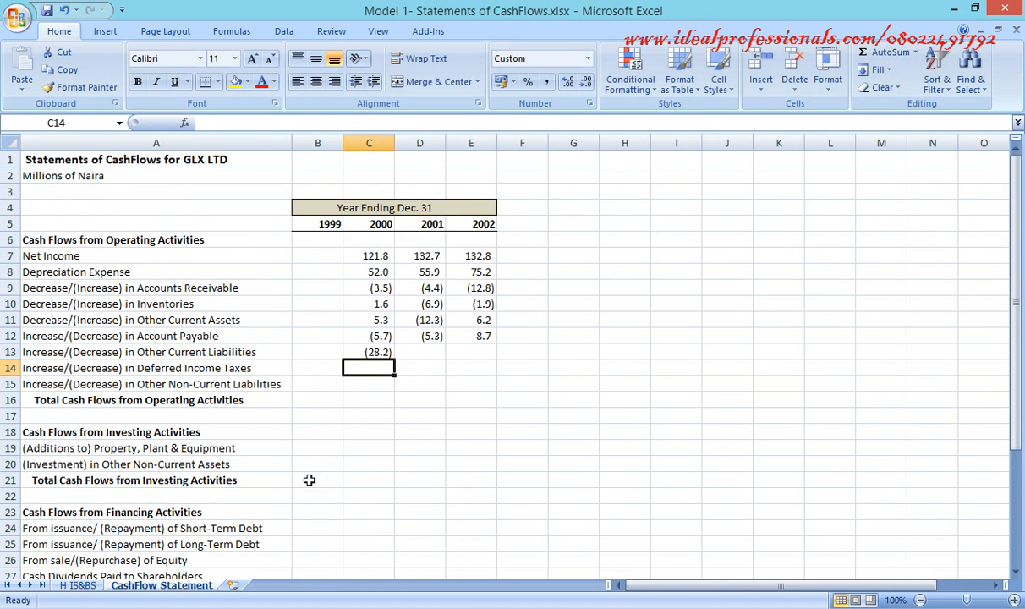
pyautogui.click(376, 352)
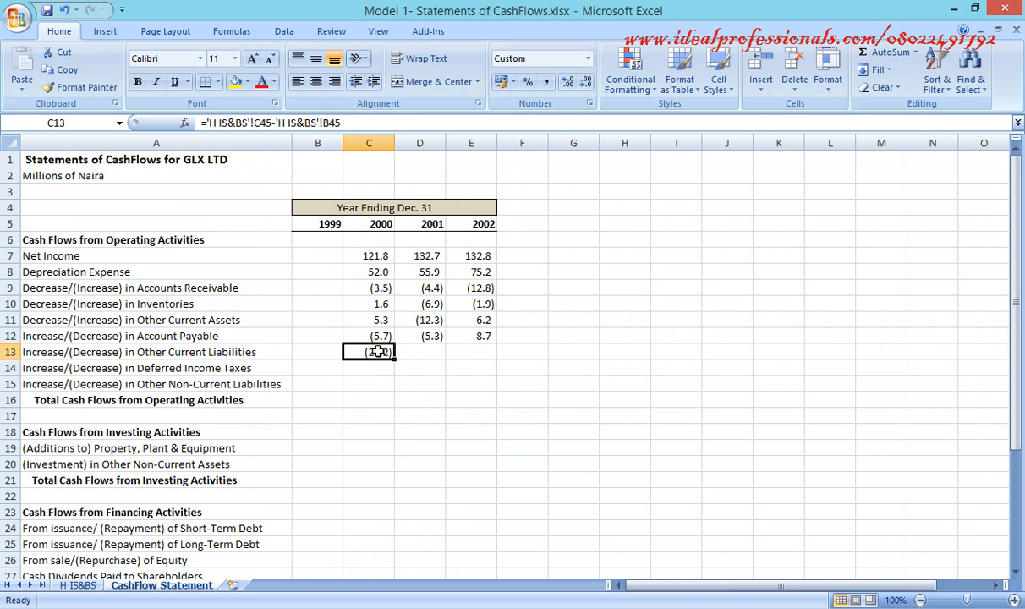
pyautogui.moveTo(394, 357); pyautogui.dragTo(481, 364)
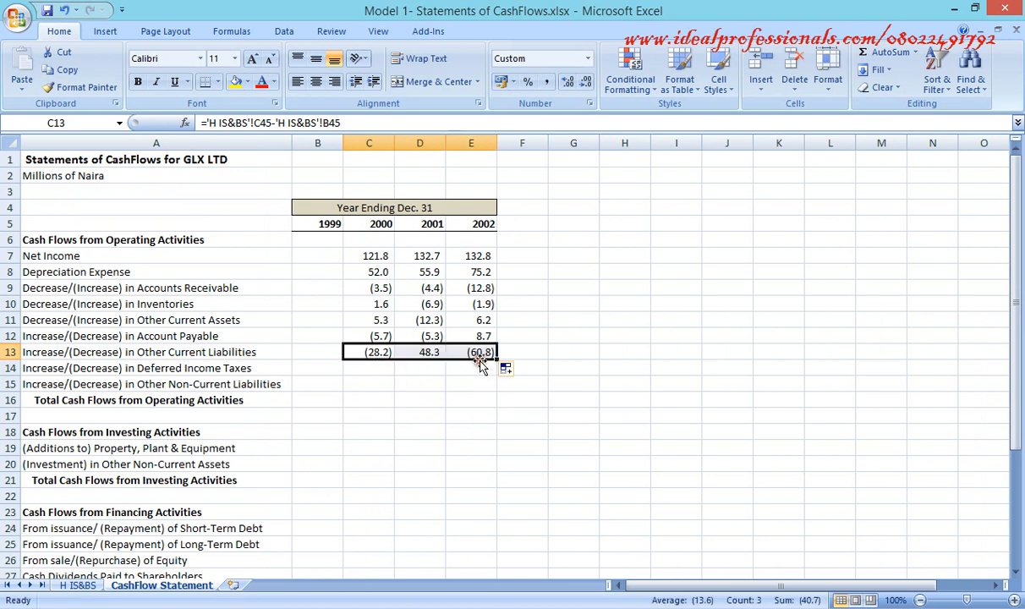
# - Enter ='H IS&BS'!C49-'H IS&BS'!B49 in C14 for the change in Deferred Income Taxes and fill it across to 2002
pyautogui.click(359, 367)
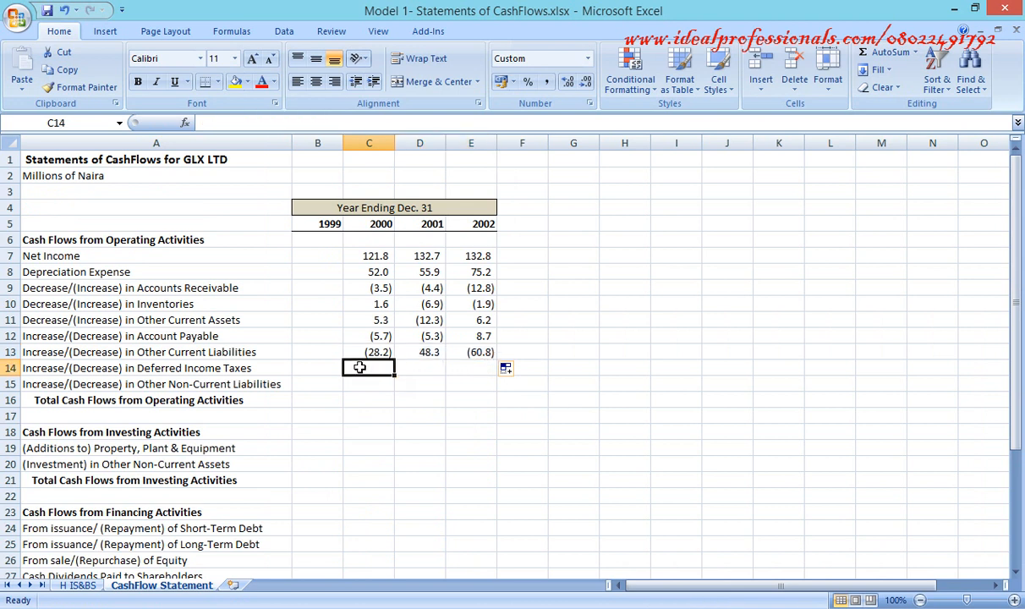
pyautogui.write('=')
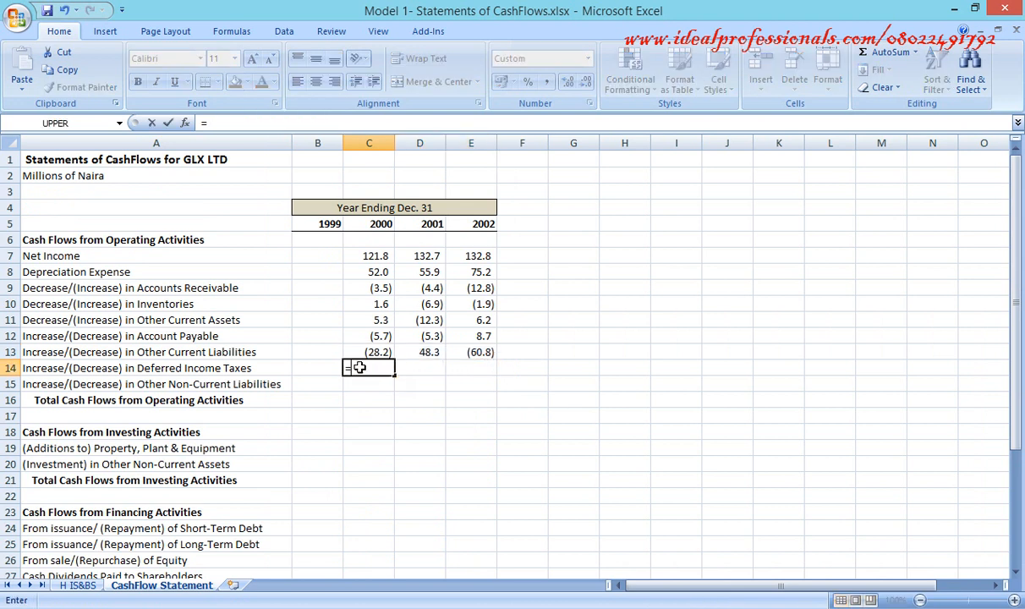
pyautogui.click(81, 585)
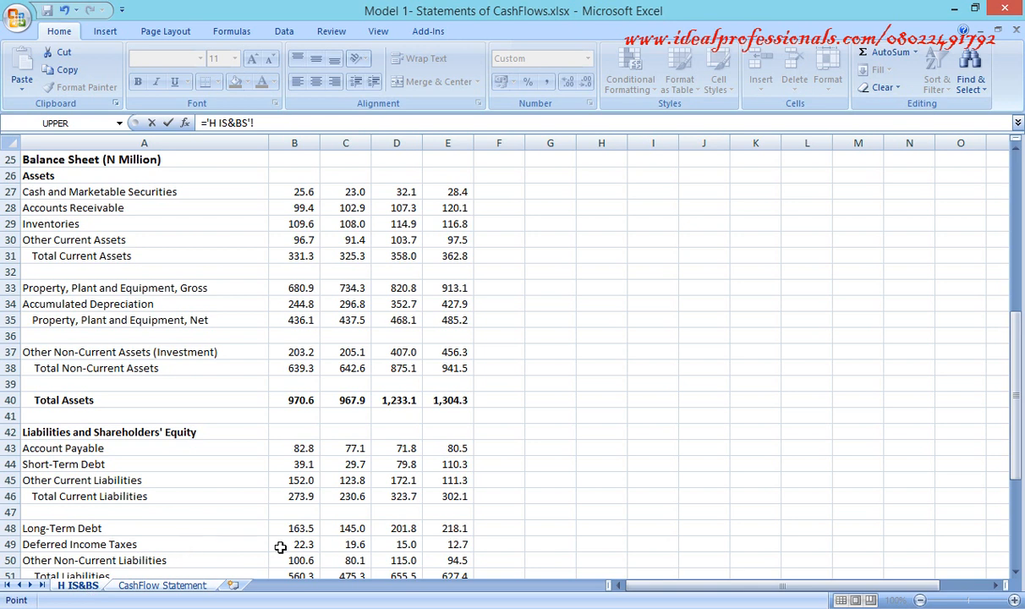
pyautogui.click(352, 546)
pyautogui.write('-')
pyautogui.click(313, 544)
pyautogui.press('Return')
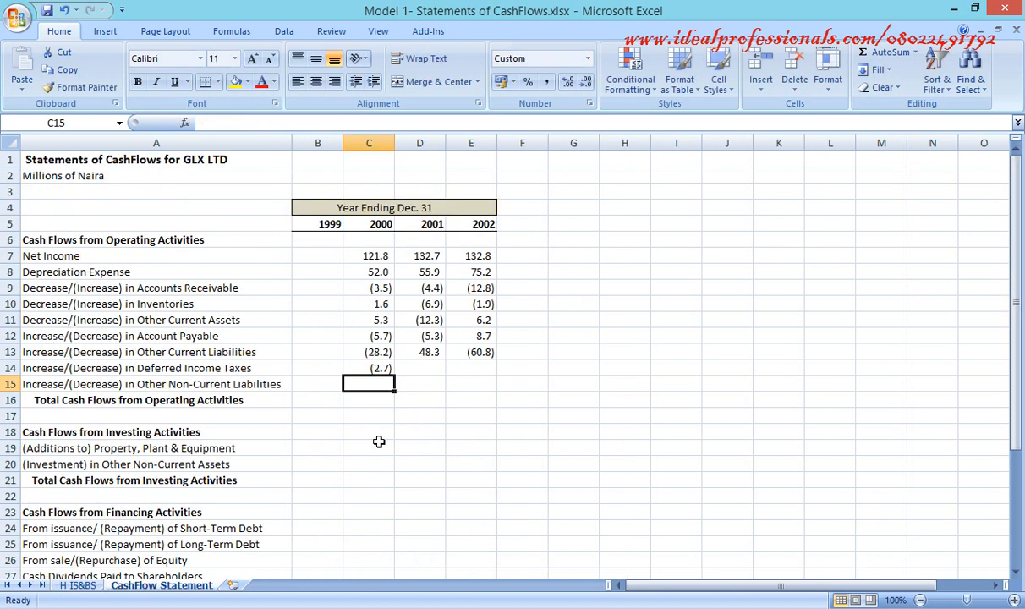
pyautogui.click(367, 370)
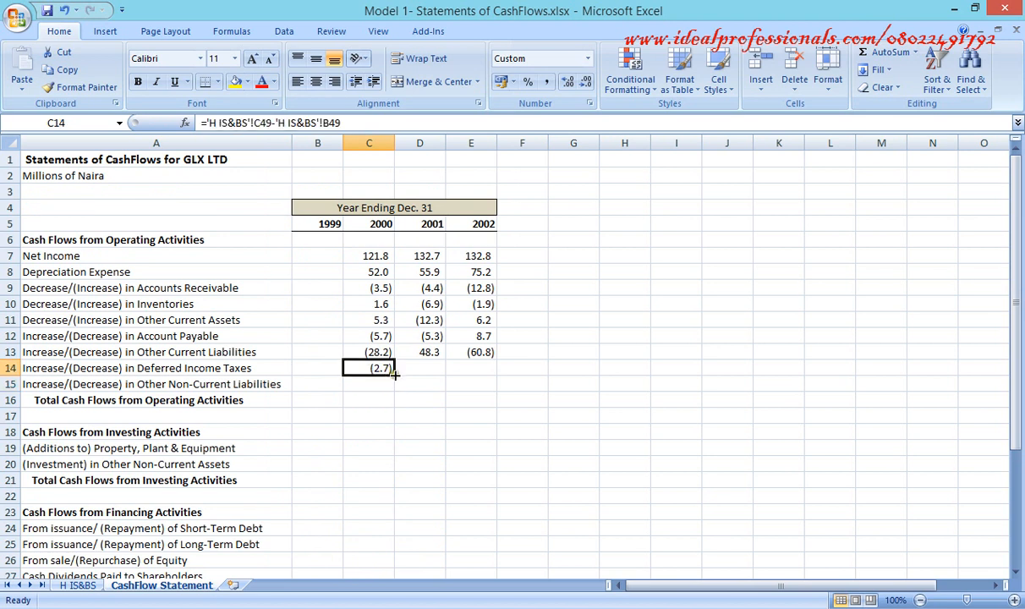
pyautogui.moveTo(393, 375); pyautogui.dragTo(485, 375)
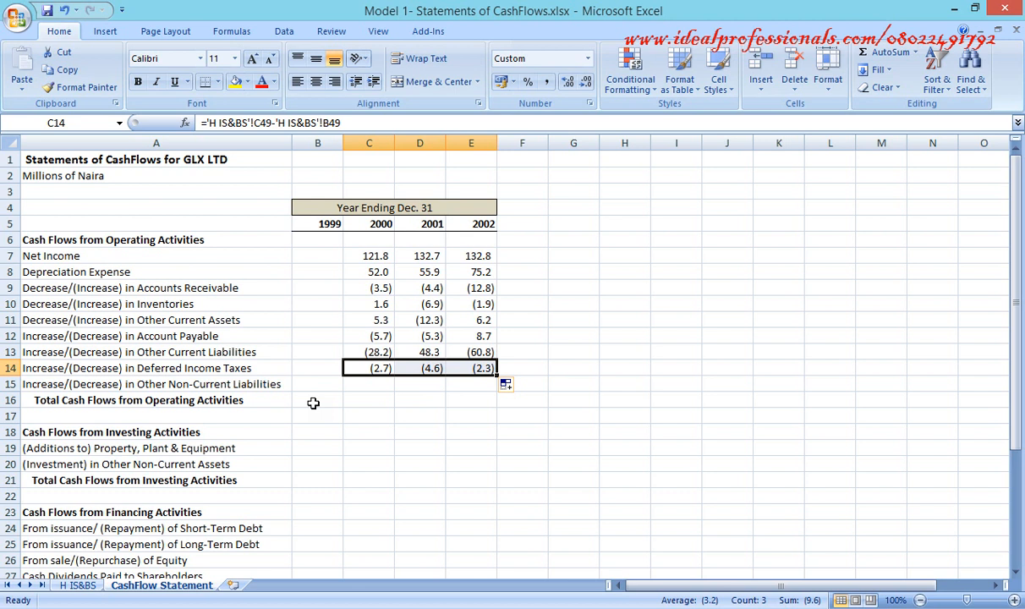
# - Enter ='H IS&BS'!C45-'H IS&BS'!B45 in C15 on the Other Non-Current Liabilities row for 2000
pyautogui.click(361, 384)
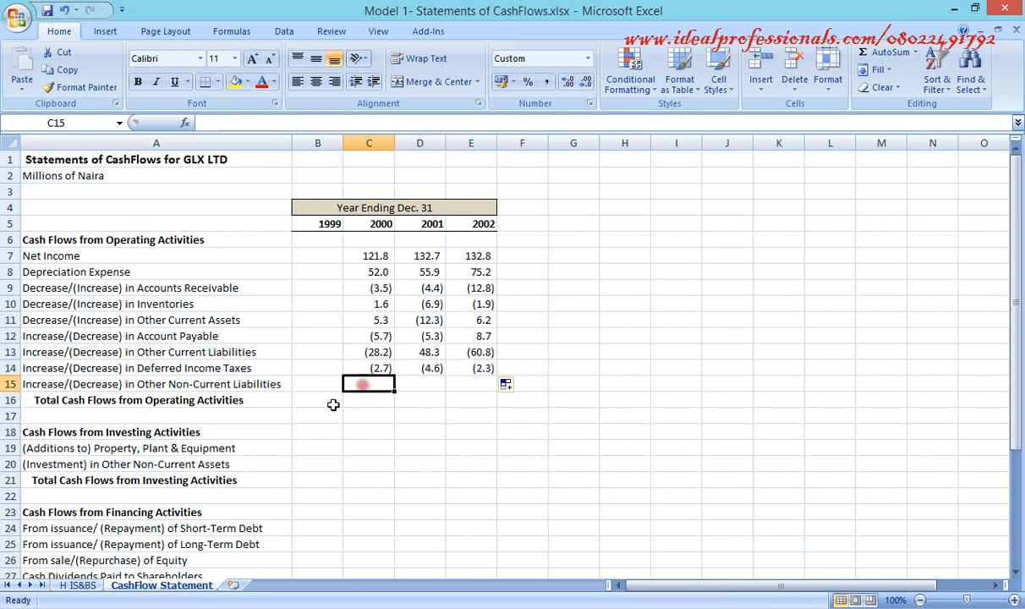
pyautogui.click(76, 586)
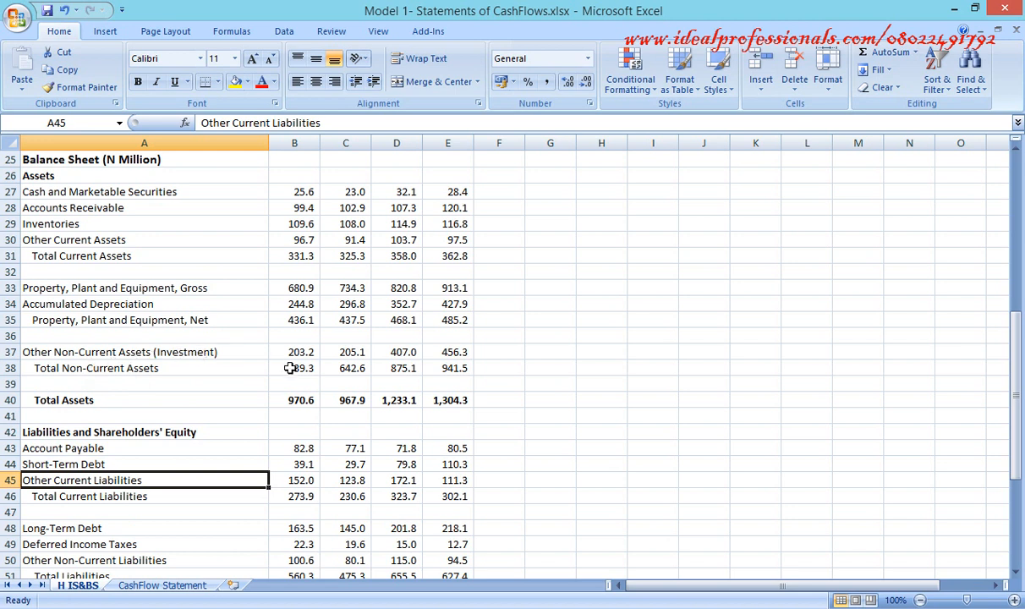
pyautogui.click(166, 586)
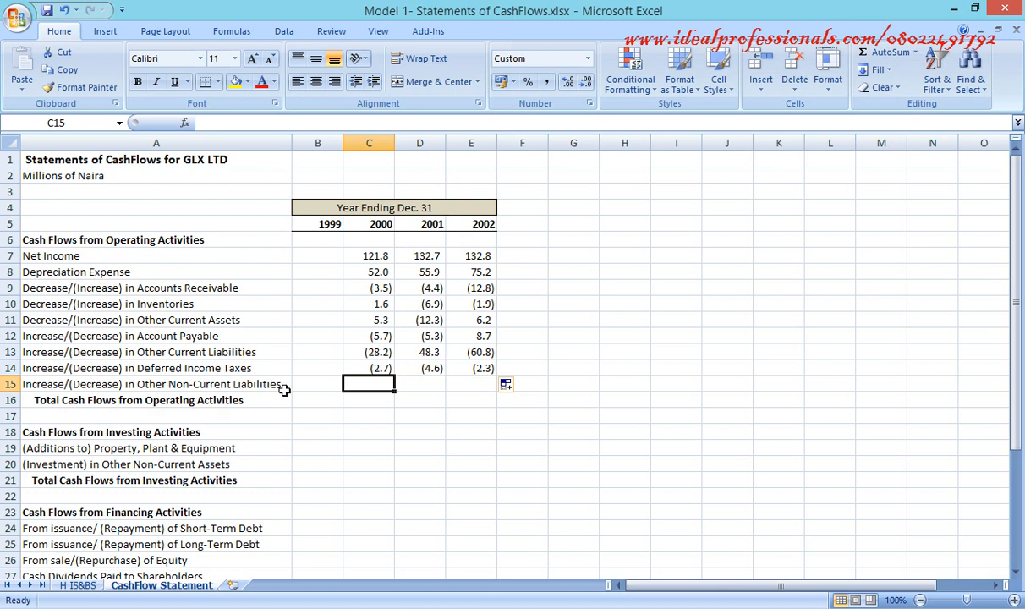
pyautogui.write('=')
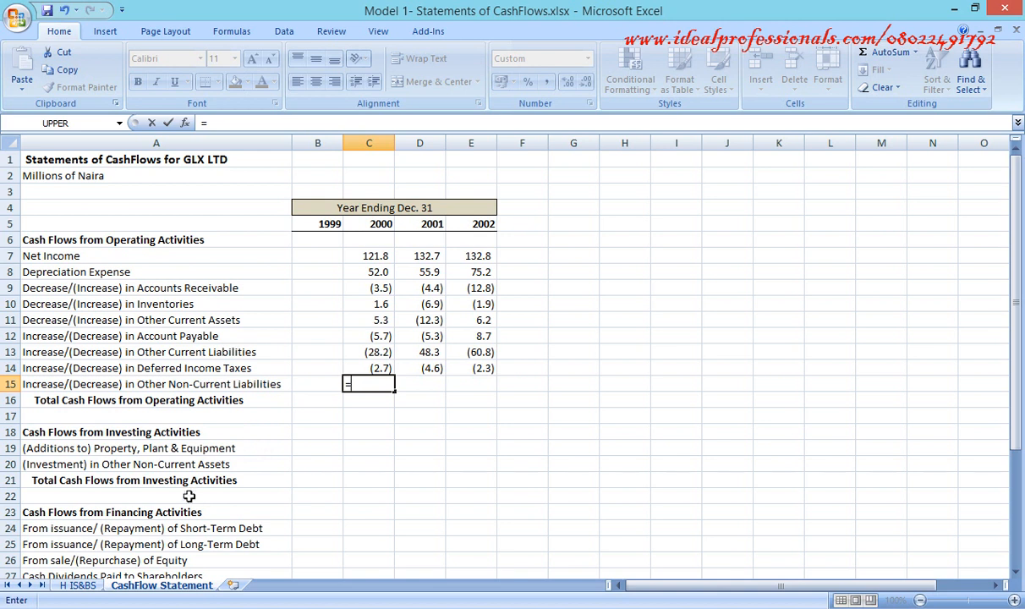
pyautogui.click(81, 585)
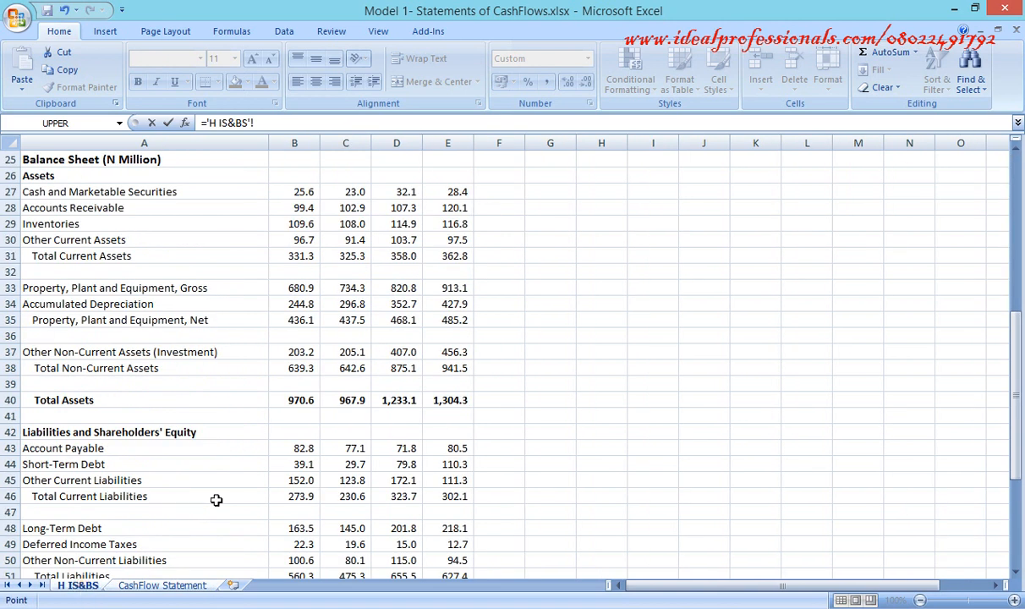
pyautogui.click(355, 480)
pyautogui.write('-')
pyautogui.click(303, 480)
pyautogui.press('Return')
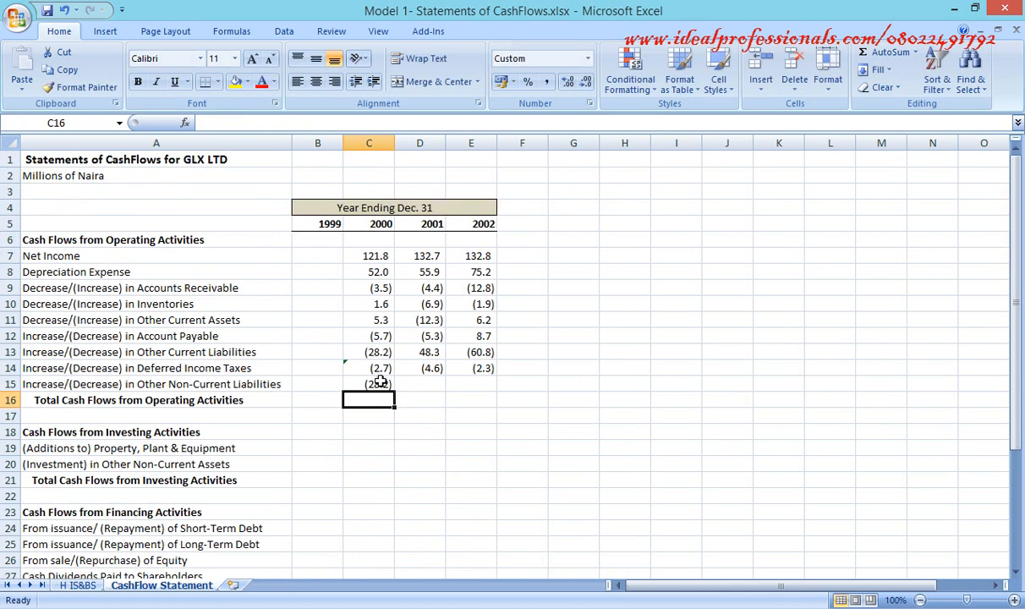
pyautogui.click(381, 373)
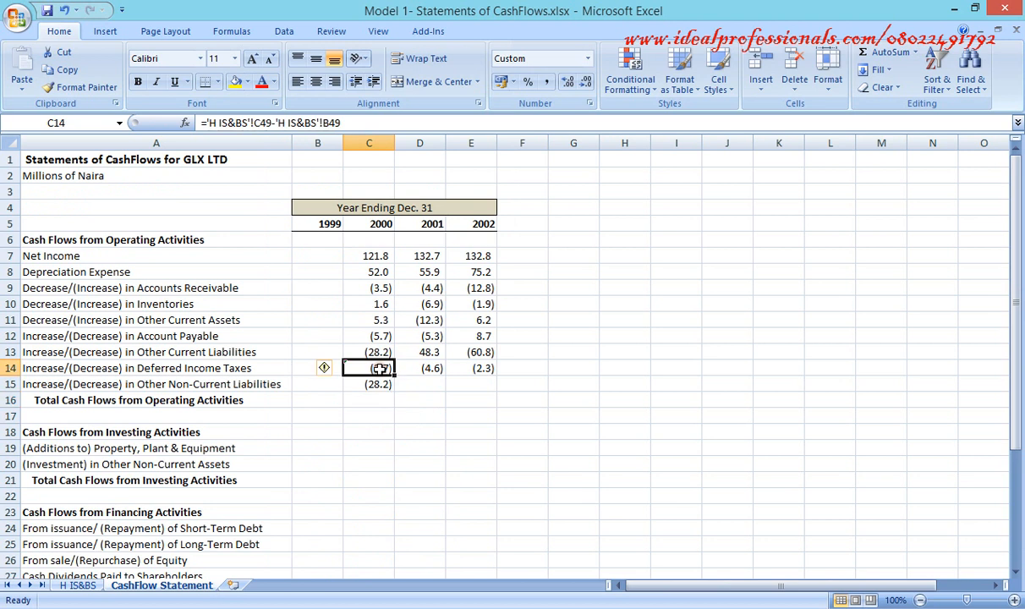
pyautogui.click(336, 372)
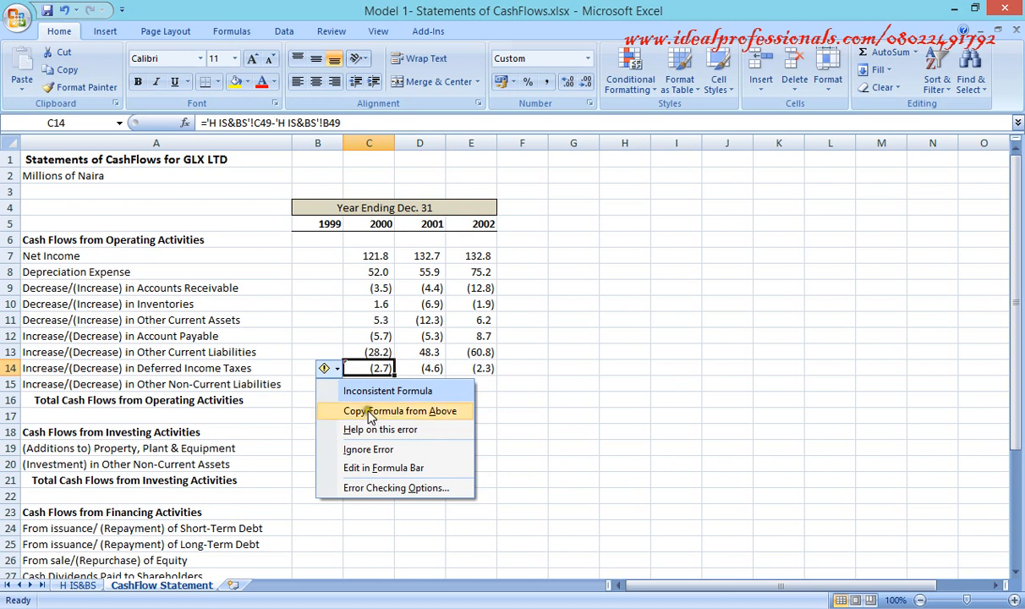
pyautogui.click(370, 470)
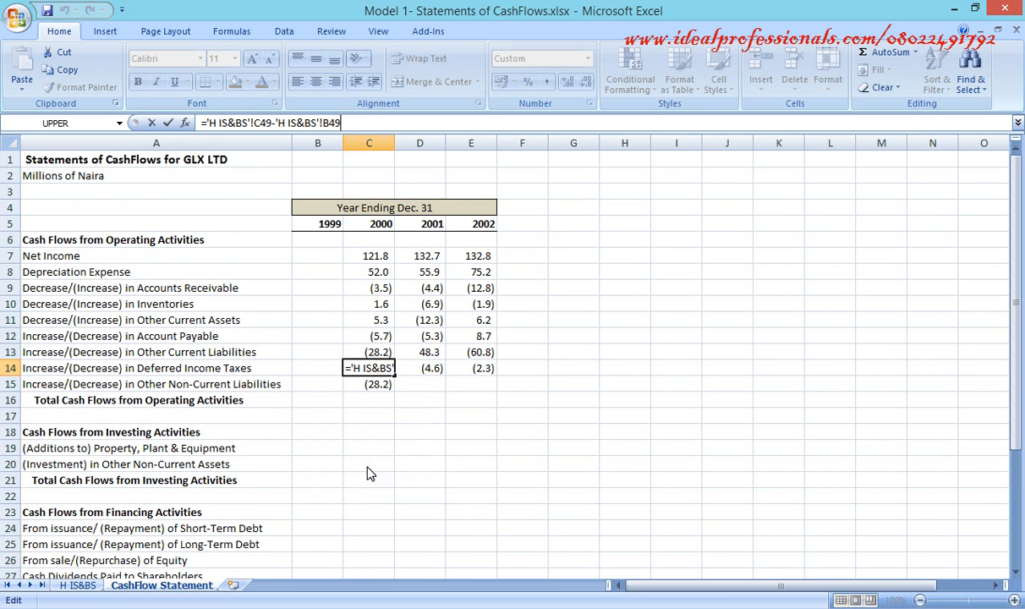
pyautogui.press('Return')
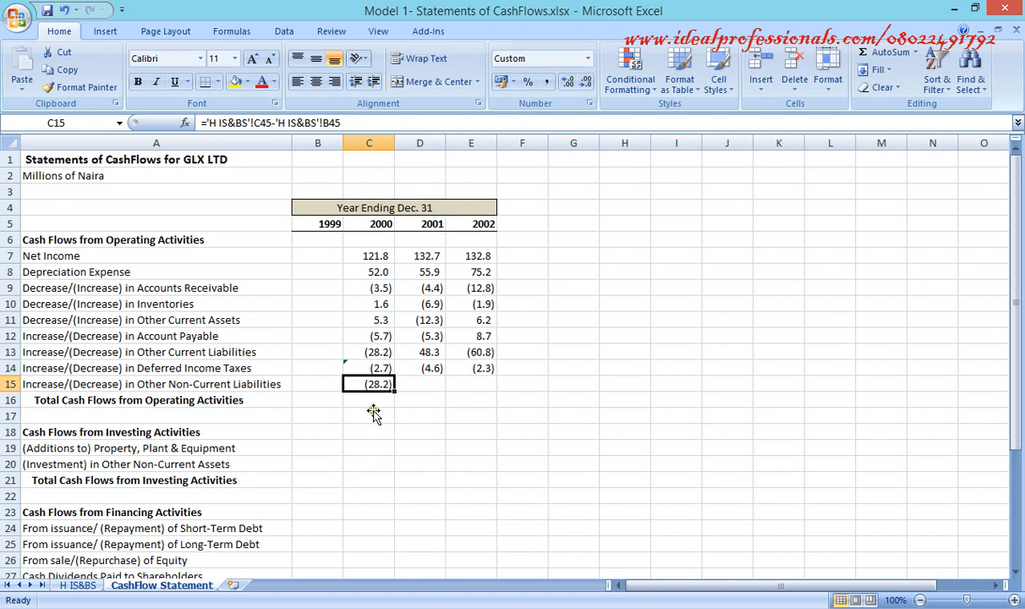
# - Ignore the inconsistent formula error flagged on C14 in the Deferred Income Taxes row
pyautogui.click(369, 369)
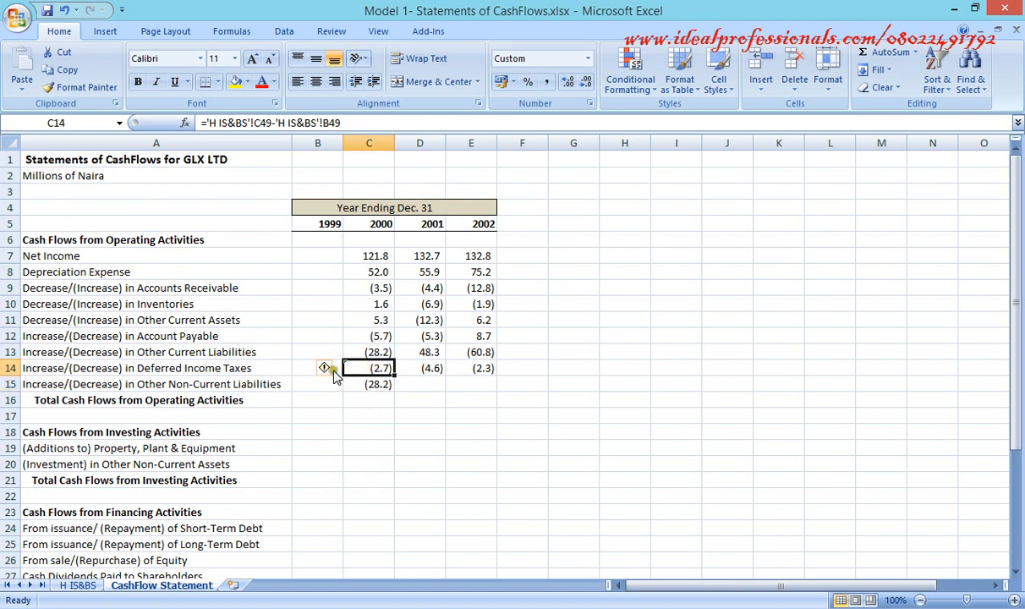
pyautogui.click(337, 373)
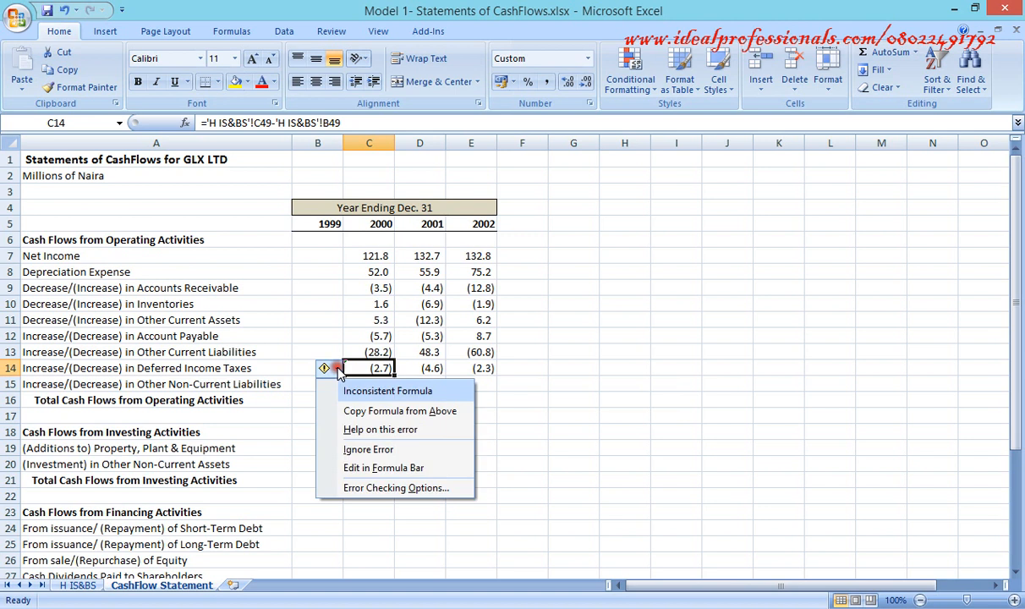
pyautogui.click(345, 452)
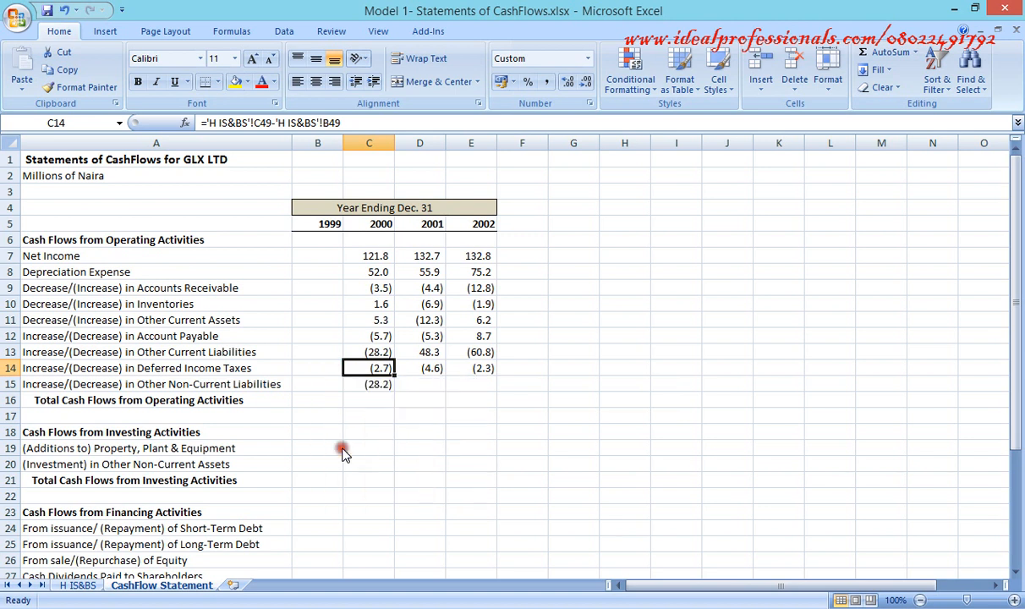
# - Replace the C15 formula for Other Non-Current Liabilities with ='H IS&BS'!C50-'H IS&BS'!B50 and fill it across to 2002
pyautogui.click(375, 383)
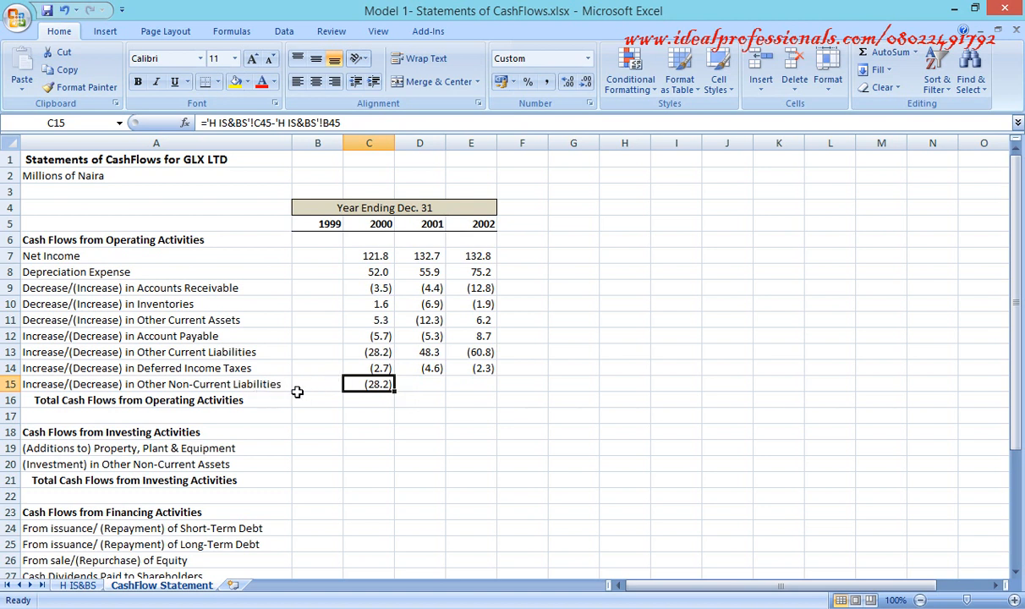
pyautogui.press('Delete')
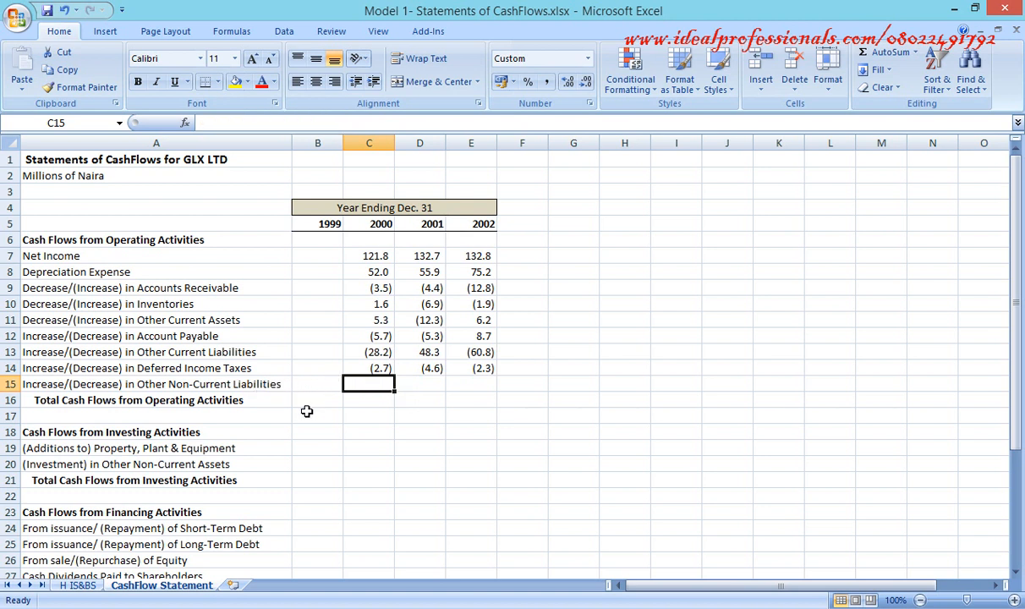
pyautogui.click(77, 585)
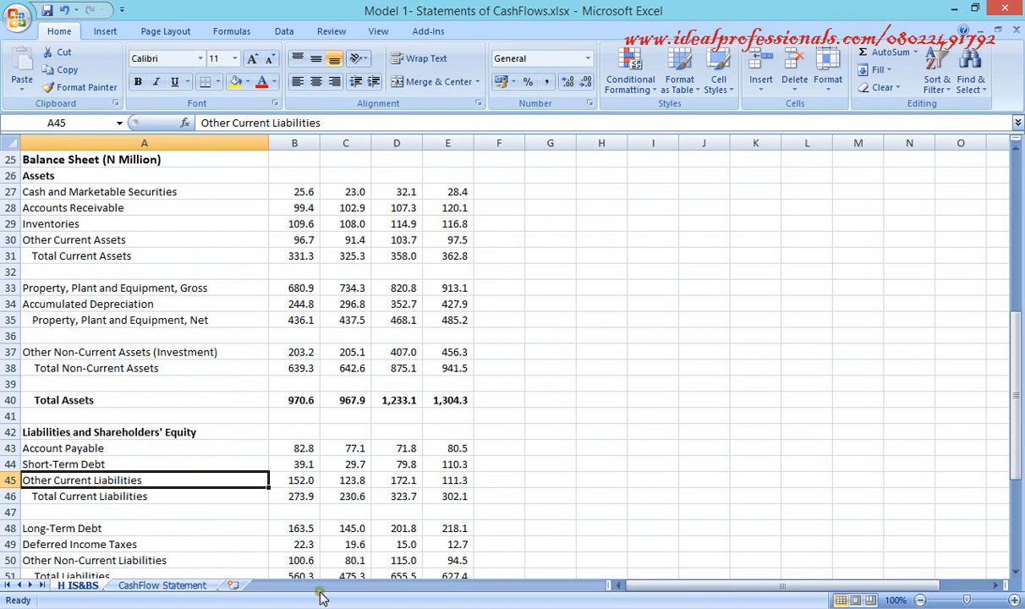
pyautogui.click(187, 585)
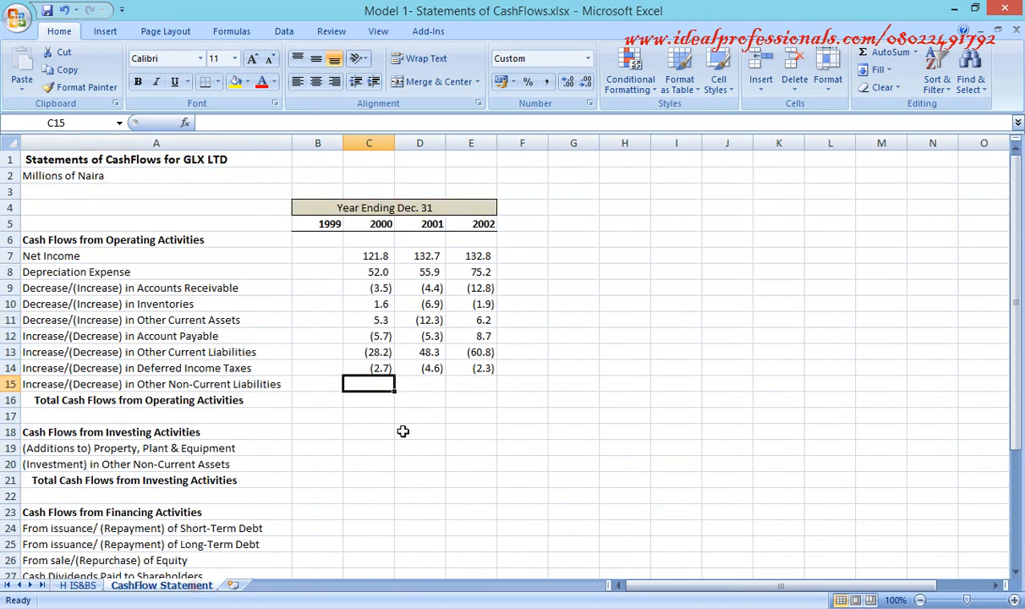
pyautogui.write('=')
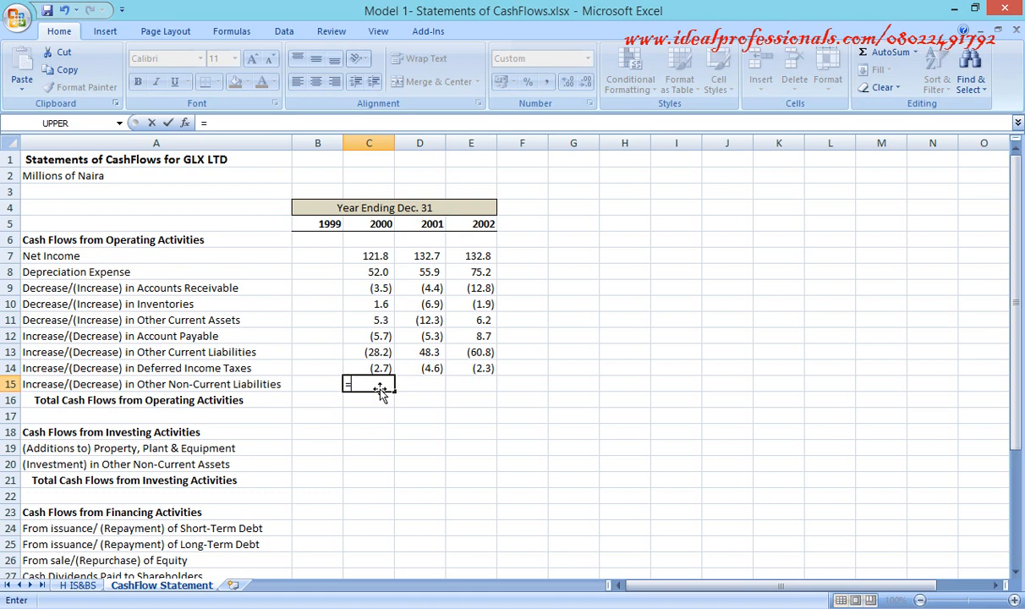
pyautogui.click(74, 587)
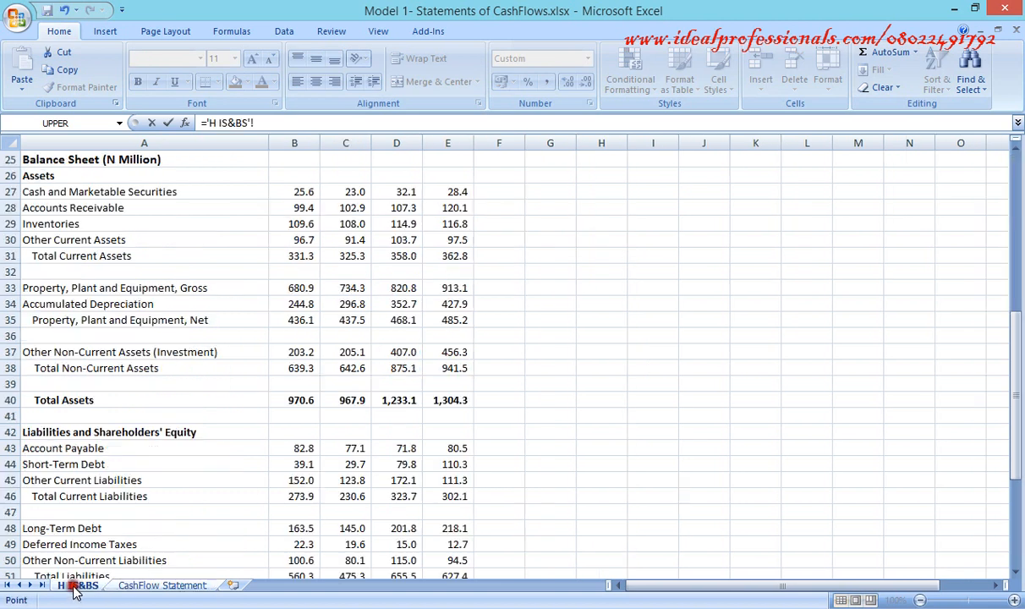
pyautogui.click(356, 562)
pyautogui.write('-')
pyautogui.click(304, 561)
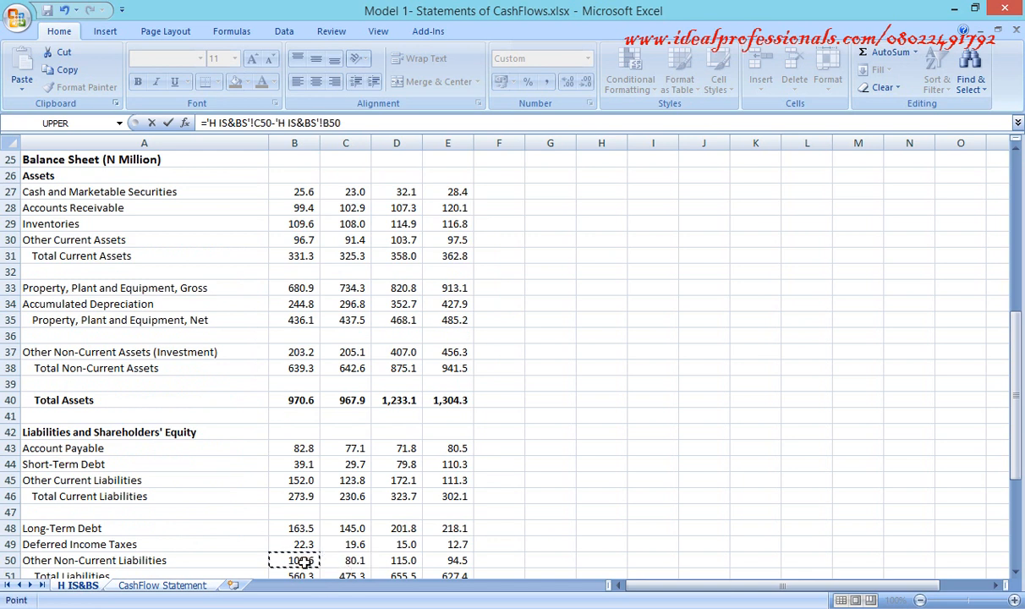
pyautogui.press('Return')
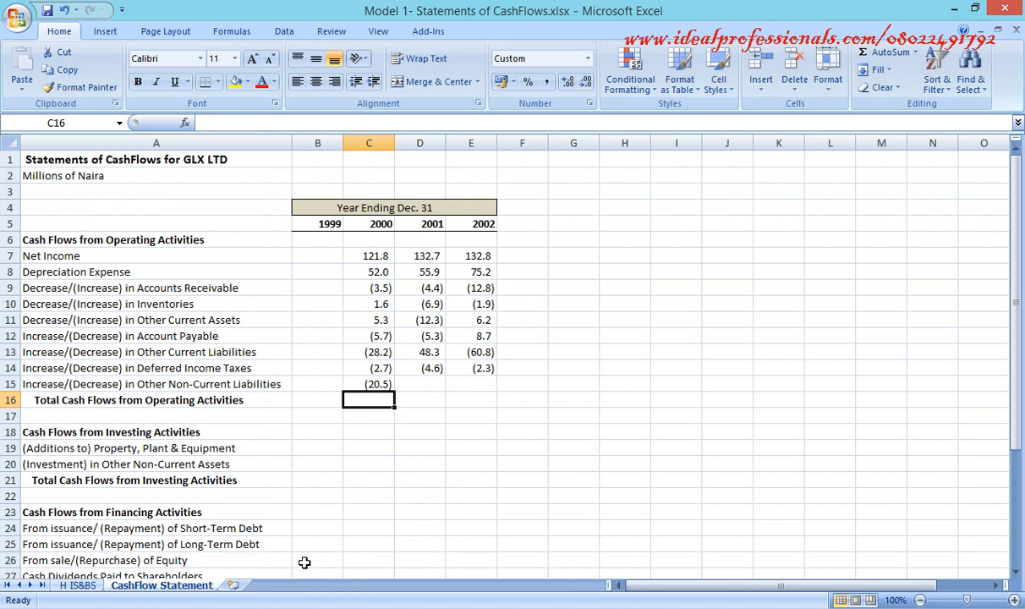
pyautogui.click(372, 386)
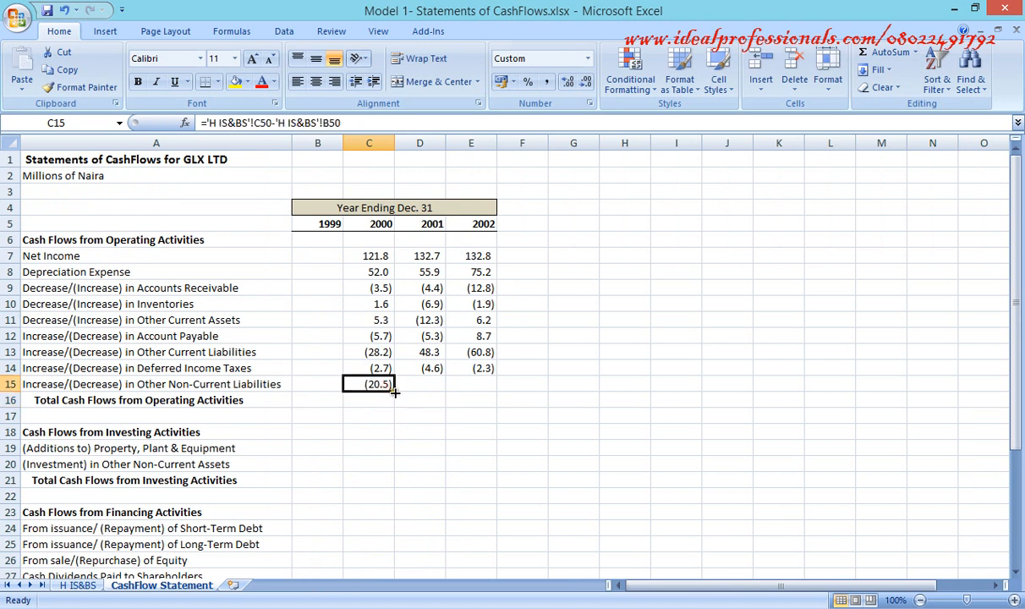
pyautogui.moveTo(394, 387); pyautogui.dragTo(488, 389)
# - Total the operating cash flows in C16 with =SUM(C7:C15) and fill it across to 2002
pyautogui.click(369, 402)
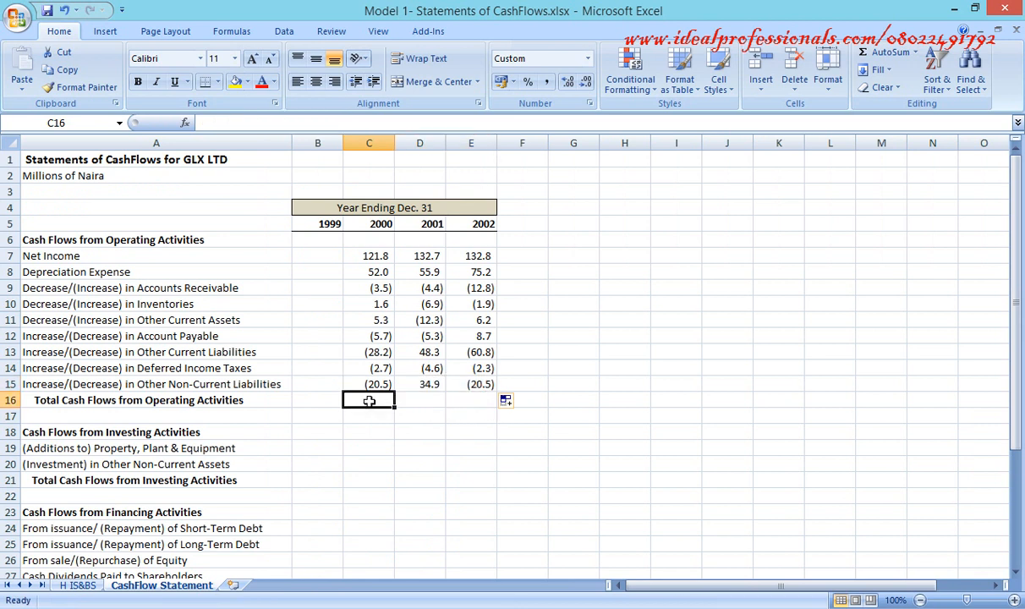
pyautogui.click(885, 52)
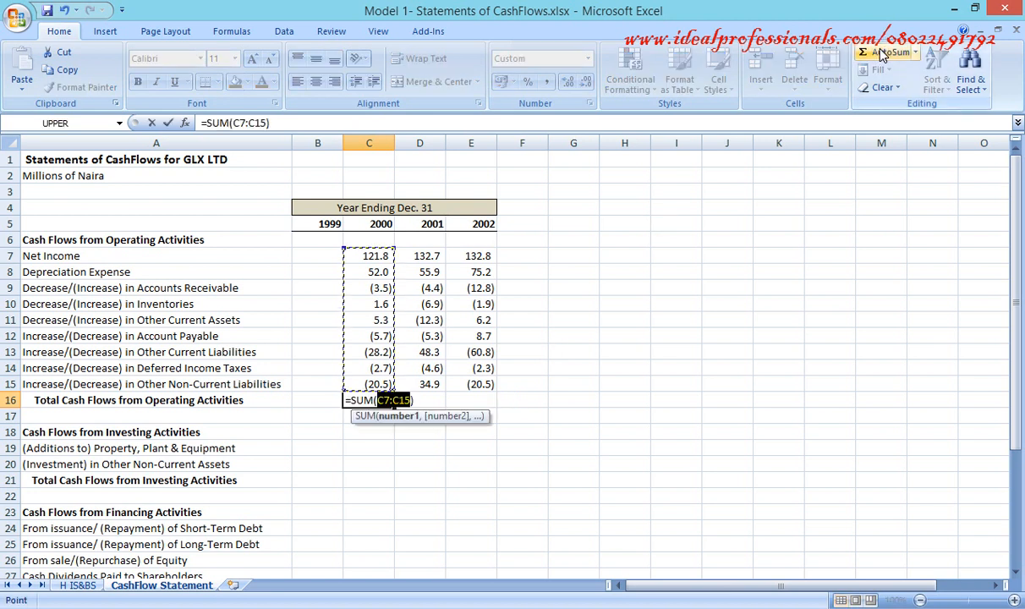
pyautogui.press('Return')
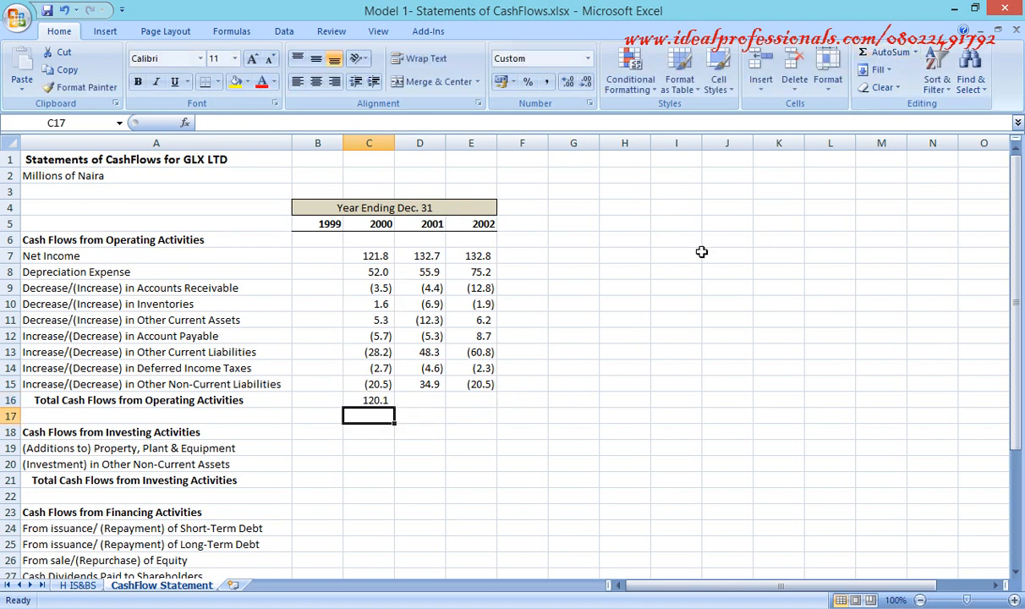
pyautogui.click(378, 398)
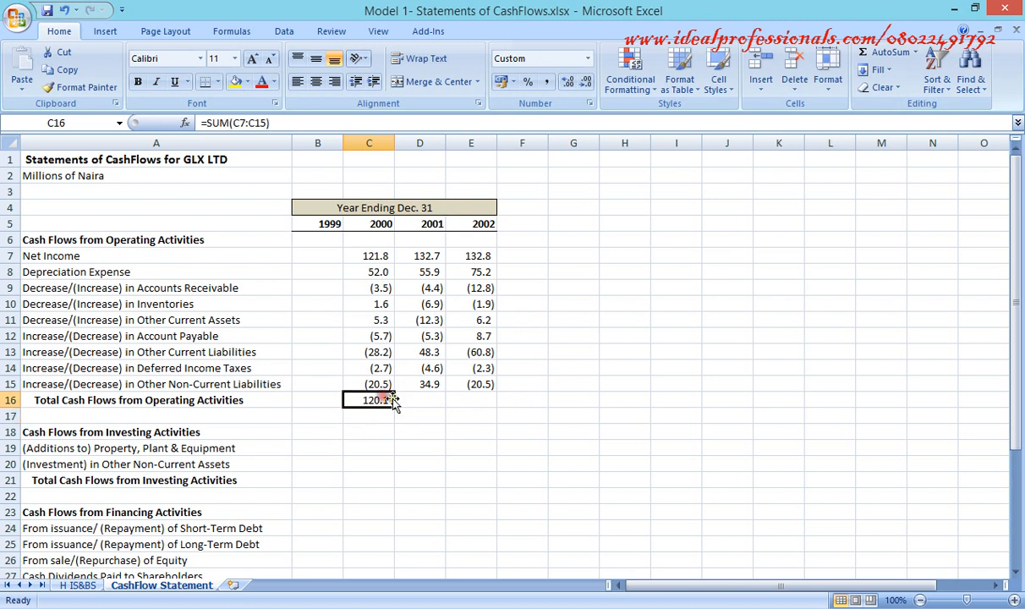
pyautogui.moveTo(394, 407); pyautogui.dragTo(480, 404)
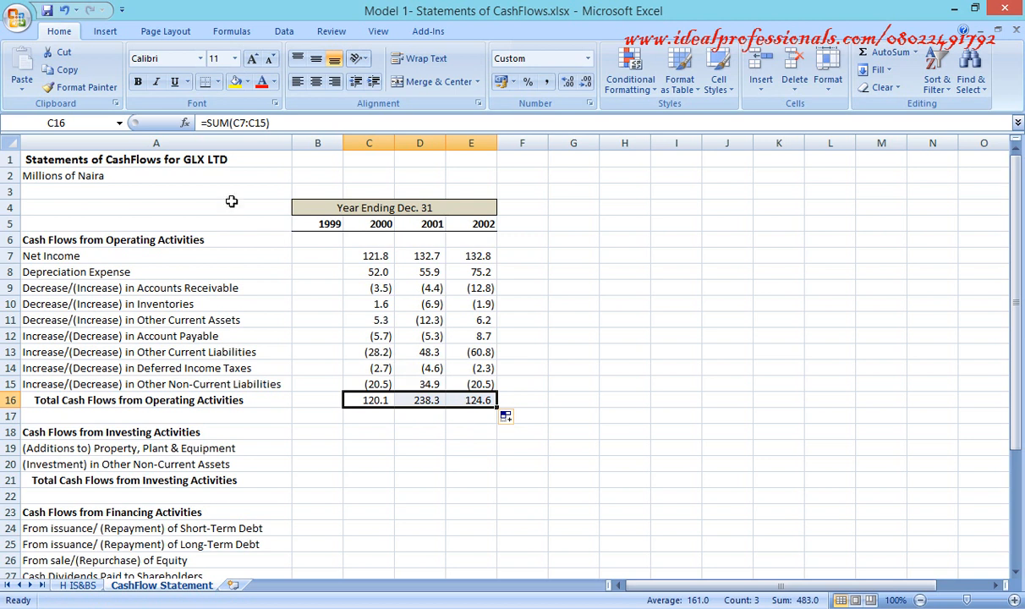
# - Make the operating cash flow totals in C16:E16 bold with font size 12
pyautogui.click(139, 84)
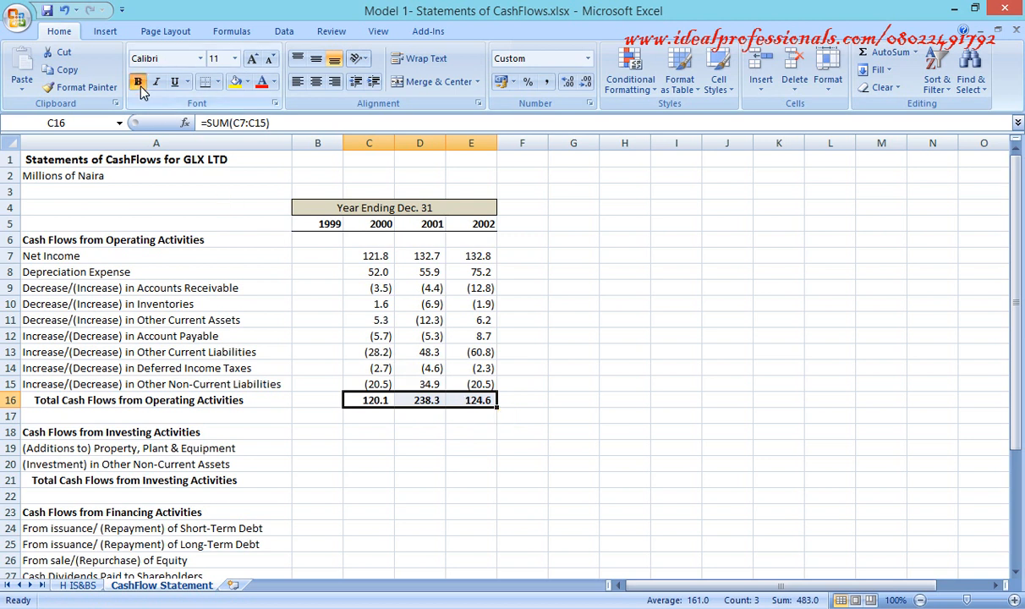
pyautogui.click(254, 59)
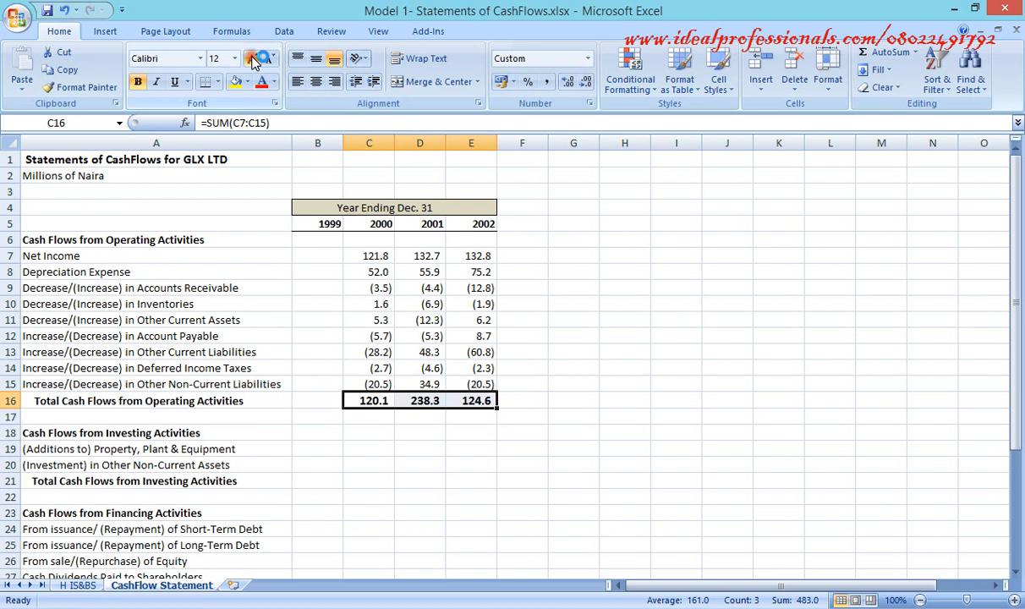
# - Enter ='H IS&BS'!B33-'H IS&BS'!C33 in C19 for additions to Property, Plant & Equipment and fill it across to 2002
pyautogui.click(359, 451)
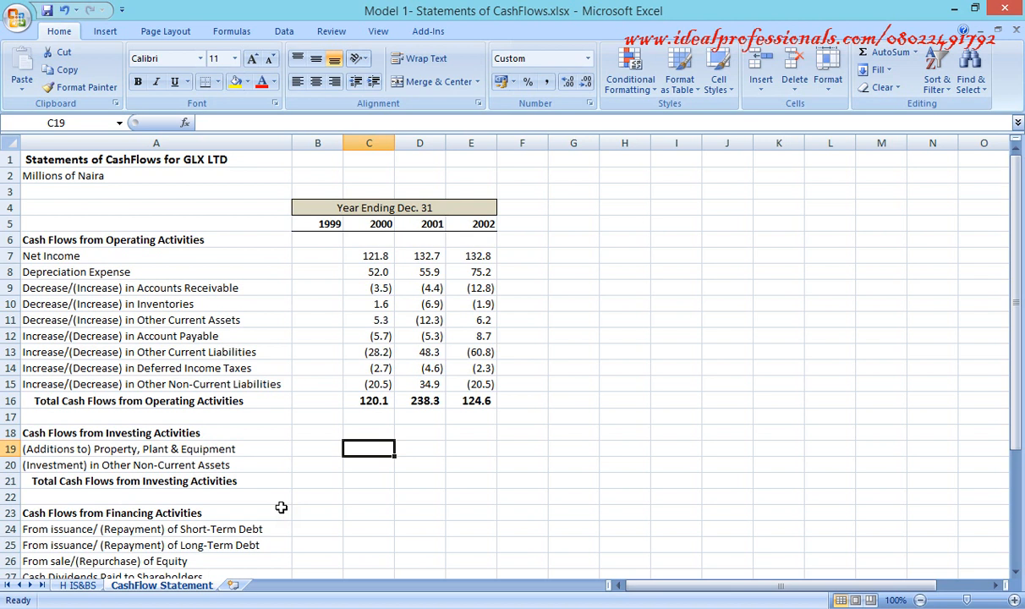
pyautogui.write('=')
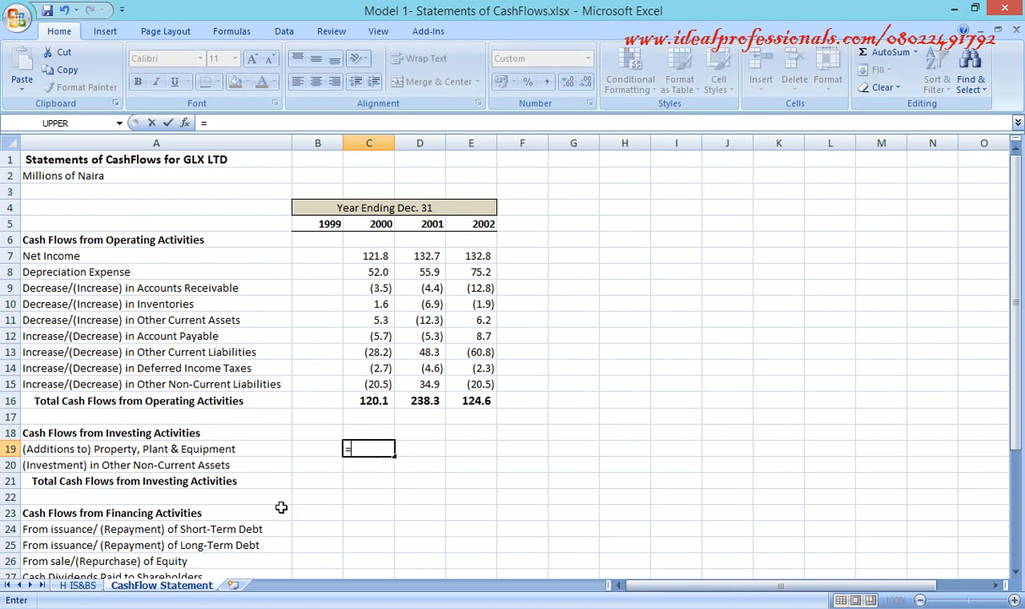
pyautogui.click(75, 585)
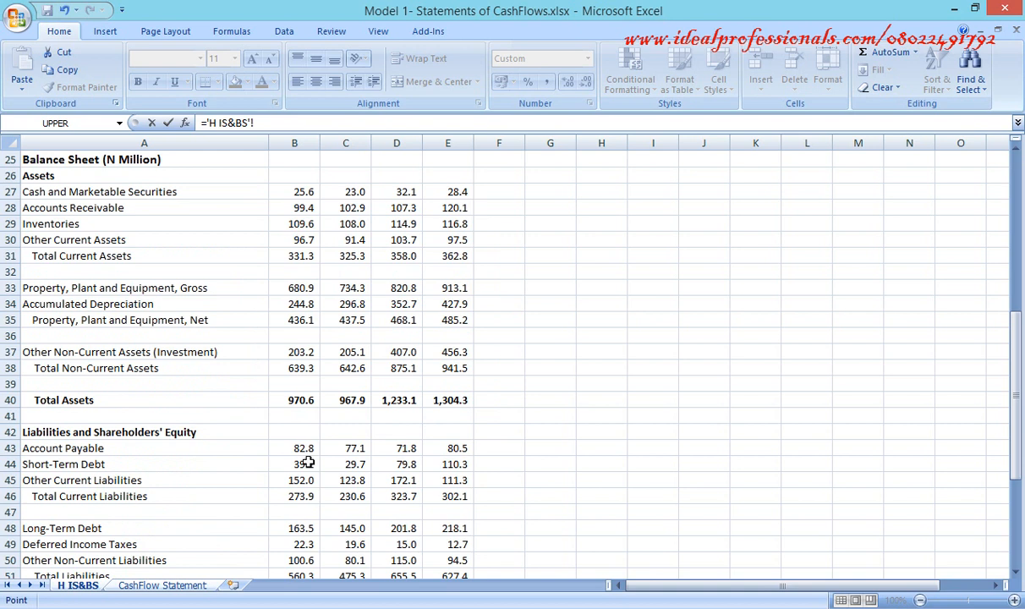
pyautogui.click(309, 289)
pyautogui.write('-')
pyautogui.click(347, 288)
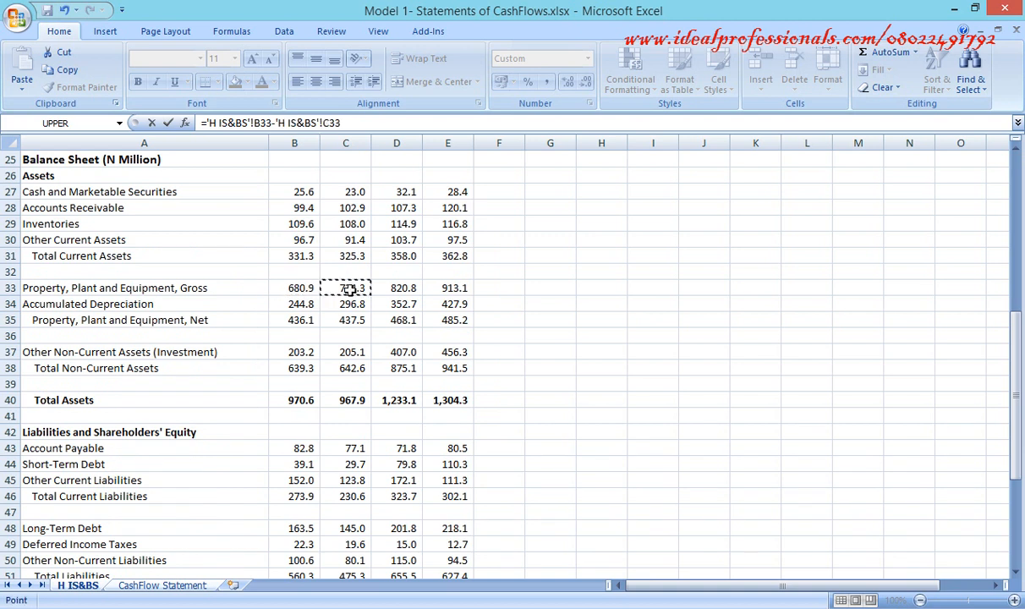
pyautogui.press('Return')
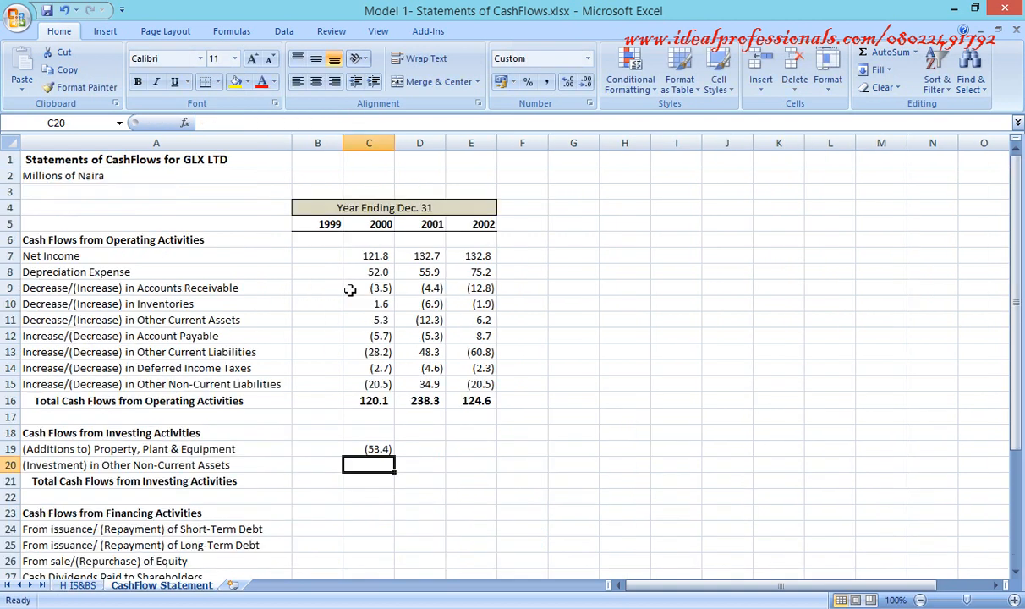
pyautogui.click(371, 448)
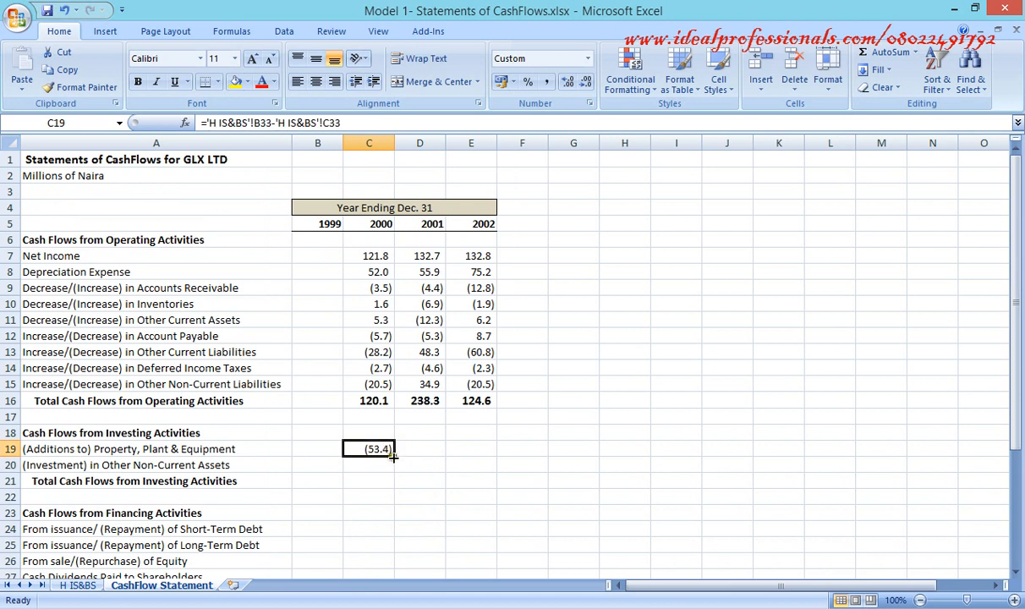
pyautogui.moveTo(395, 455); pyautogui.dragTo(495, 459)
# - Enter ='H IS&BS'!B37-'H IS&BS'!C37 in C20 for investment in Other Non-Current Assets and fill it across to 2002
pyautogui.click(363, 464)
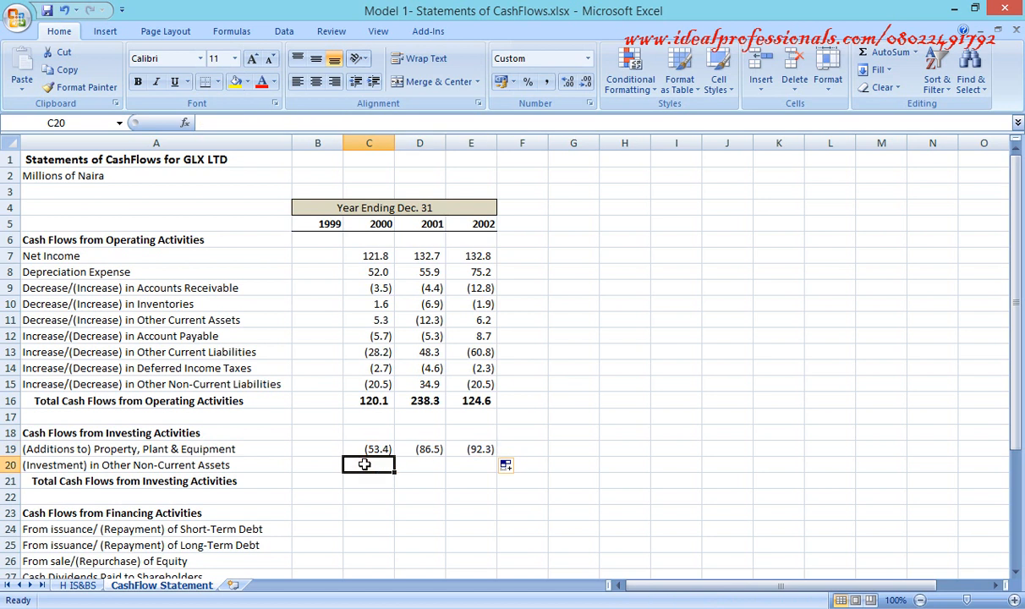
pyautogui.write('=')
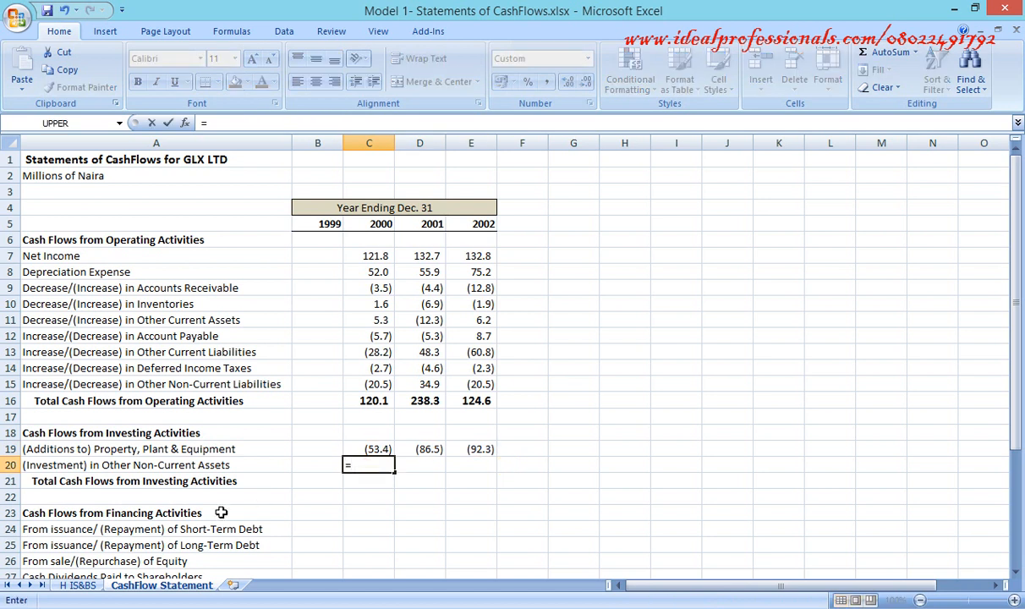
pyautogui.click(77, 585)
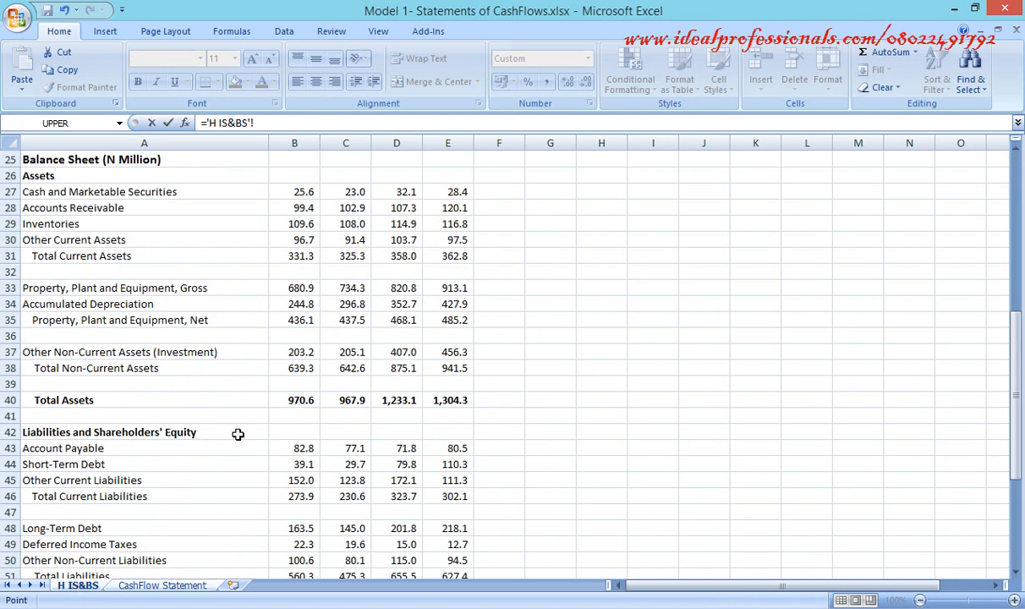
pyautogui.click(306, 352)
pyautogui.write('-')
pyautogui.click(335, 353)
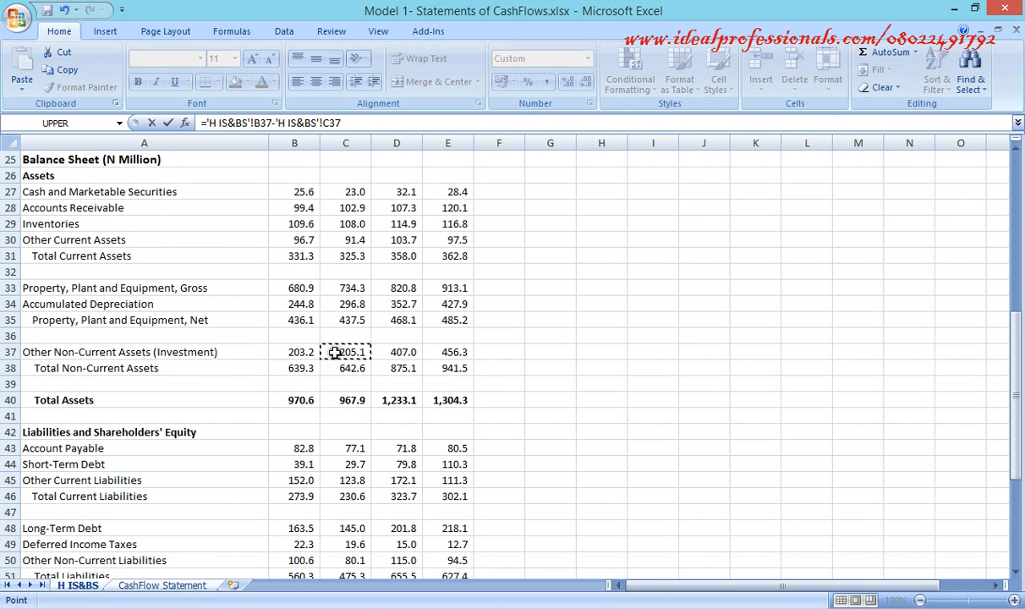
pyautogui.press('Return')
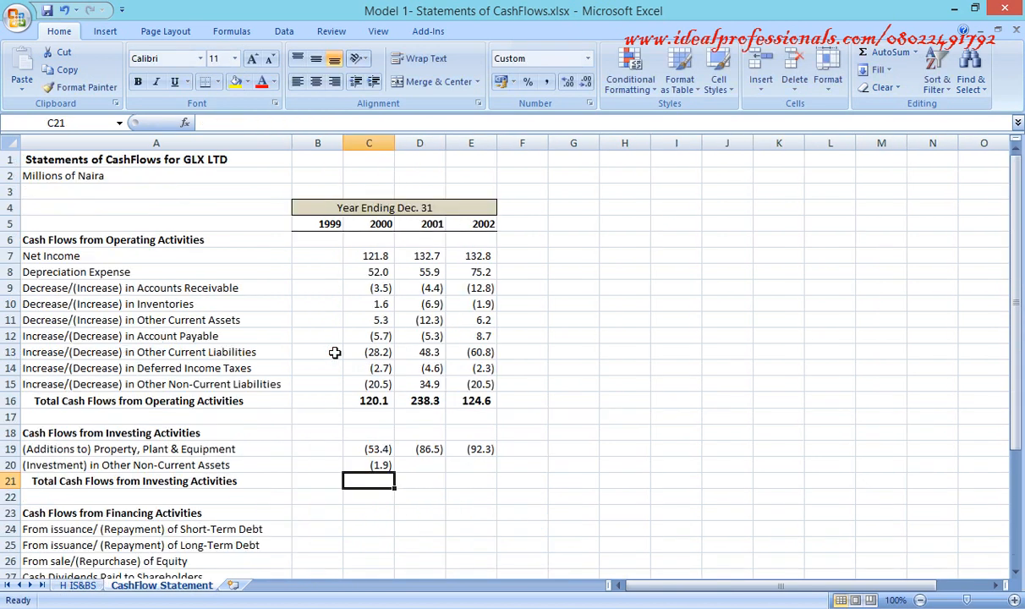
pyautogui.click(383, 466)
pyautogui.moveTo(393, 471); pyautogui.dragTo(480, 474)
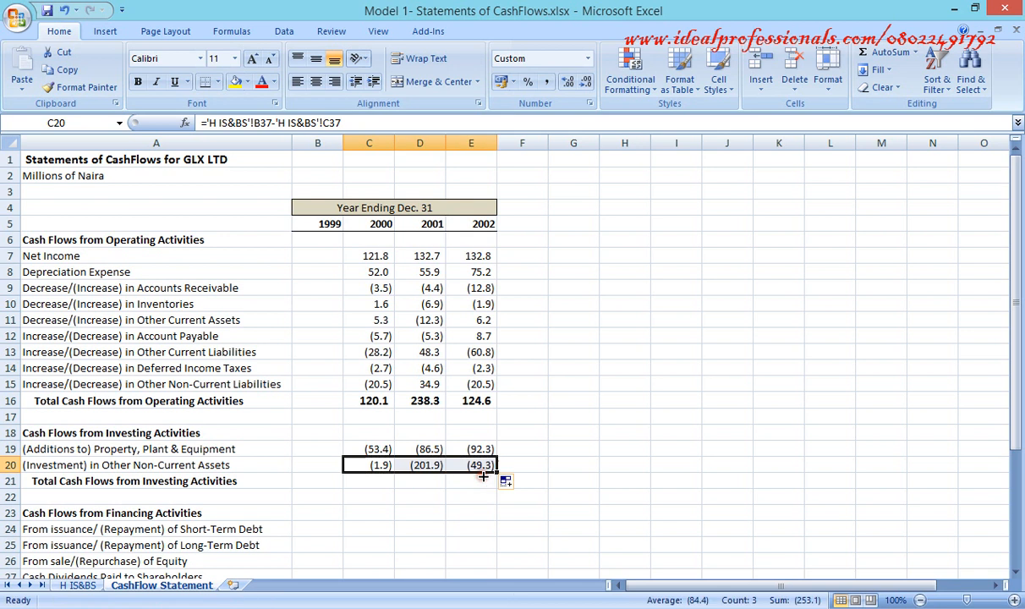
# - Total the investing cash flows in C21 with =SUM(C19:C20) across to 2002 and format the totals bold at font size 12
pyautogui.click(368, 484)
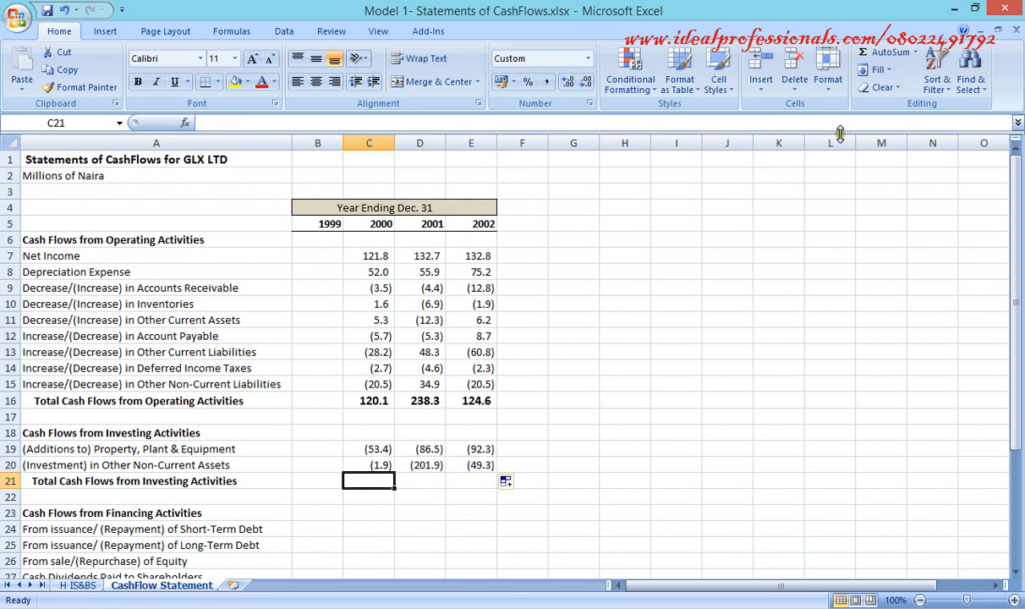
pyautogui.click(873, 53)
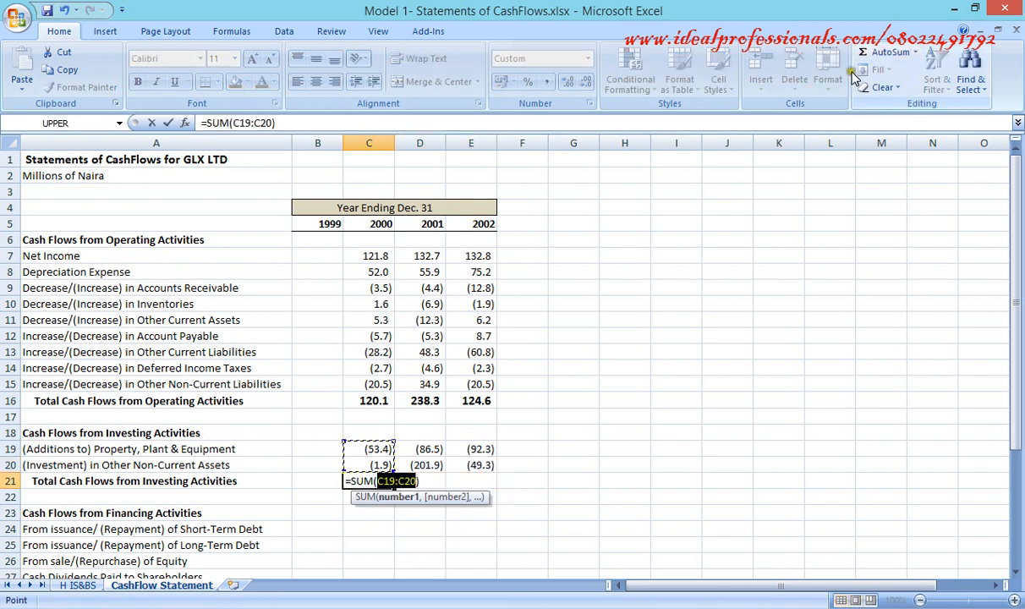
pyautogui.press('Return')
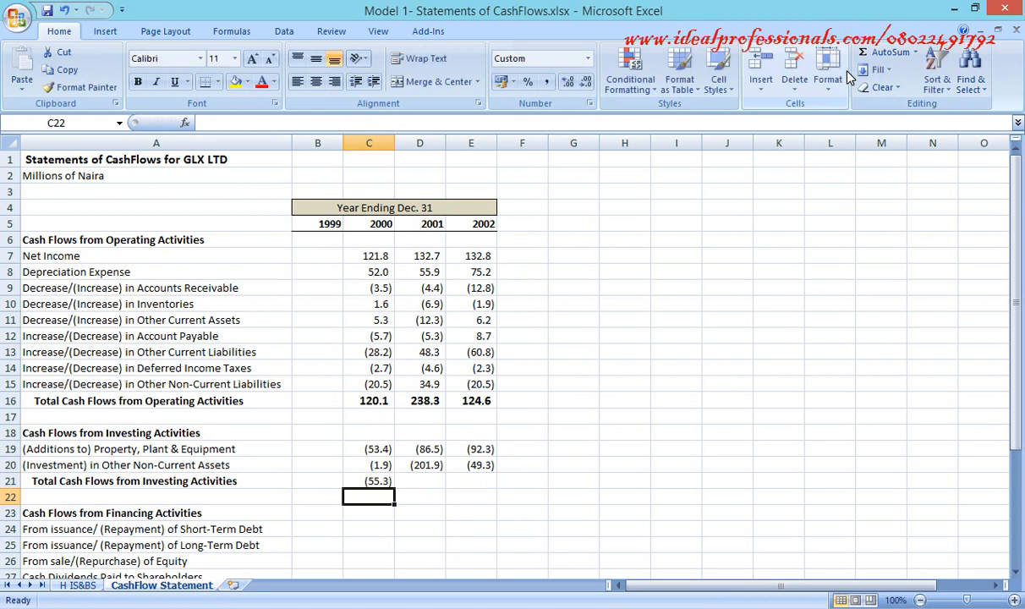
pyautogui.click(374, 481)
pyautogui.moveTo(394, 488); pyautogui.dragTo(479, 483)
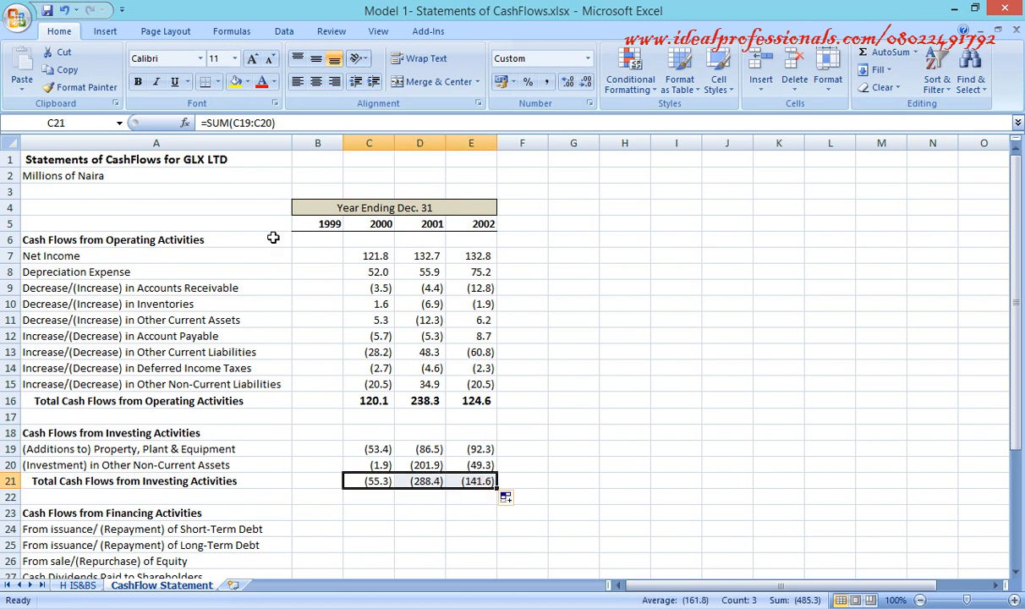
pyautogui.click(140, 82)
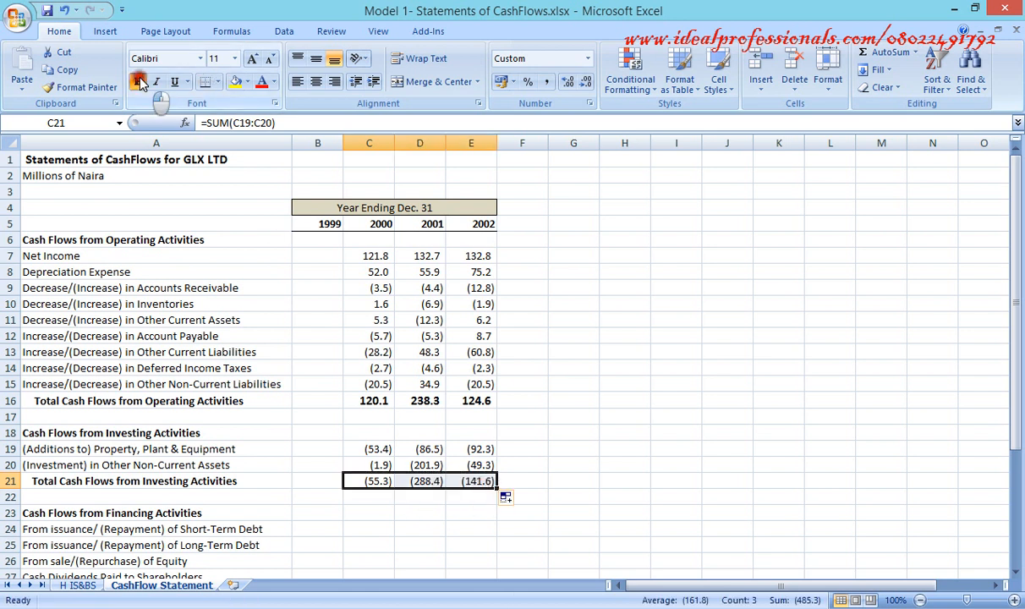
pyautogui.click(251, 61)
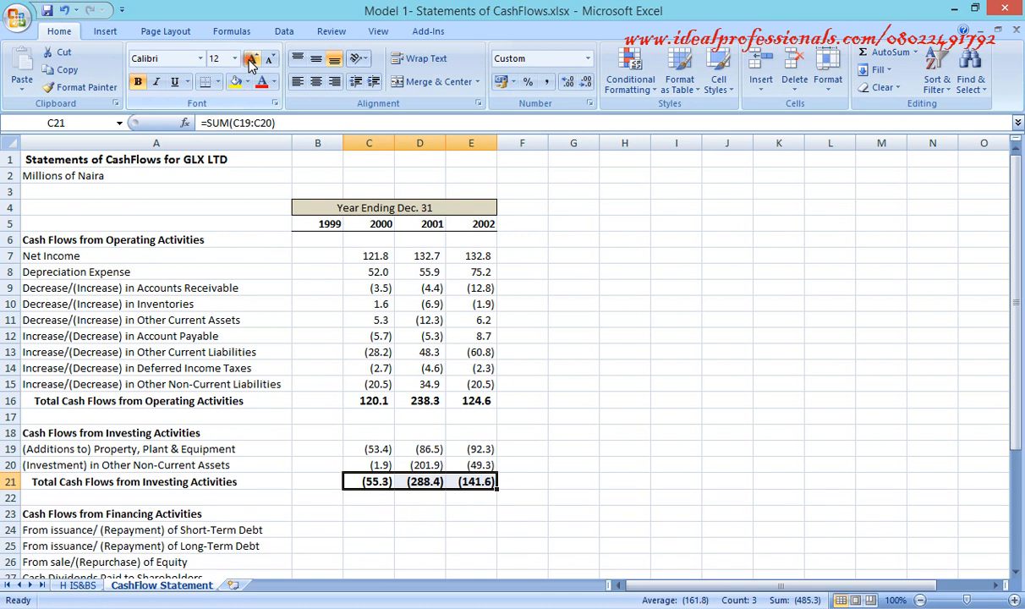
# - Enter ='H IS&BS'!C44-'H IS&BS'!B44 in C24 for issuance or repayment of Short-Term Debt and fill it across to 2002
pyautogui.click(373, 530)
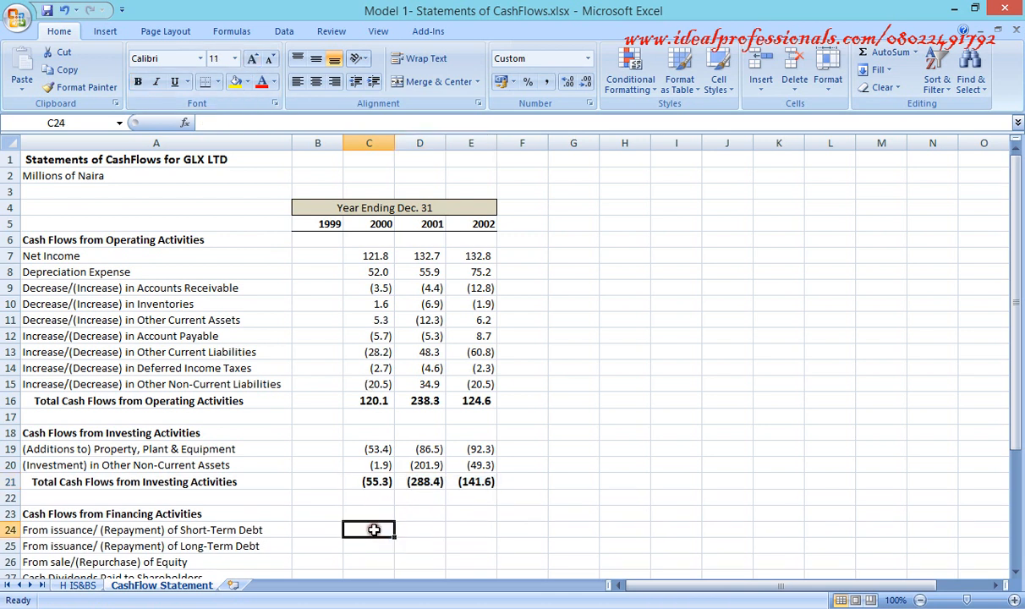
pyautogui.click(1018, 573)
pyautogui.click(1017, 574)
pyautogui.click(1018, 573)
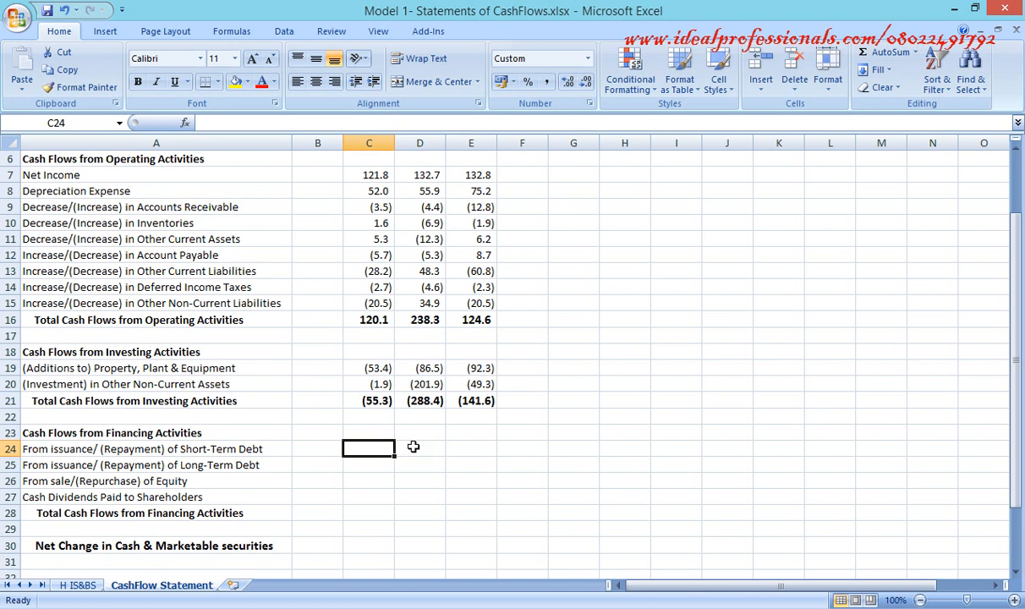
pyautogui.write('=')
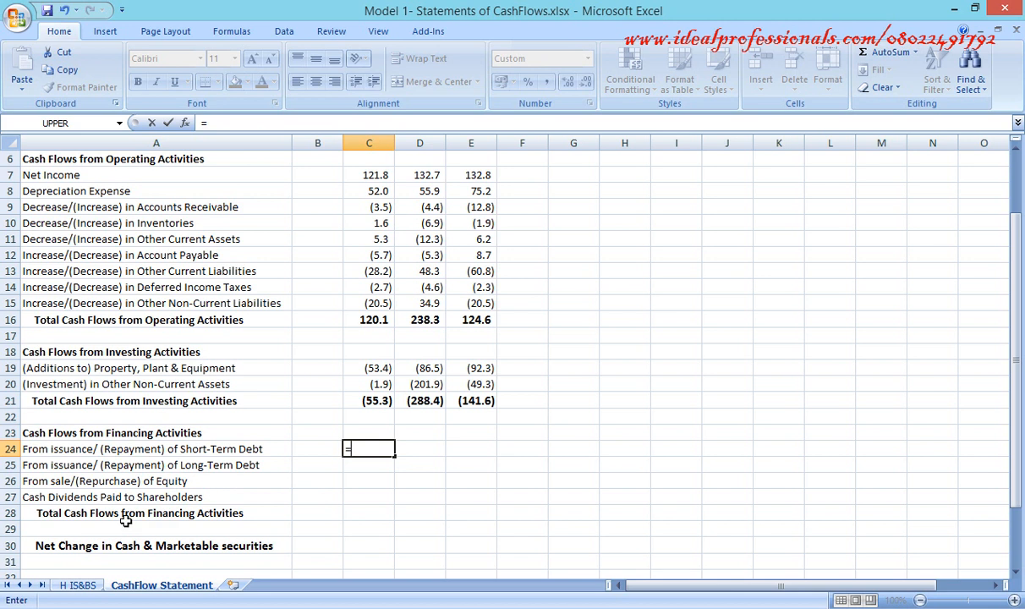
pyautogui.click(74, 586)
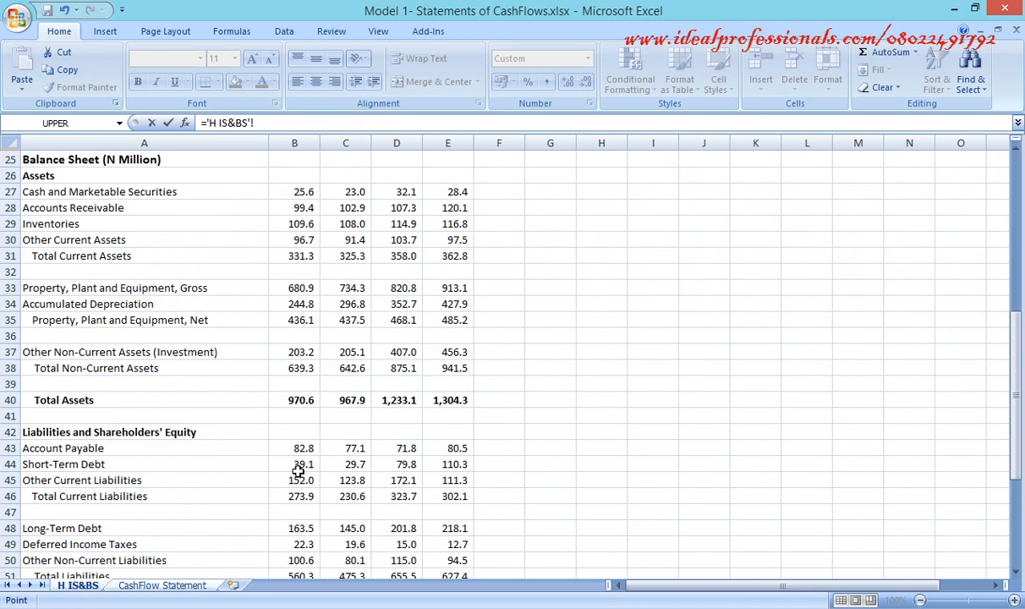
pyautogui.click(361, 464)
pyautogui.write('-')
pyautogui.click(303, 464)
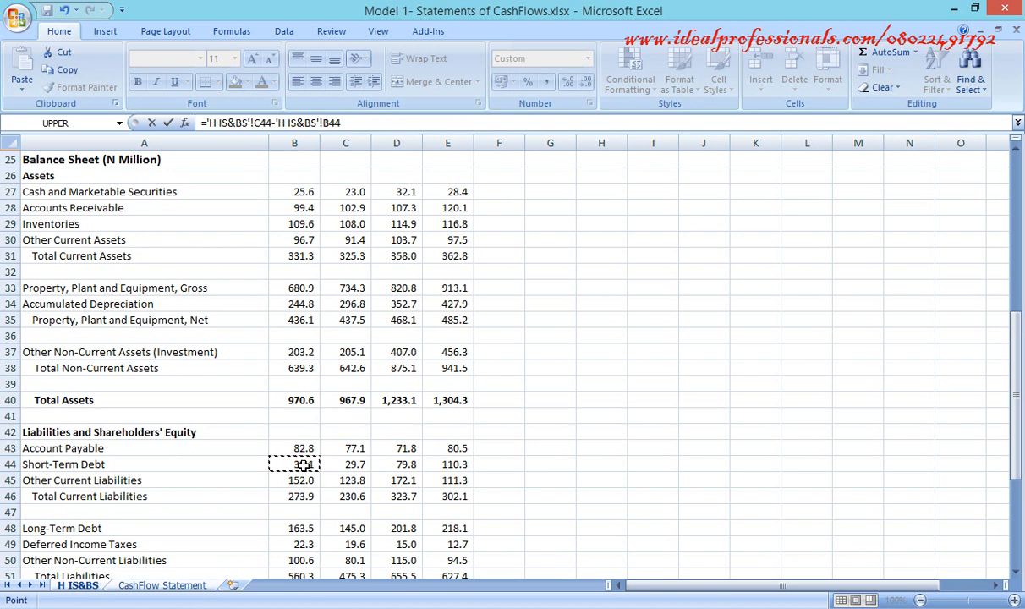
pyautogui.press('Return')
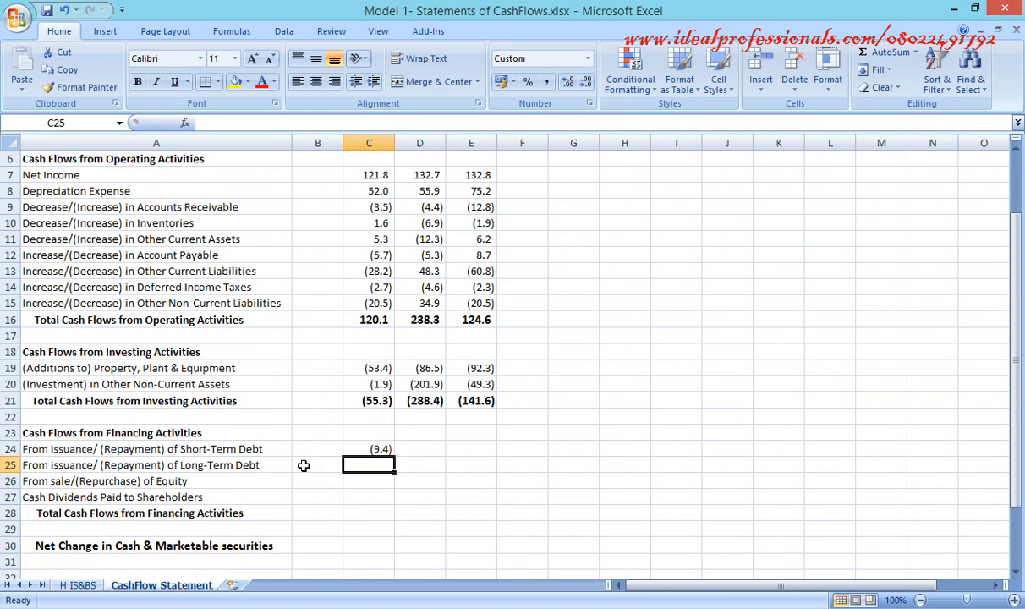
pyautogui.click(384, 449)
pyautogui.moveTo(393, 454); pyautogui.dragTo(478, 463)
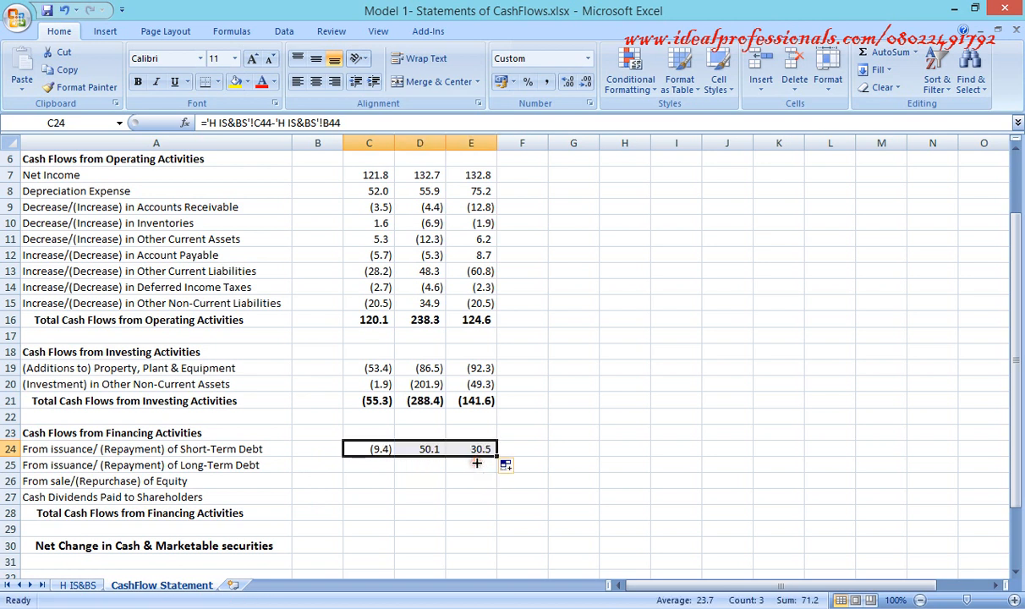
# - Enter ='H IS&BS'!C48-'H IS&BS'!B48 in C25 for issuance or repayment of Long-Term Debt and fill it across to 2002
pyautogui.click(365, 468)
pyautogui.write("='H IS&BS'!")
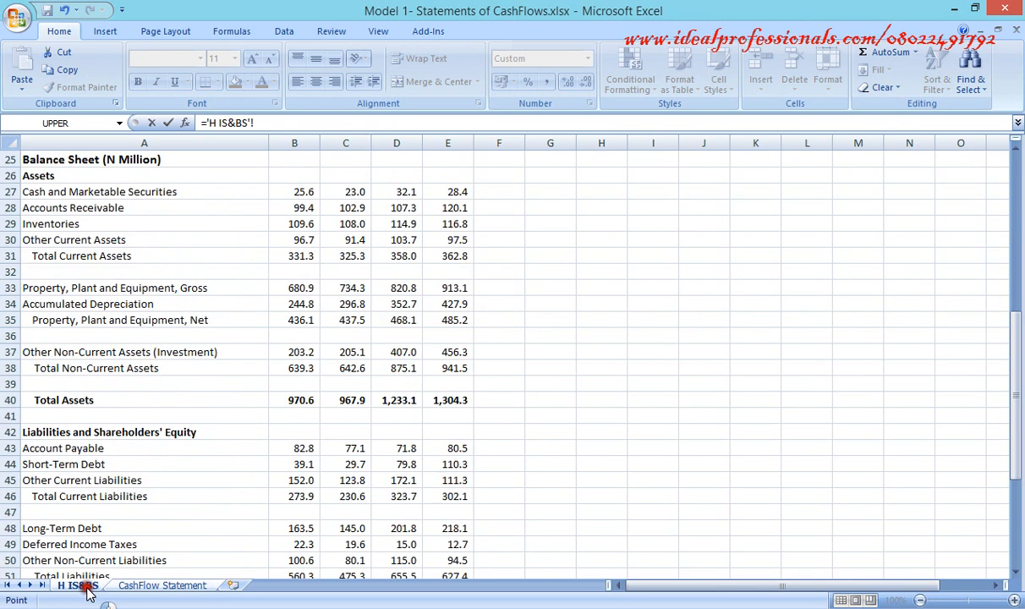
pyautogui.click(83, 585)
pyautogui.click(349, 530)
pyautogui.write('-')
pyautogui.click(306, 529)
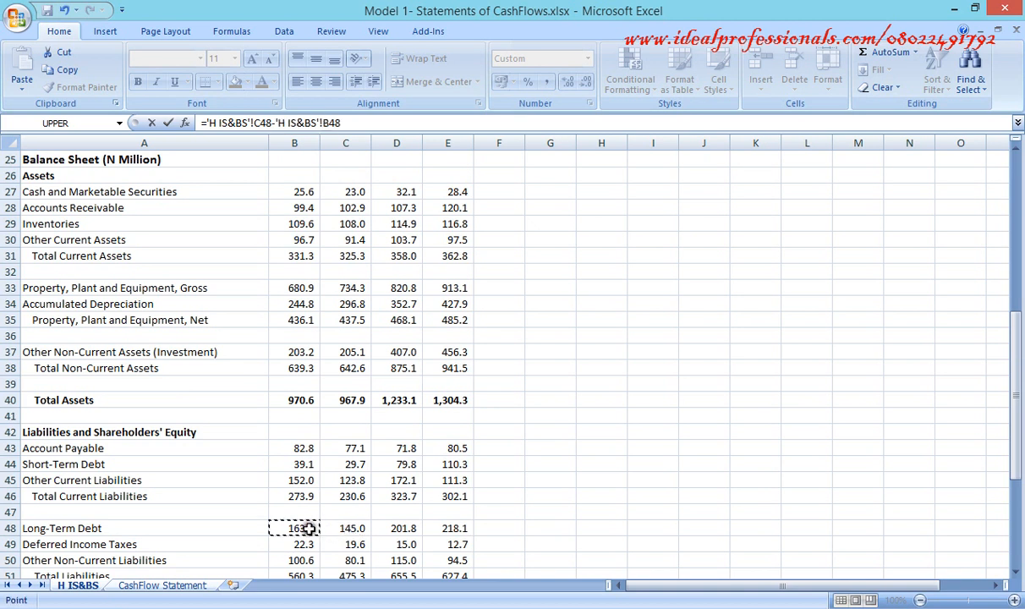
pyautogui.press('Return')
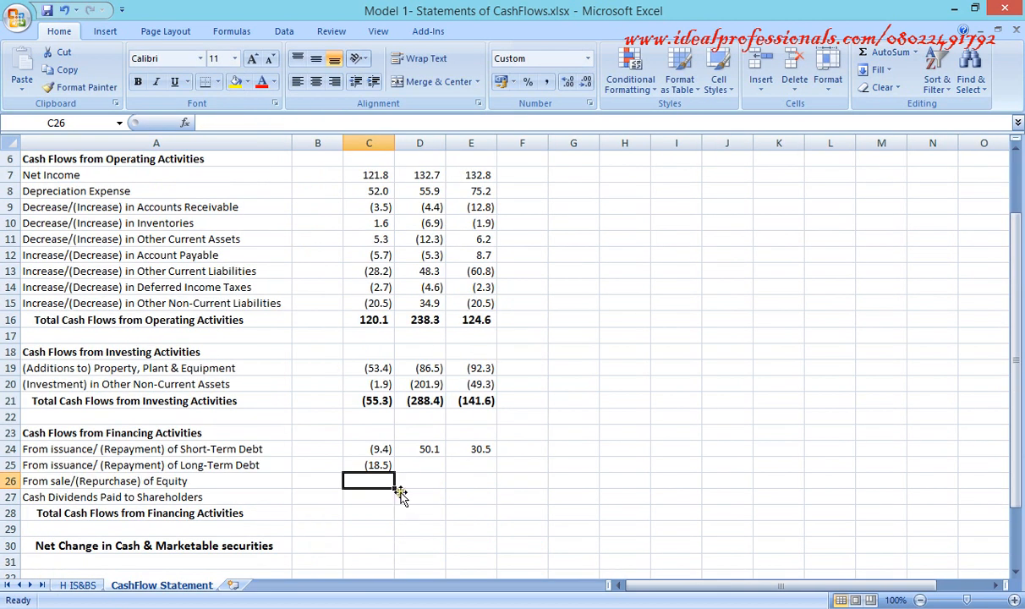
pyautogui.click(378, 465)
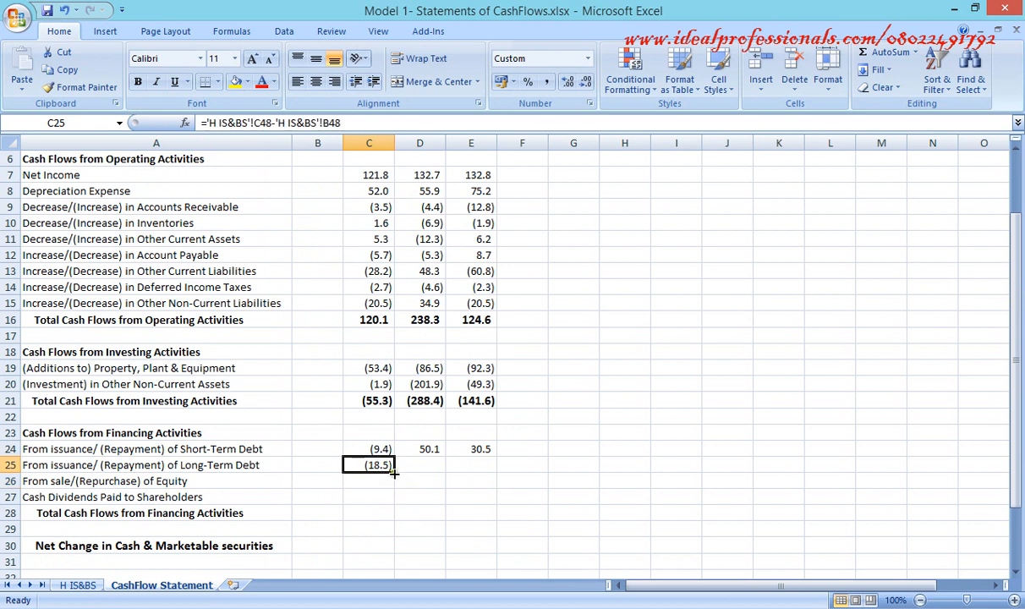
pyautogui.moveTo(394, 473); pyautogui.dragTo(486, 478)
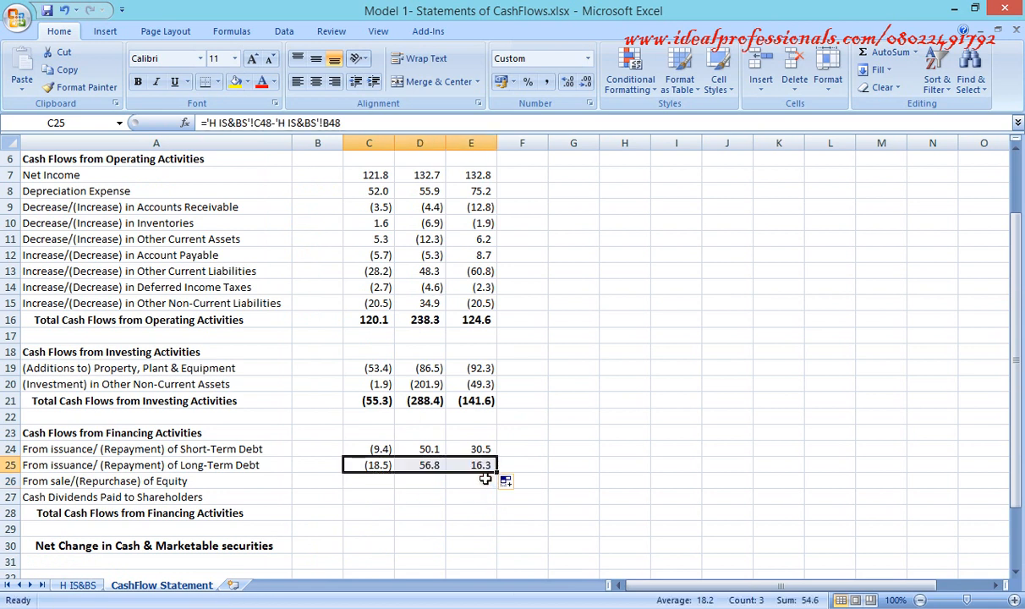
# - Enter ='H IS&BS'!C53-'H IS&BS'!B53 in C26 for sale or repurchase of Equity and fill it across to 2002
pyautogui.click(379, 481)
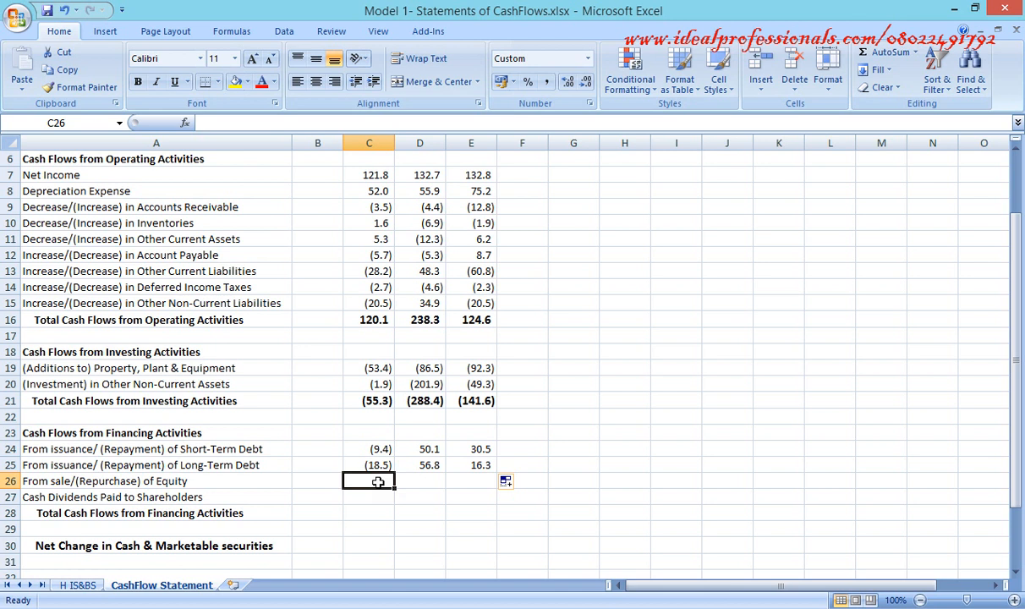
pyautogui.click(81, 585)
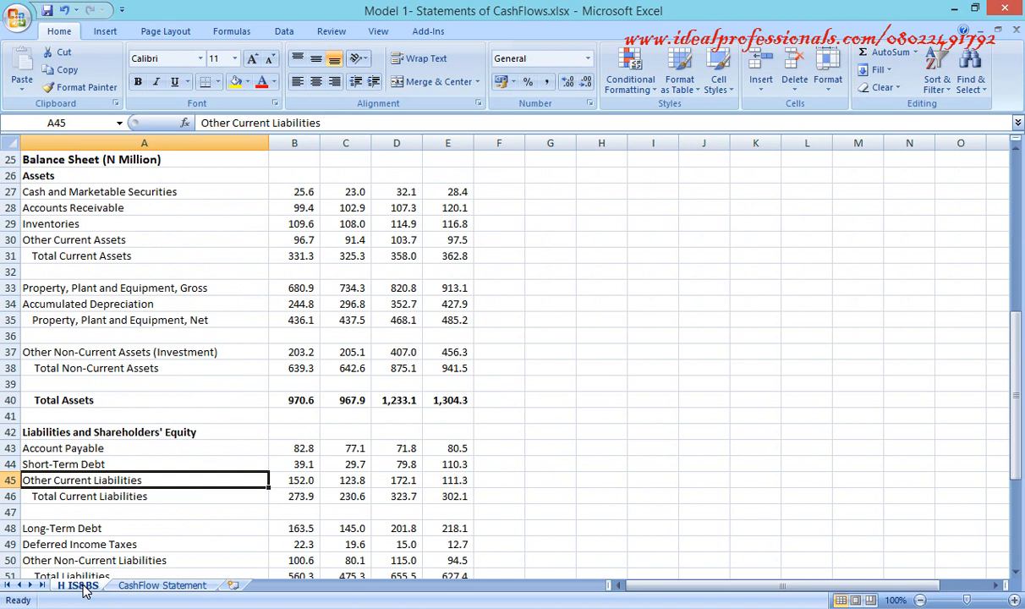
pyautogui.click(1018, 573)
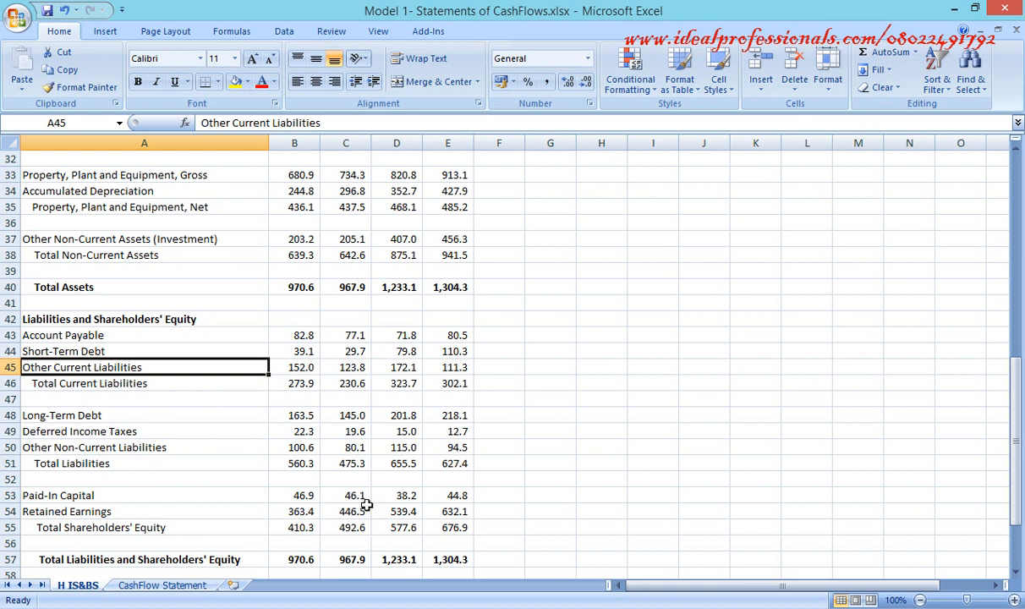
pyautogui.click(358, 497)
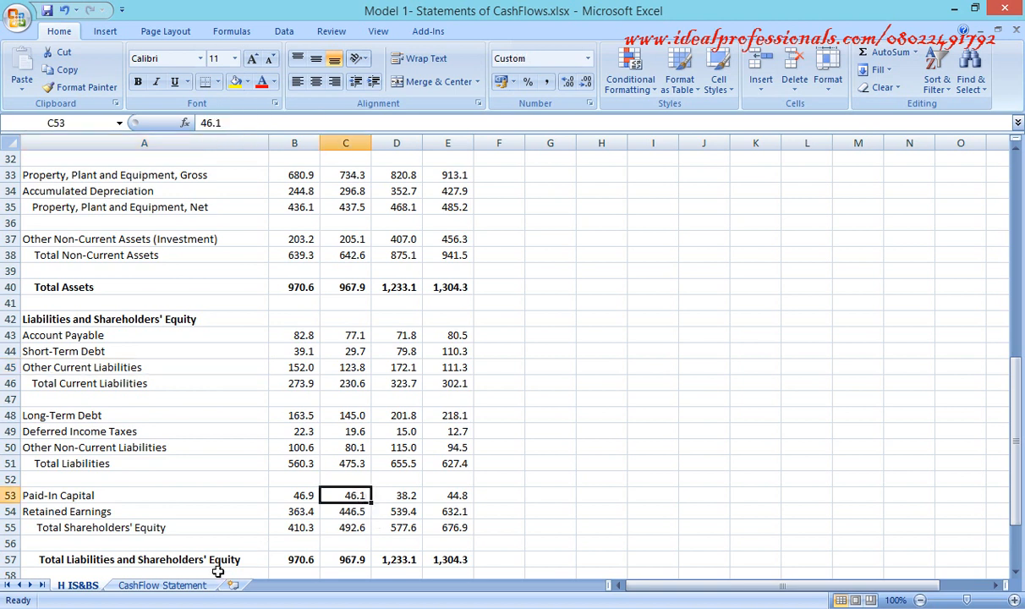
pyautogui.click(191, 586)
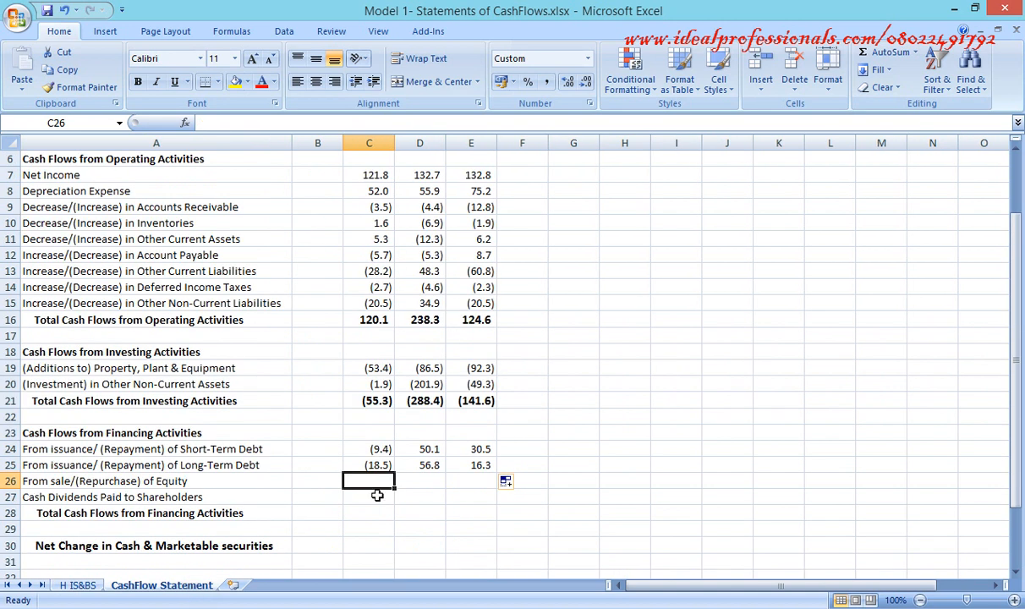
pyautogui.write('=')
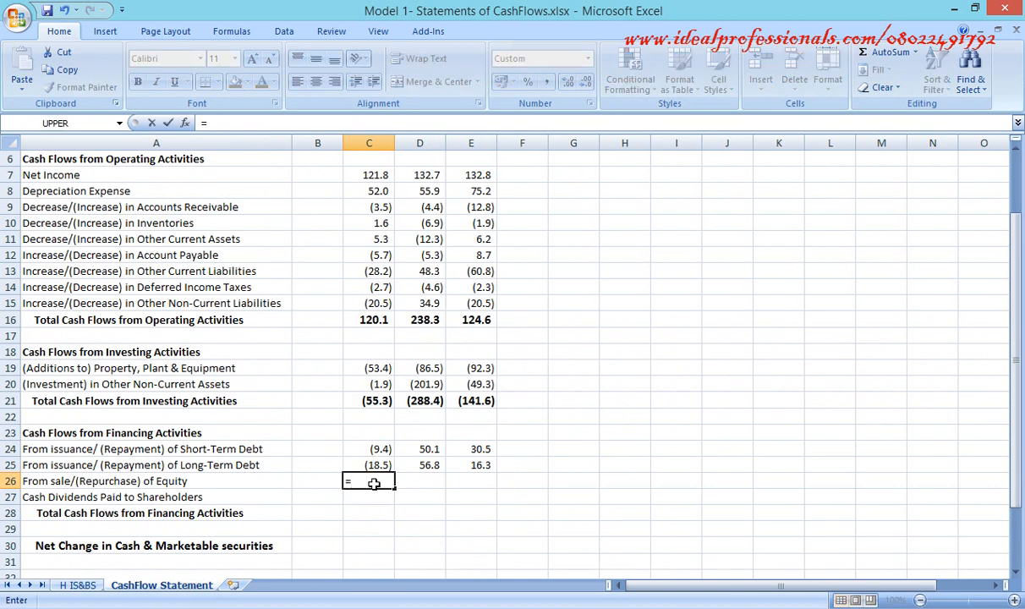
pyautogui.click(77, 586)
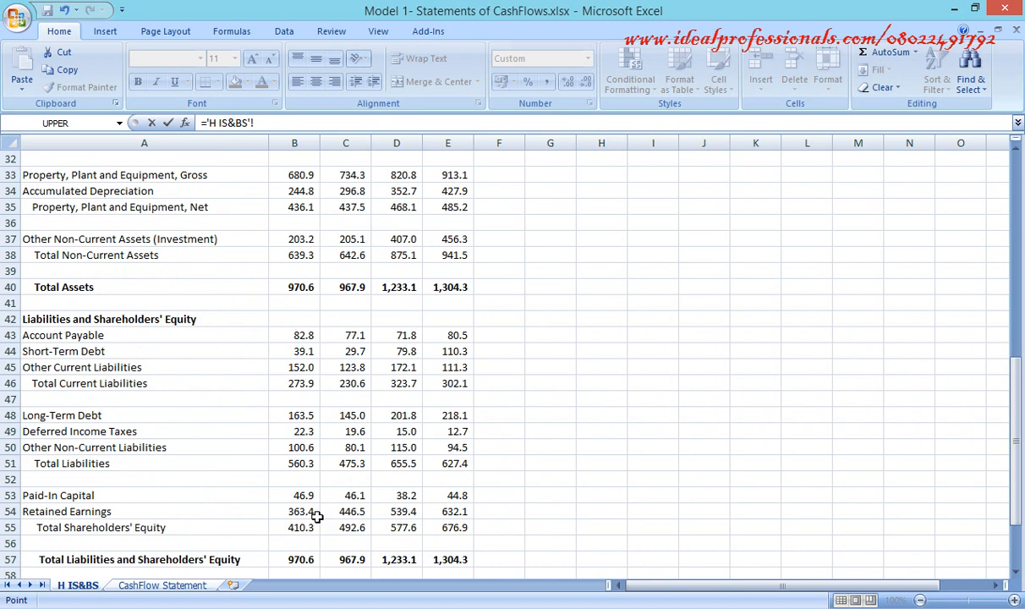
pyautogui.click(345, 495)
pyautogui.write('-')
pyautogui.click(307, 496)
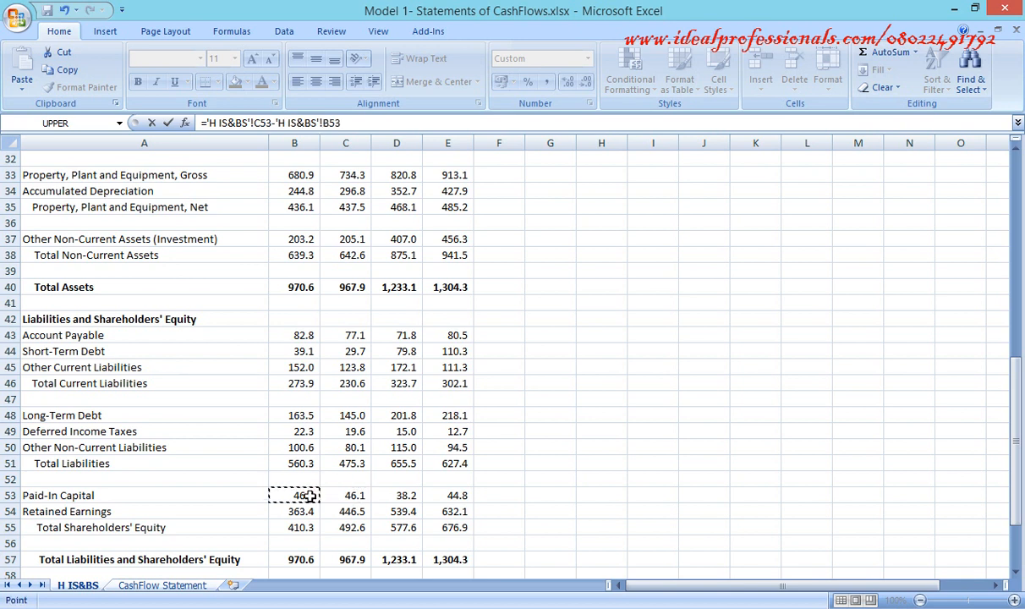
pyautogui.press('Return')
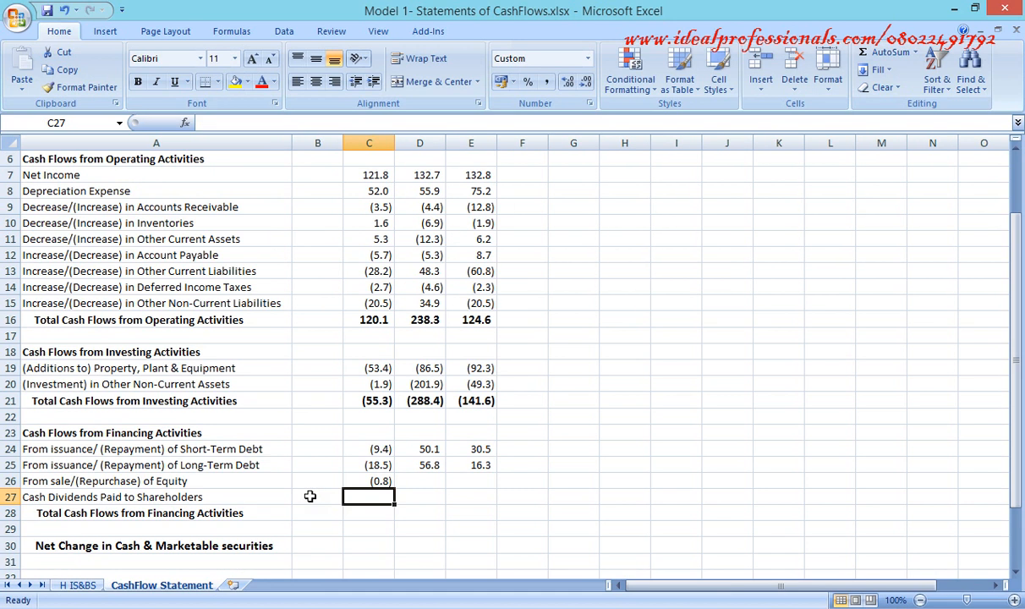
pyautogui.click(384, 481)
pyautogui.moveTo(393, 485); pyautogui.dragTo(486, 483)
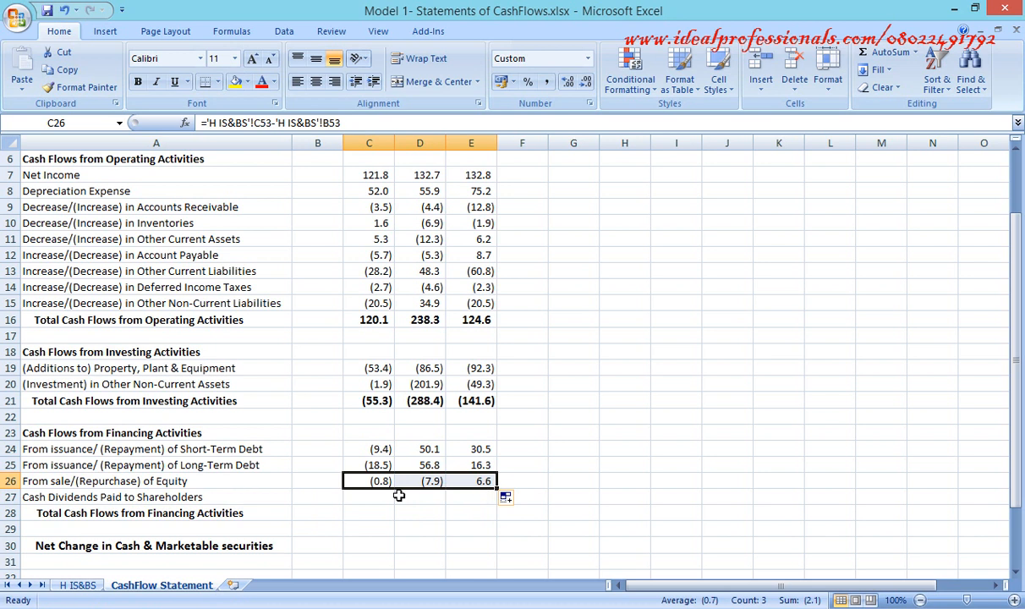
# - Link Cash Dividends Paid to Shareholders for 2000 in C27 to the income statement's dividends with ='H IS&BS'!C22
pyautogui.click(373, 497)
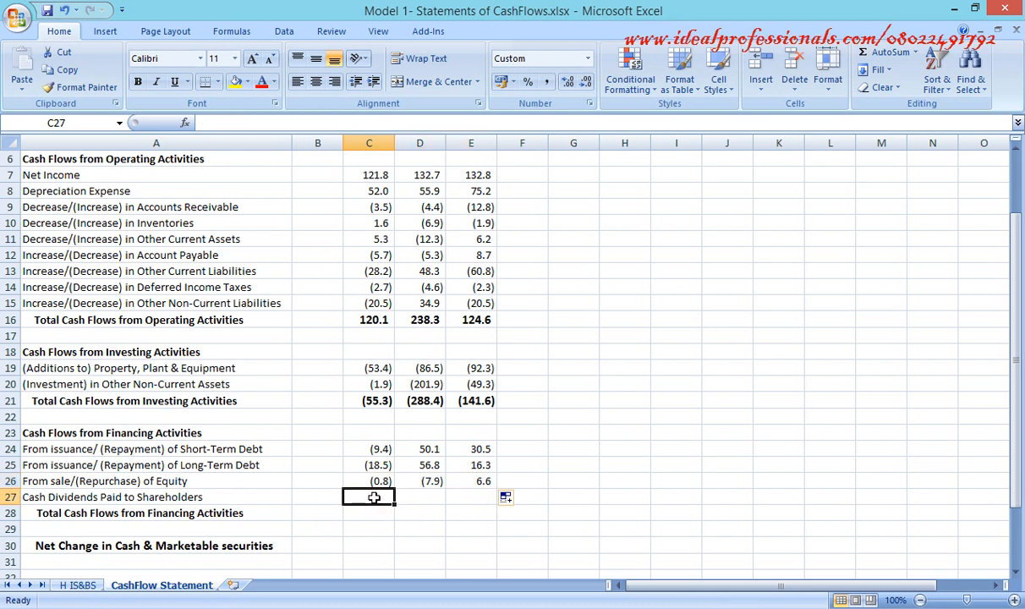
pyautogui.click(79, 585)
pyautogui.moveTo(1019, 416); pyautogui.dragTo(1018, 313)
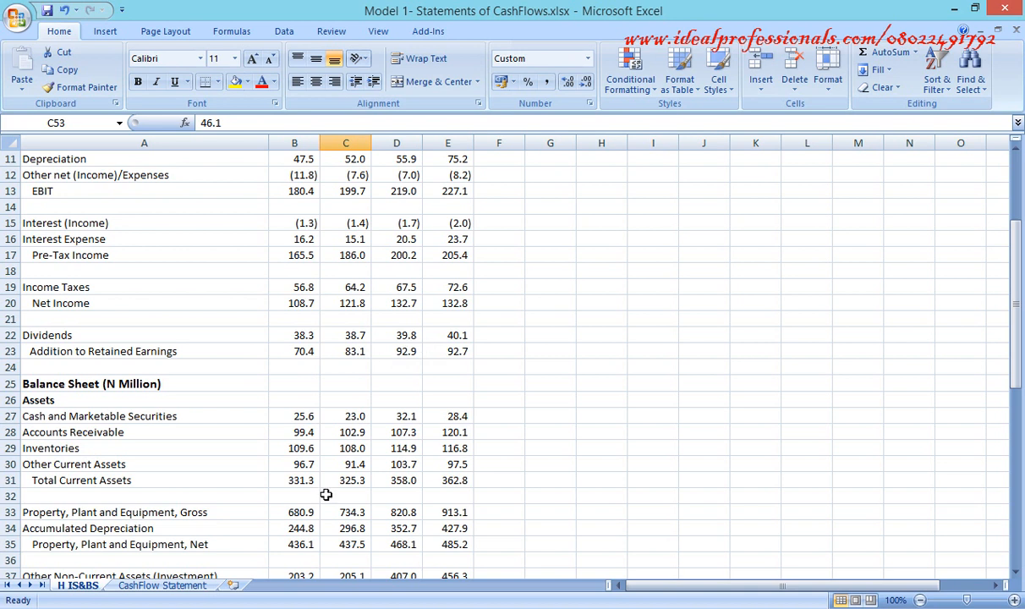
pyautogui.click(162, 584)
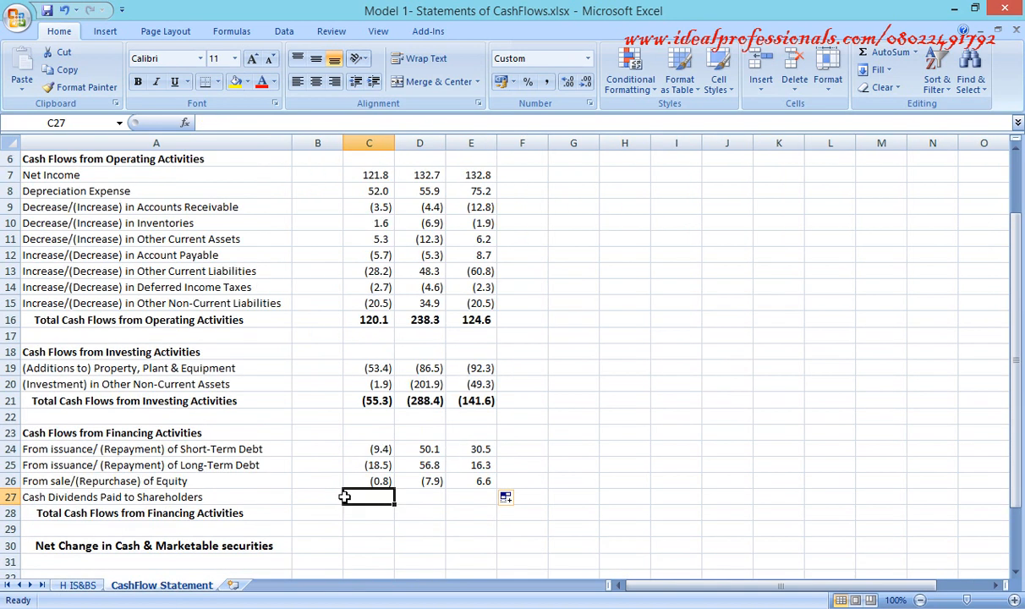
pyautogui.write('=')
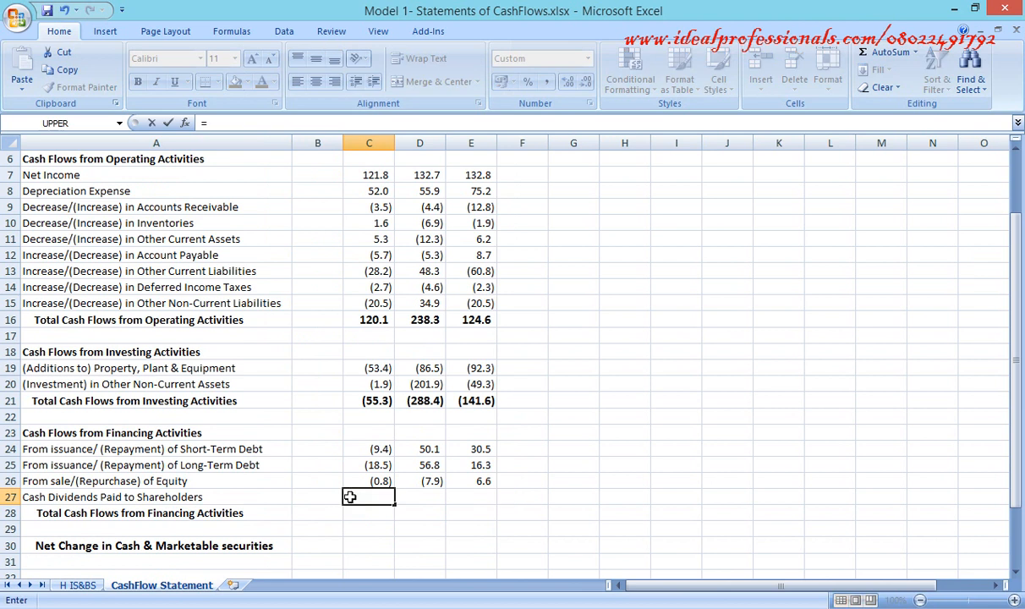
pyautogui.click(83, 585)
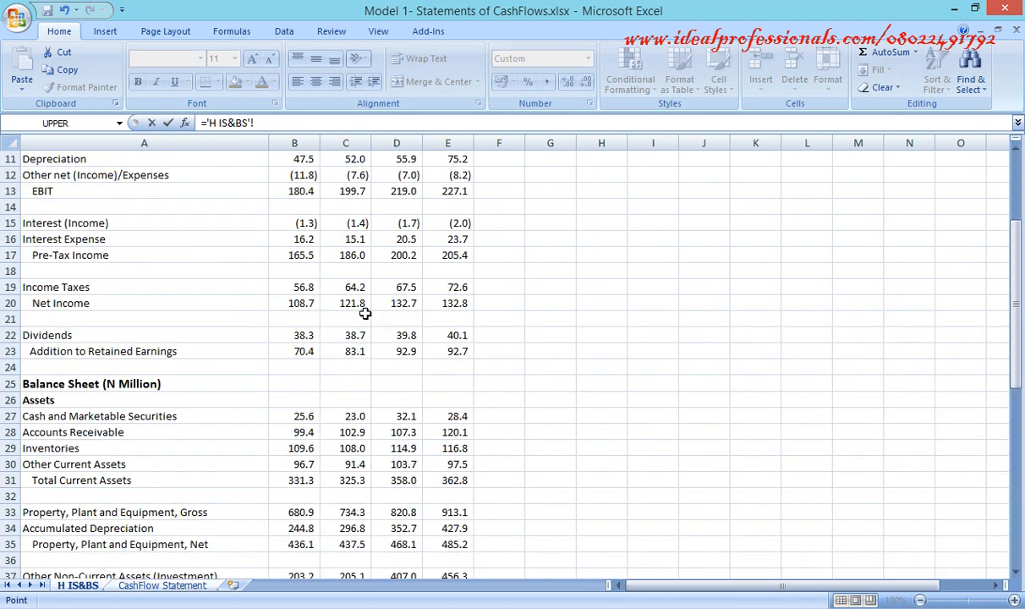
pyautogui.click(361, 336)
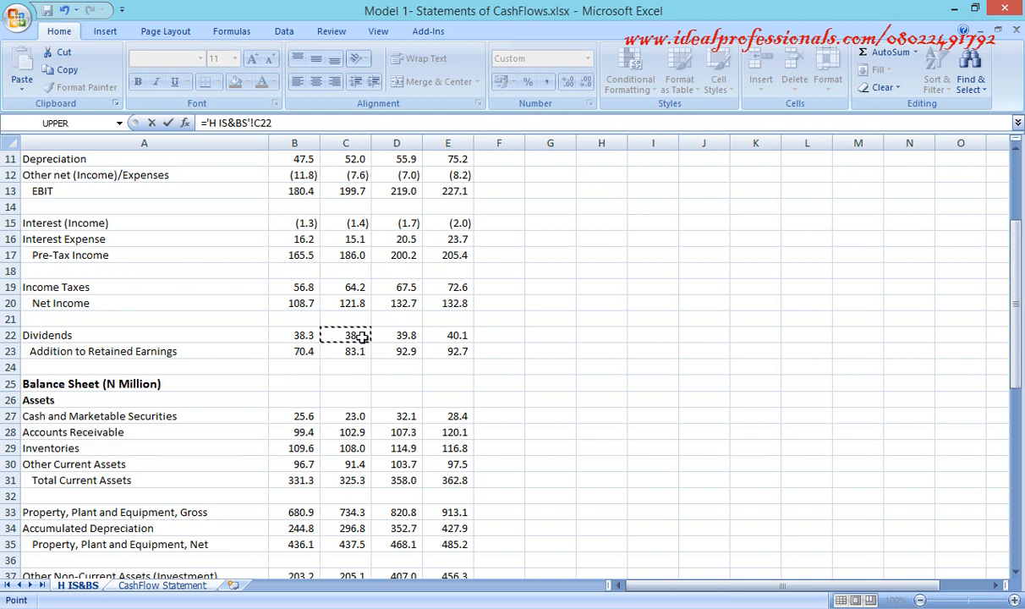
pyautogui.press('Return')
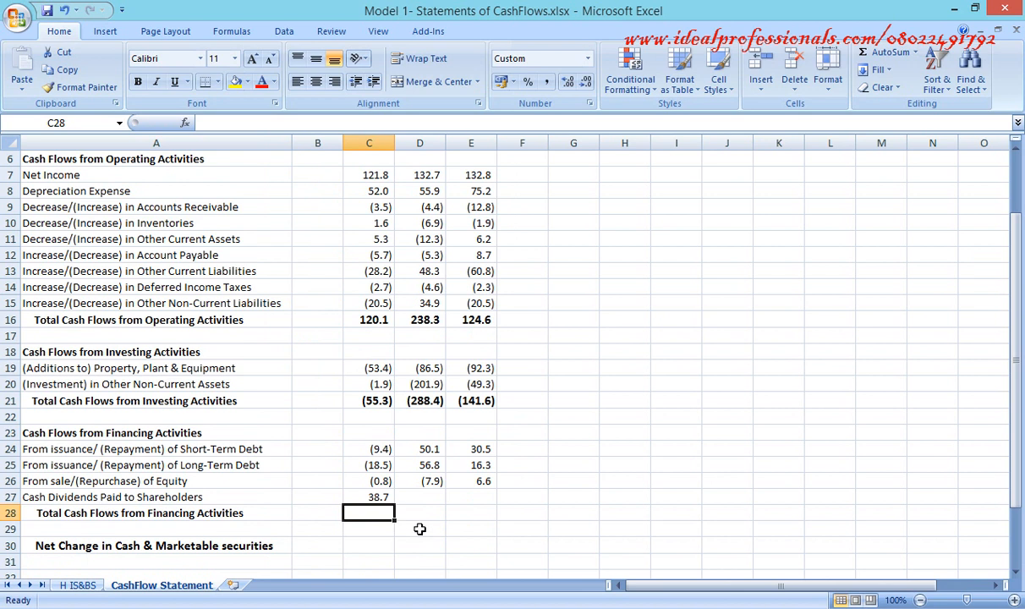
# - Negate Cash Dividends Paid to Shareholders in C27 with =-'H IS&BS'!C22 and fill it across to 2002
pyautogui.click(387, 497)
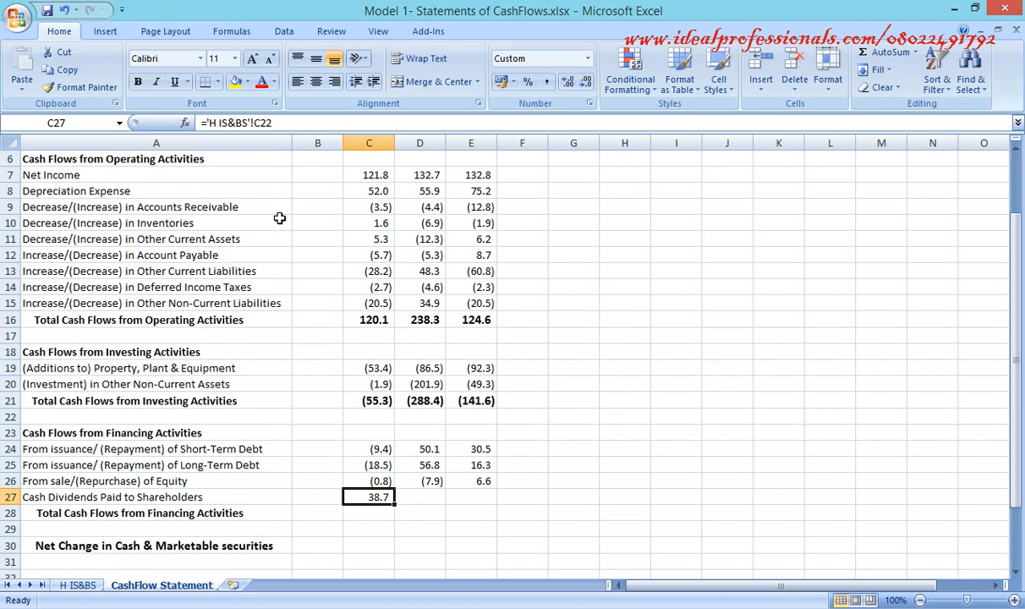
pyautogui.click(205, 123)
pyautogui.write('-')
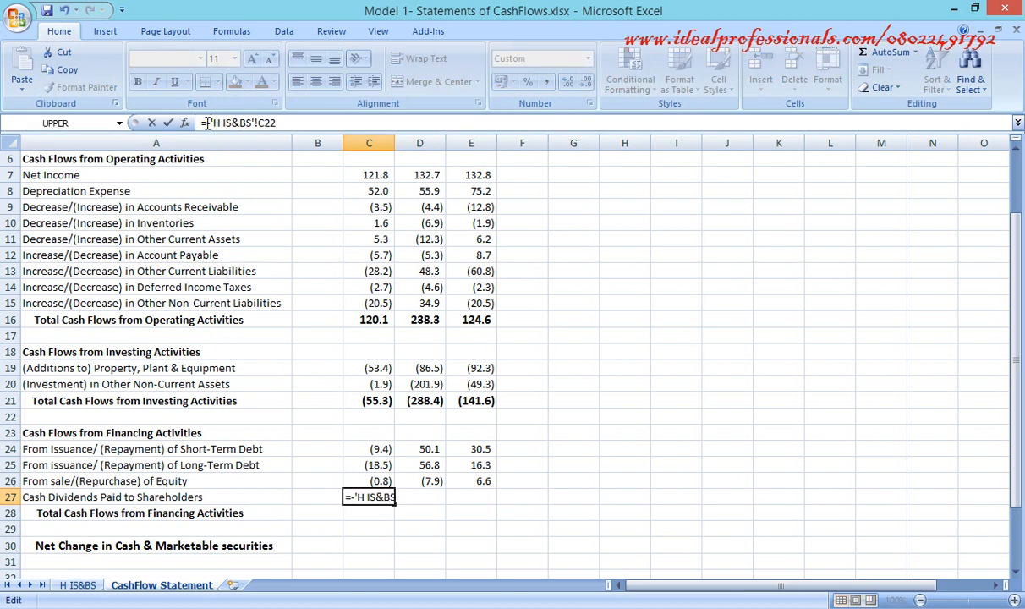
pyautogui.press('Return')
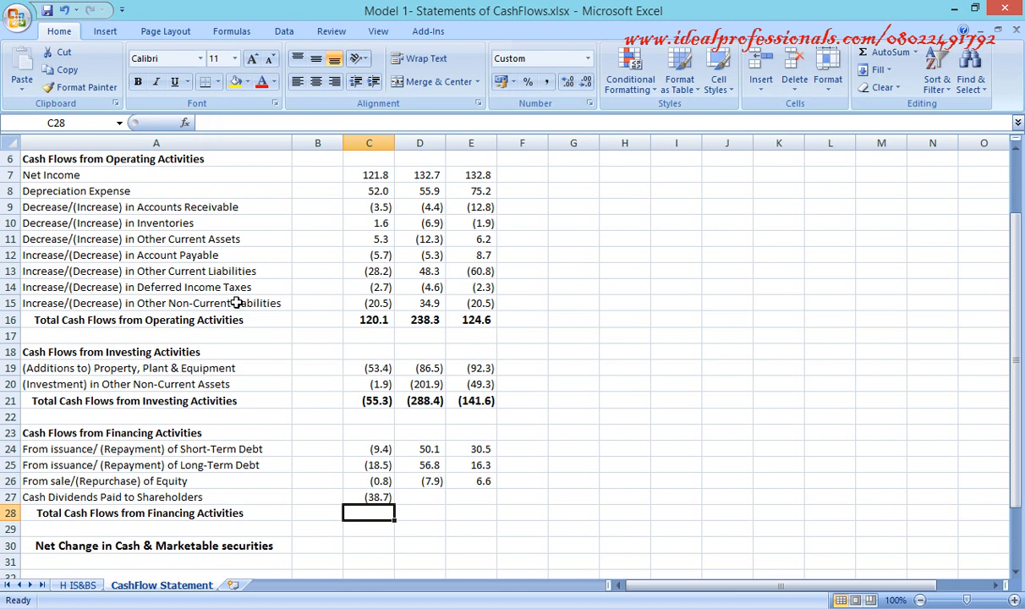
pyautogui.click(372, 497)
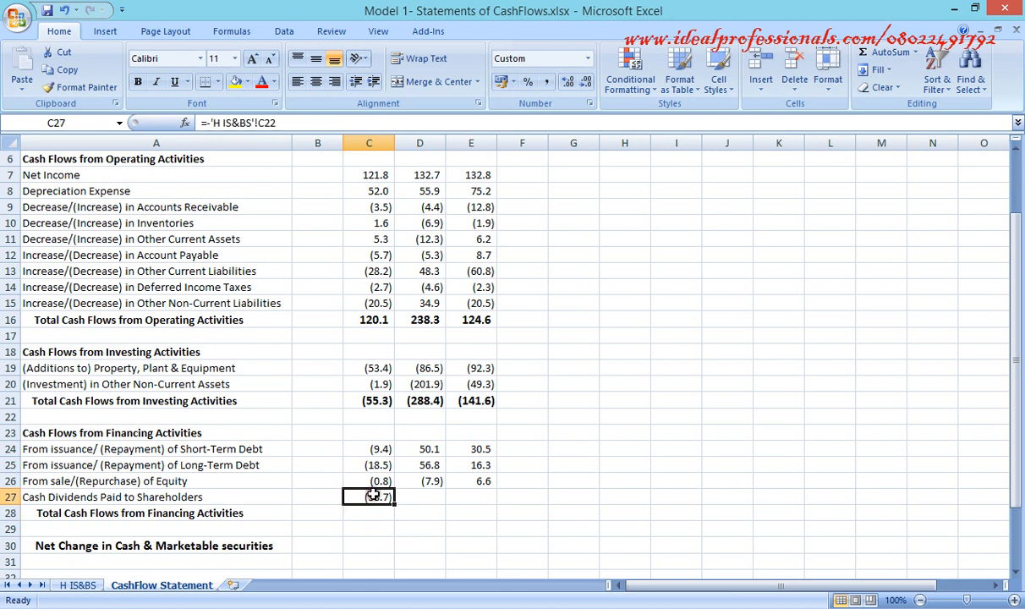
pyautogui.moveTo(394, 502); pyautogui.dragTo(486, 502)
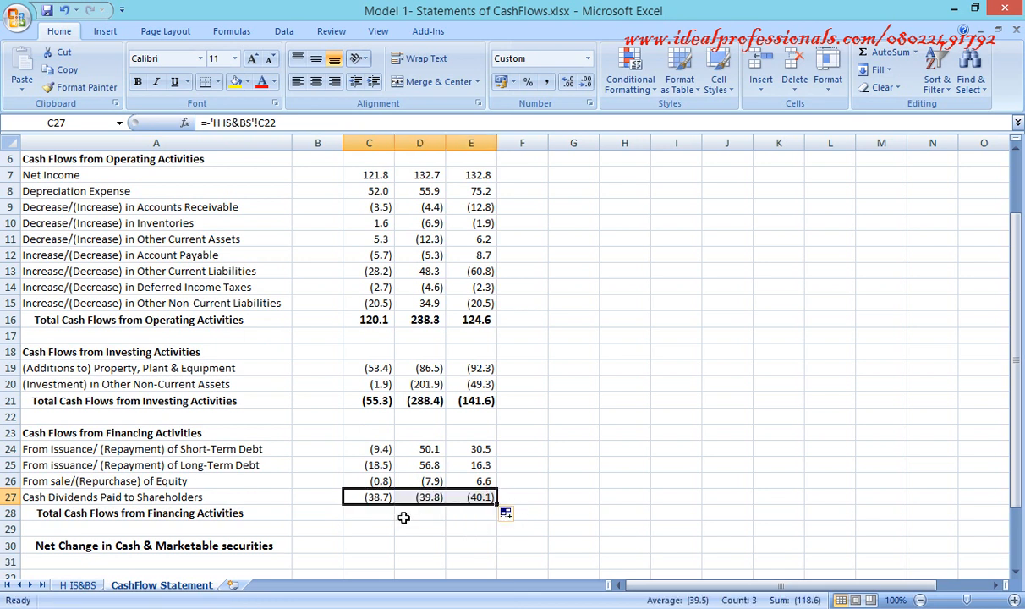
# - Compute Total Cash Flows from Financing Activities across C28:E28 with =SUM(C24:C27) and format the totals bold at 12 points
pyautogui.click(374, 513)
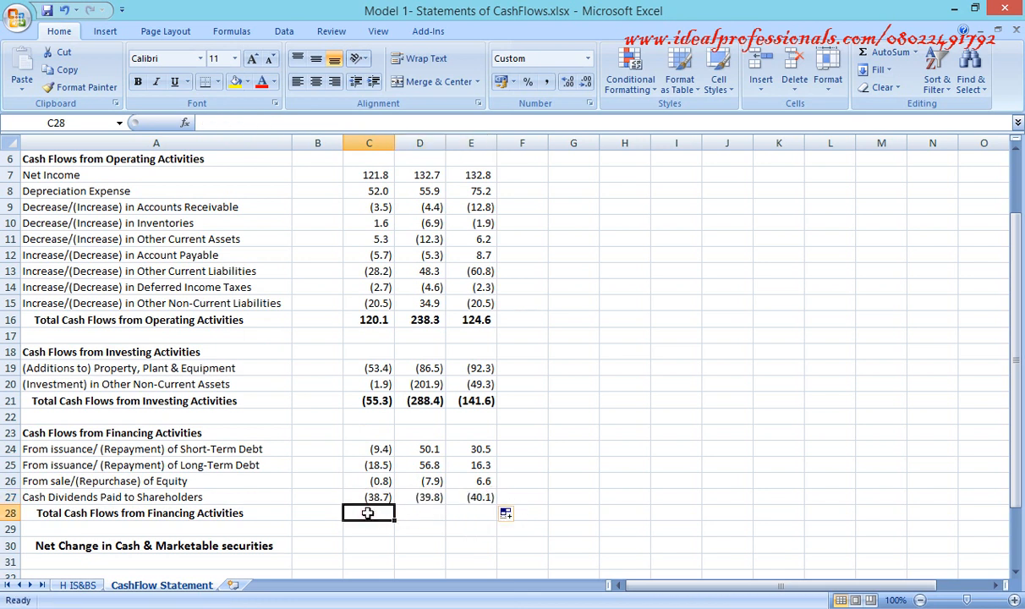
pyautogui.click(887, 53)
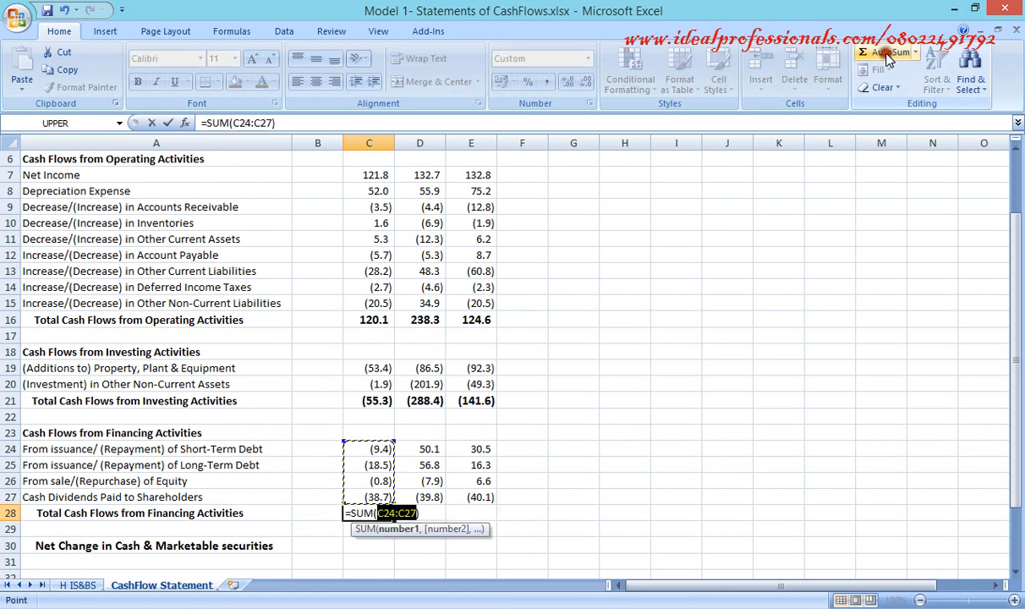
pyautogui.press('Return')
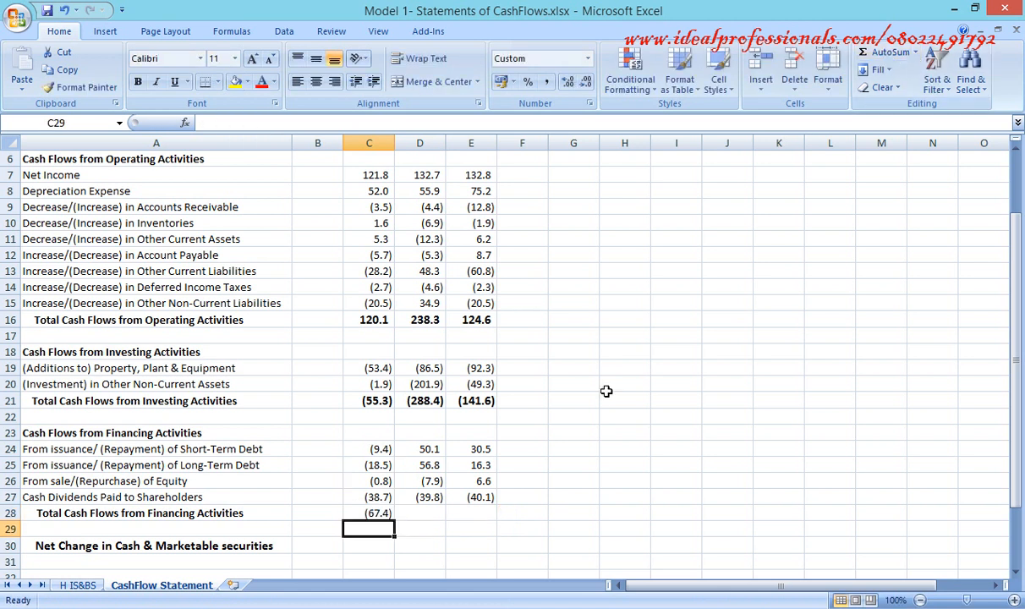
pyautogui.click(371, 515)
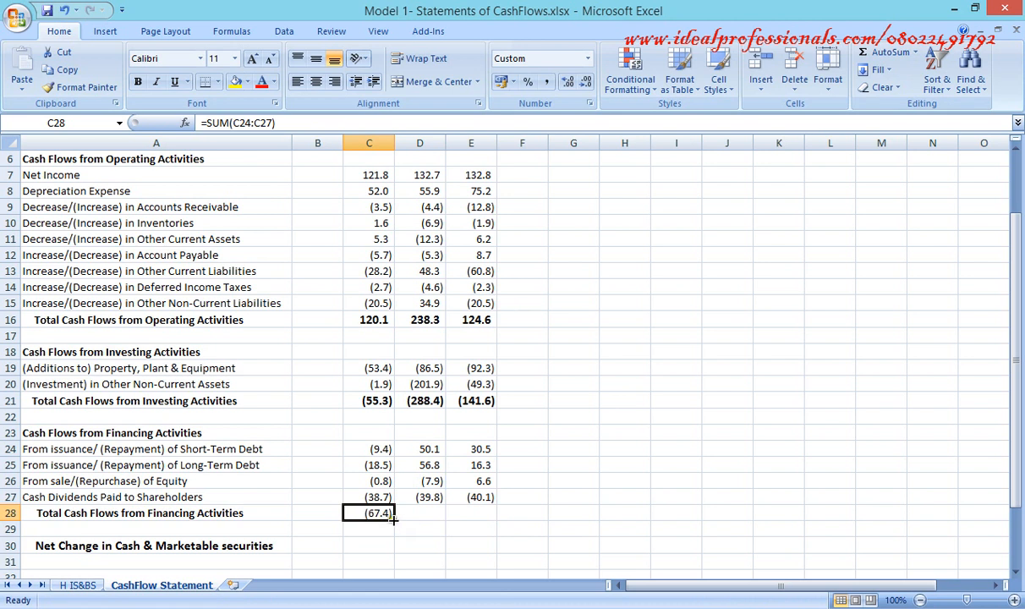
pyautogui.moveTo(395, 518); pyautogui.dragTo(486, 514)
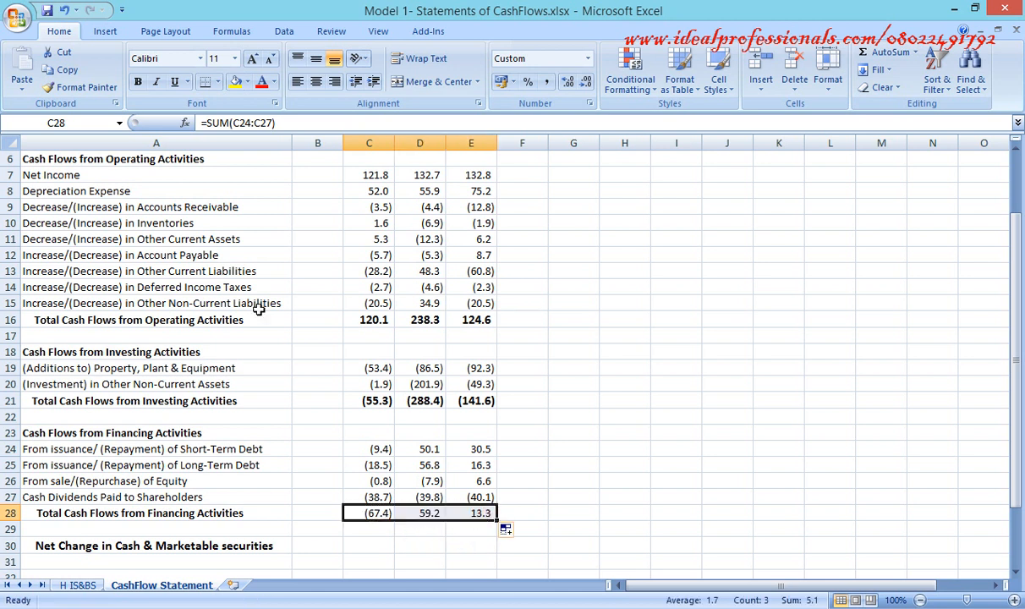
pyautogui.click(138, 82)
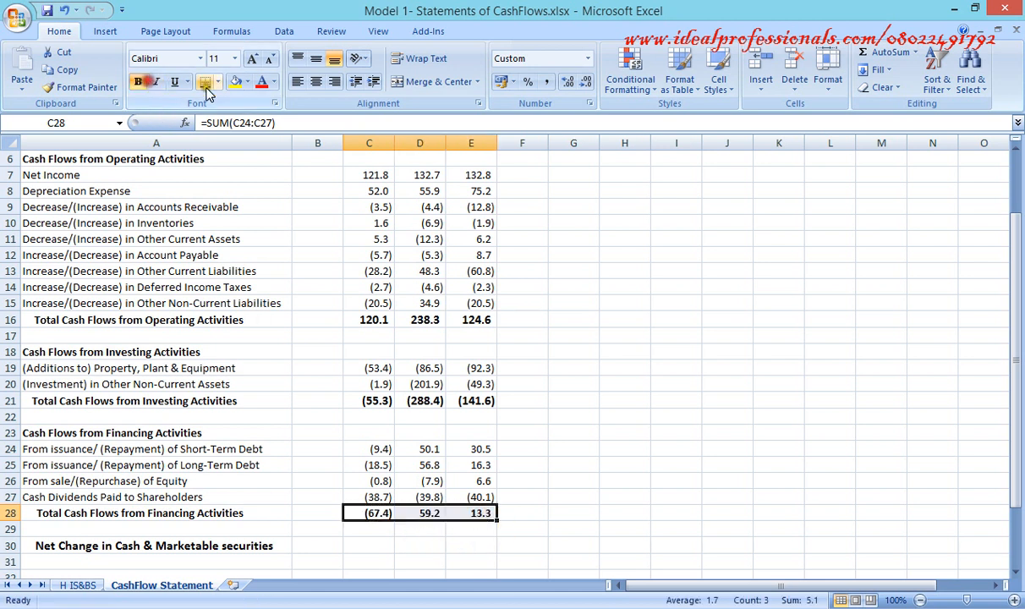
pyautogui.click(251, 61)
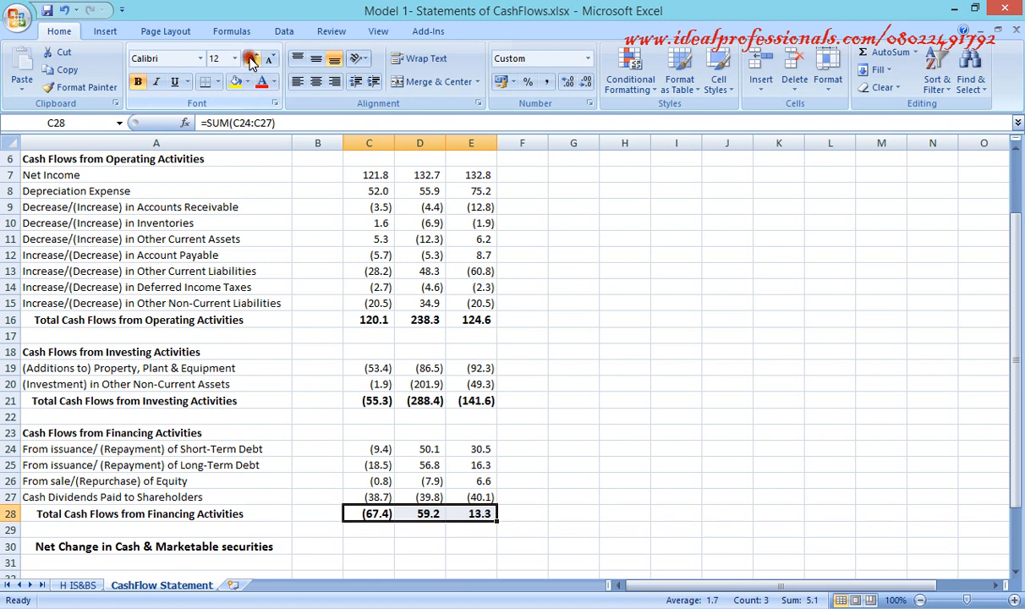
# - Enter =C16+C21+C28 in C30 for Net Change in Cash & Marketable securities and fill it across to 2002
pyautogui.click(1017, 572)
pyautogui.click(1017, 573)
pyautogui.click(1016, 572)
pyautogui.click(1016, 573)
pyautogui.click(1017, 573)
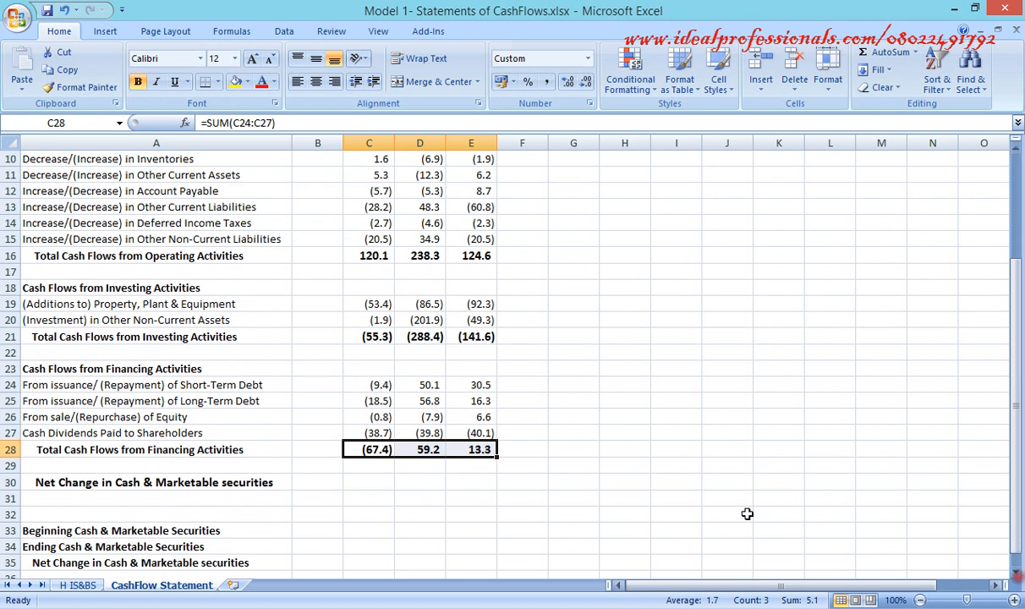
pyautogui.click(368, 482)
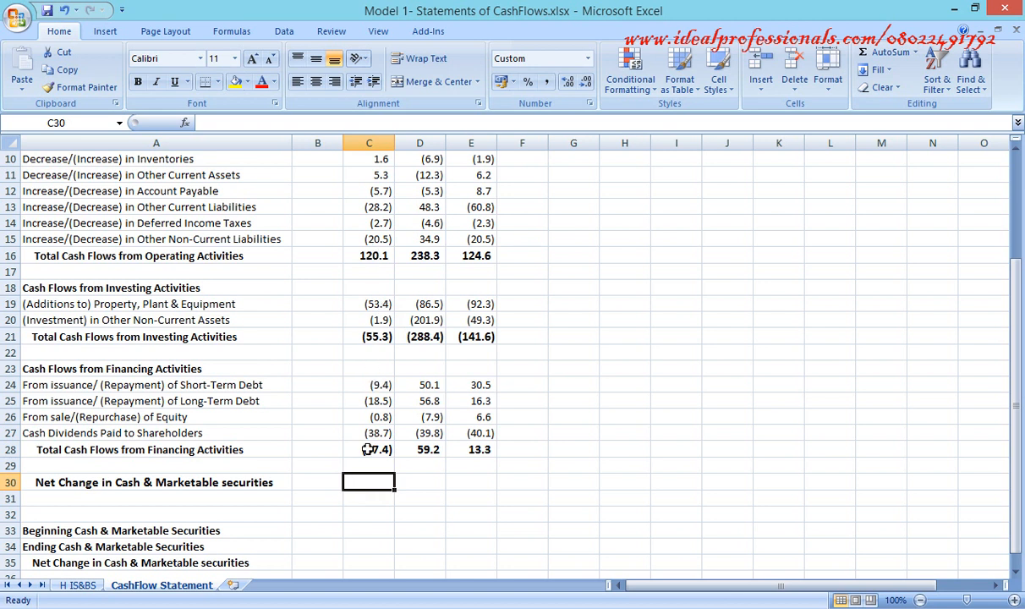
pyautogui.write('=')
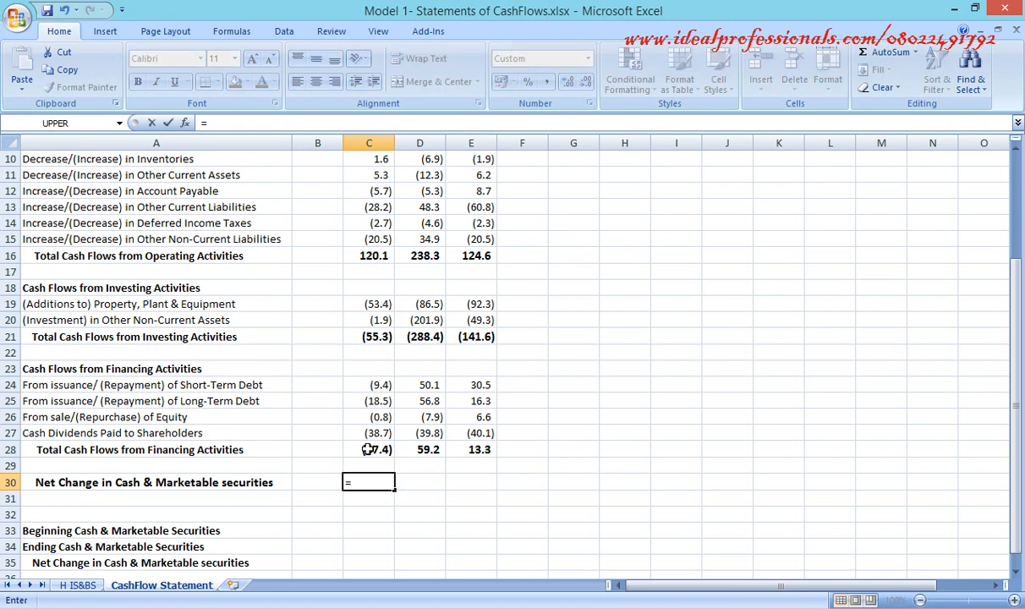
pyautogui.click(377, 259)
pyautogui.write('+')
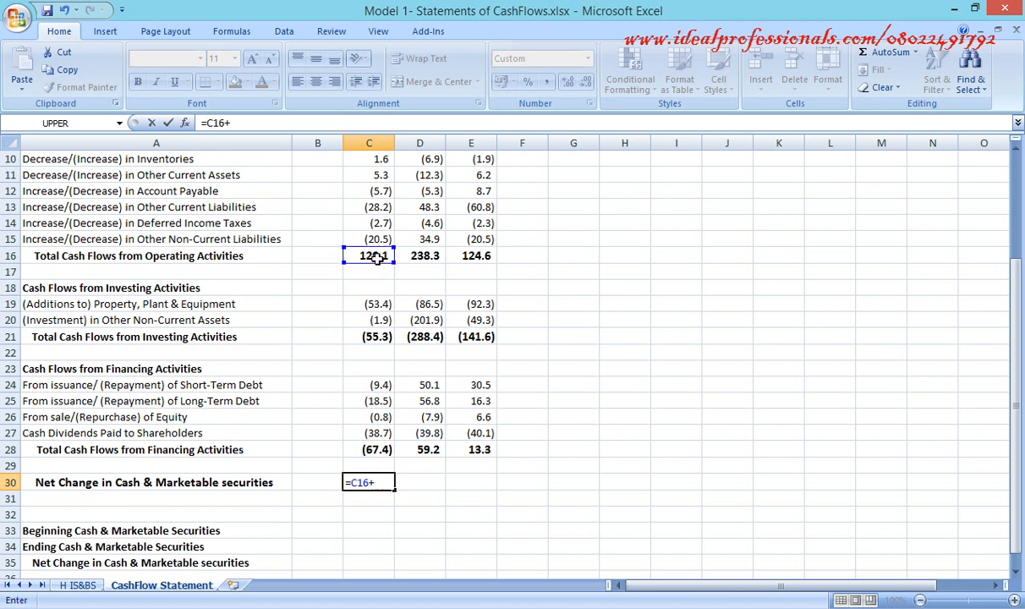
pyautogui.click(377, 337)
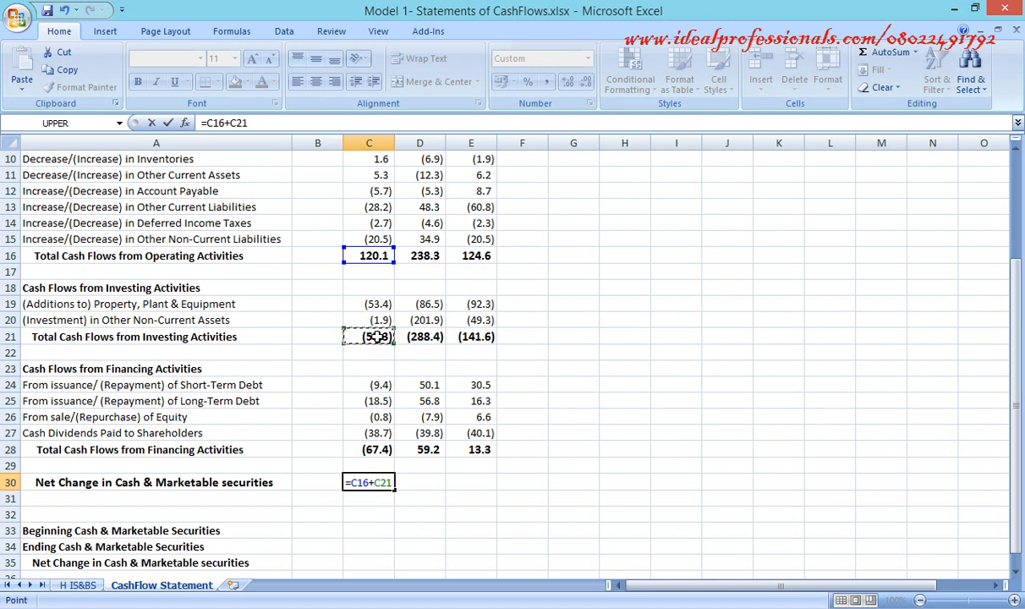
pyautogui.write('+')
pyautogui.click(370, 450)
pyautogui.press('Return')
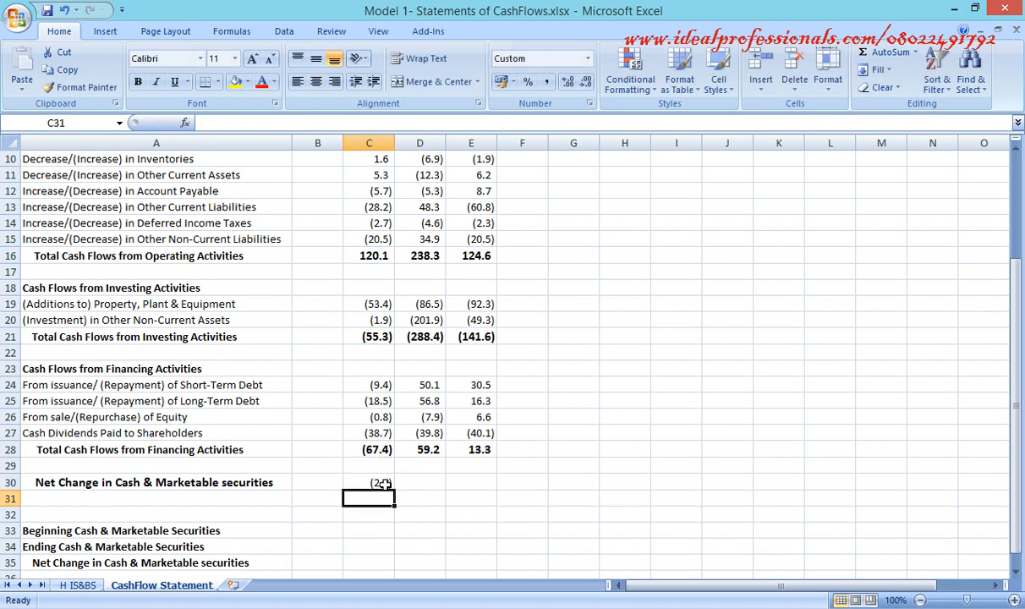
pyautogui.click(384, 483)
pyautogui.moveTo(387, 484); pyautogui.dragTo(480, 489)
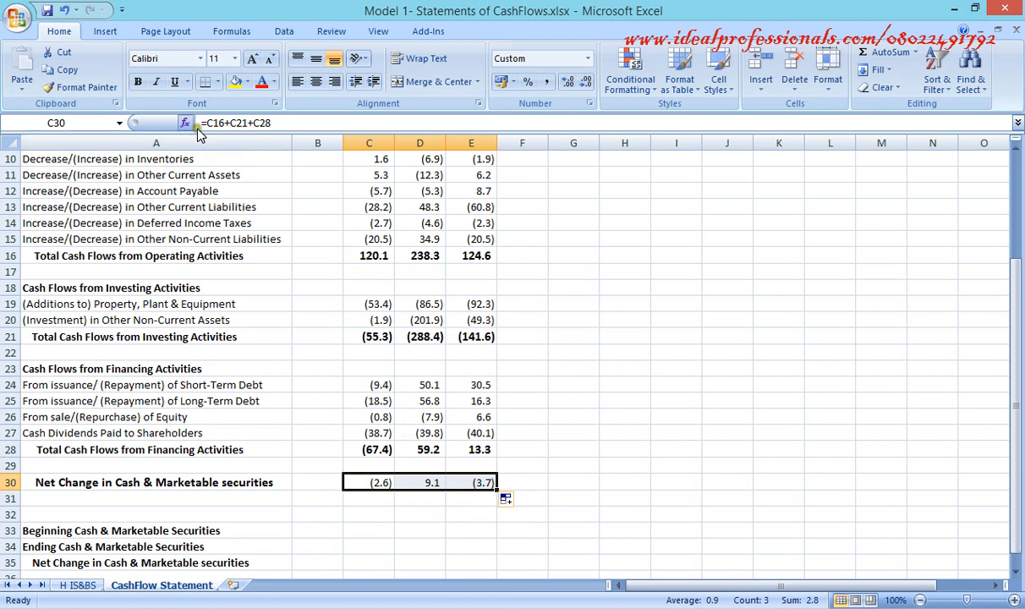
# - Format the net change in cash values in C30:E30 bold at 12 points
pyautogui.click(137, 82)
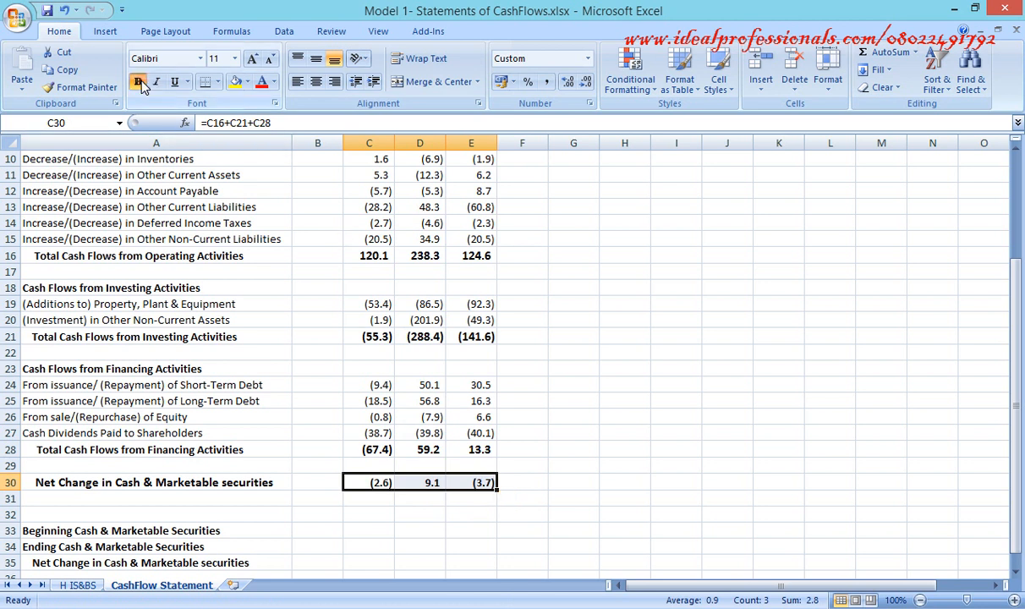
pyautogui.click(252, 59)
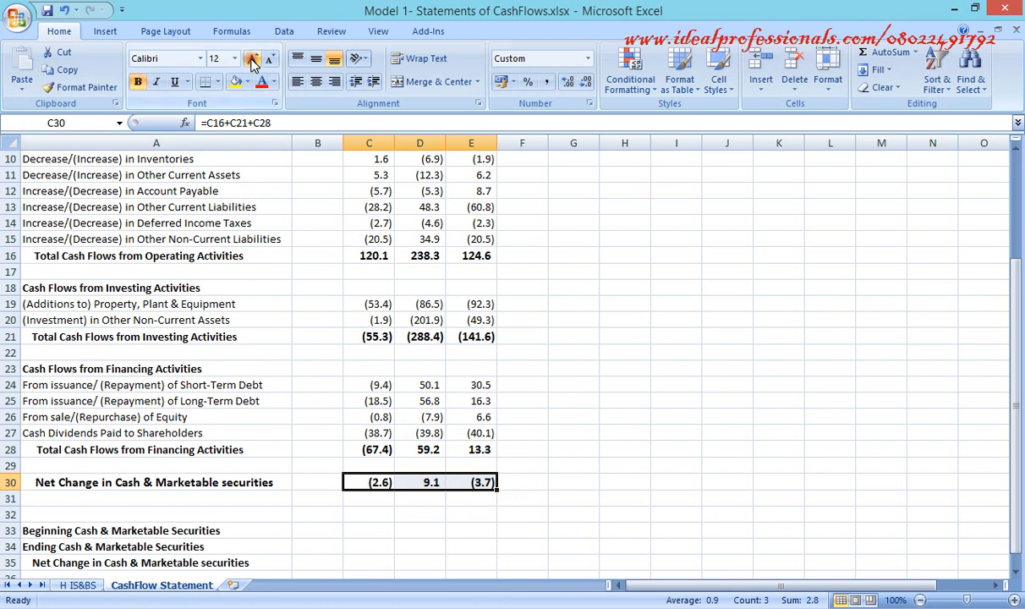
pyautogui.click(252, 61)
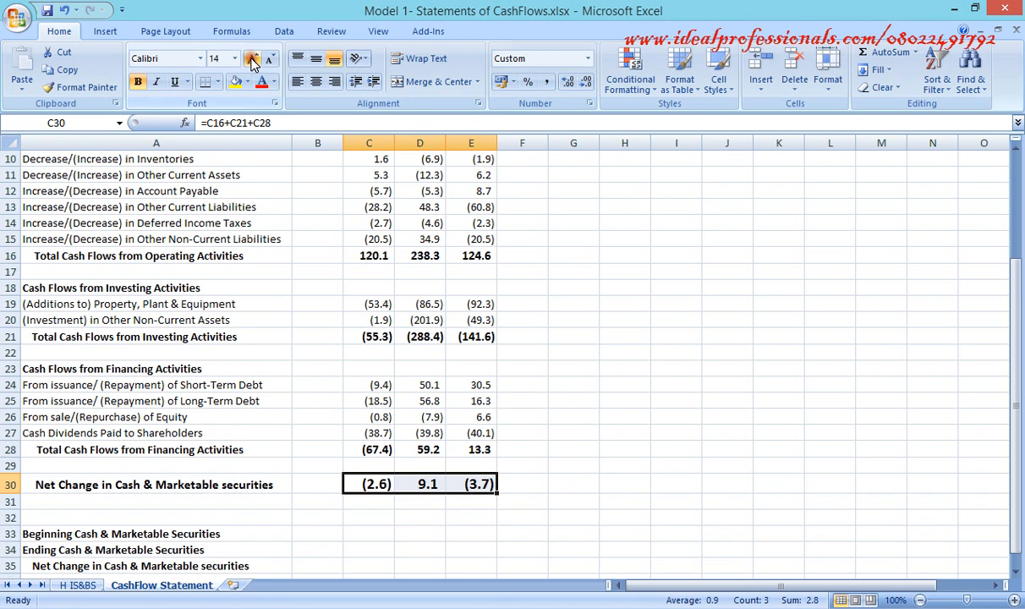
pyautogui.click(267, 61)
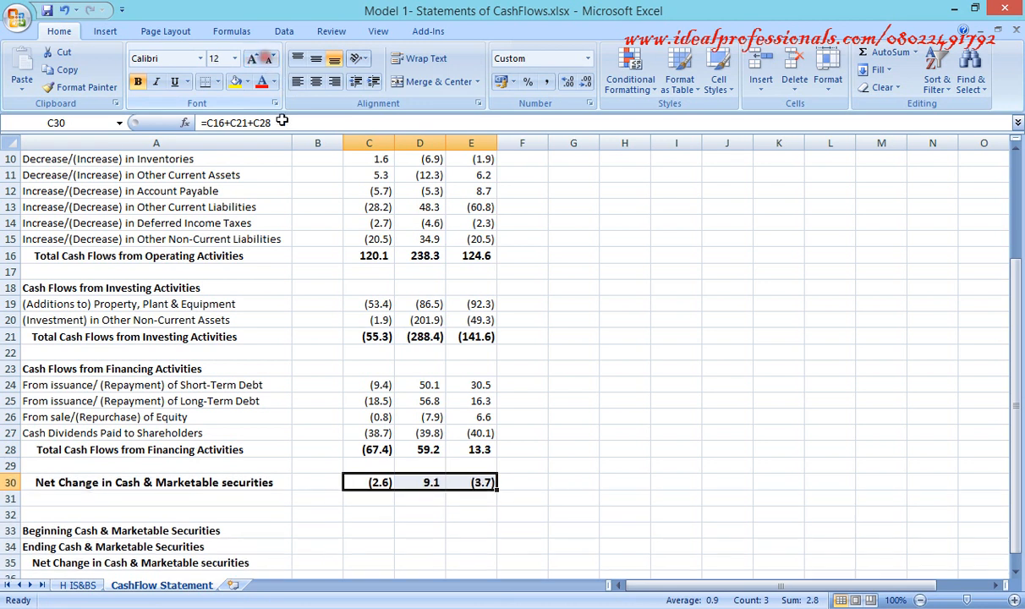
# - Examine the Cash and Marketable Securities balances in B27 and C27 of the H IS&BS sheet for the cash reconciliation
pyautogui.click(1014, 571)
pyautogui.click(1014, 572)
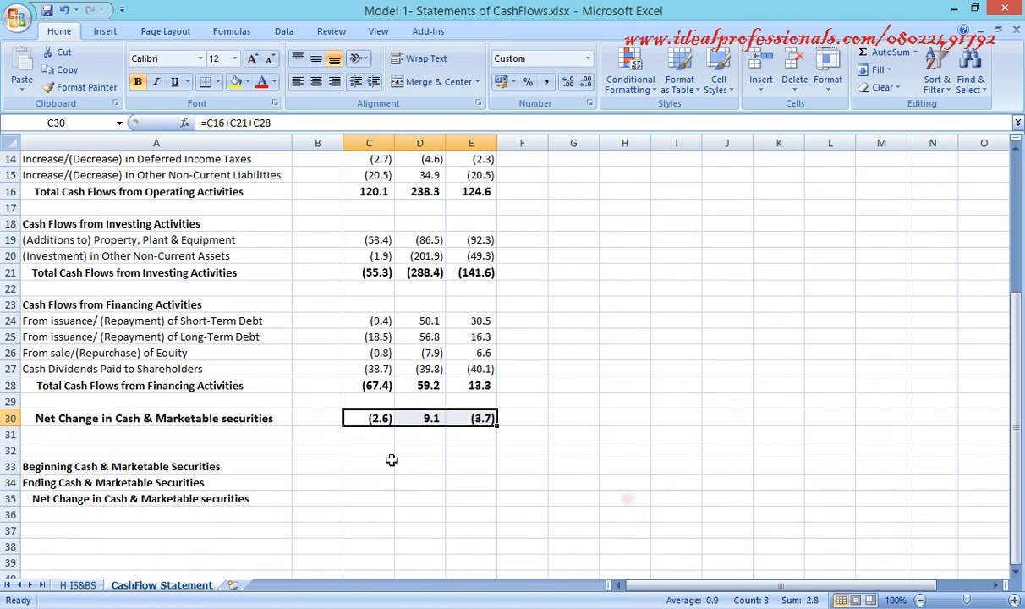
pyautogui.click(364, 467)
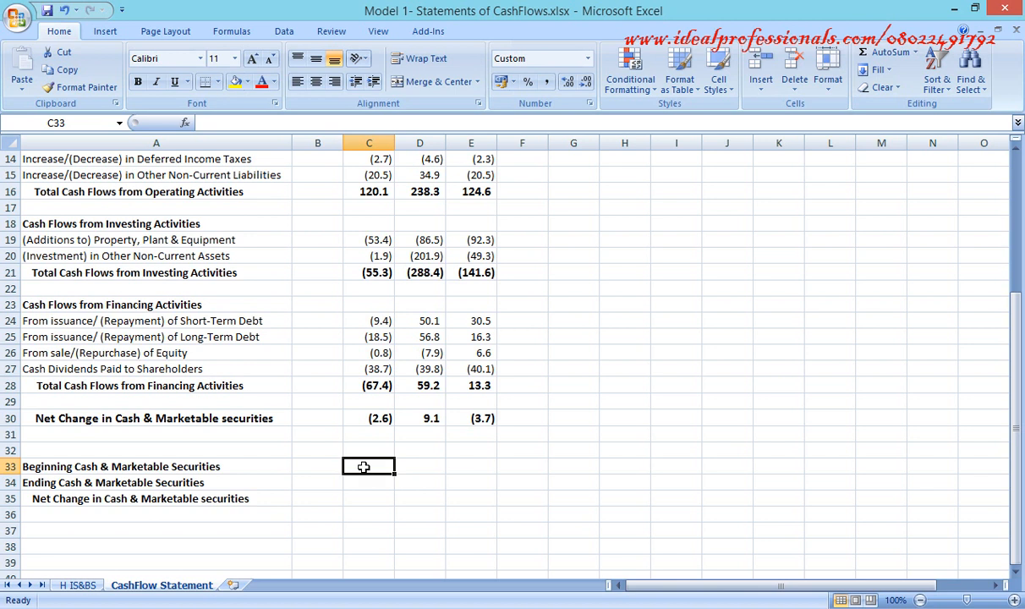
pyautogui.click(77, 586)
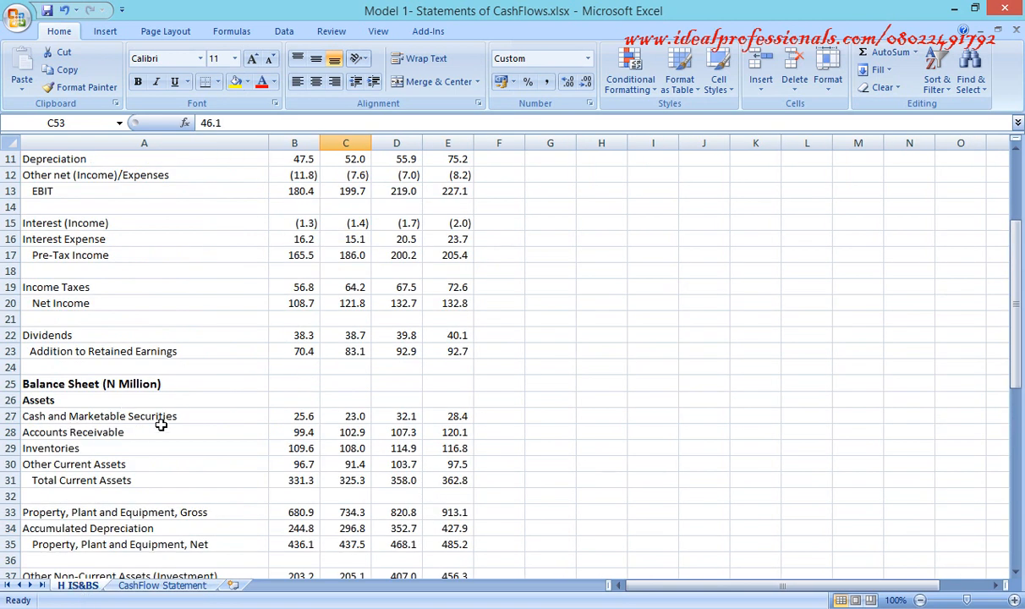
pyautogui.click(307, 420)
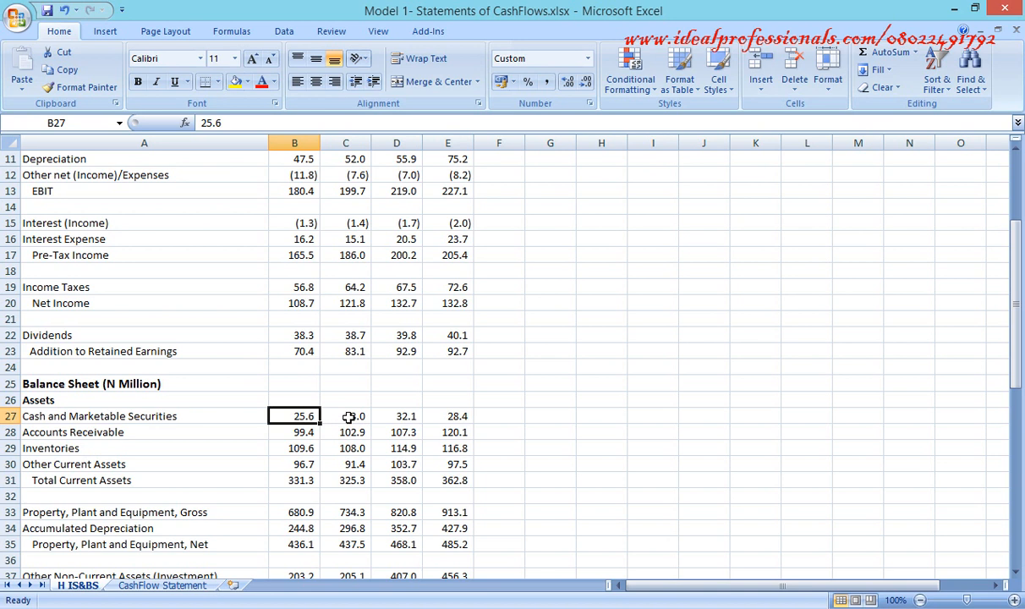
pyautogui.click(347, 417)
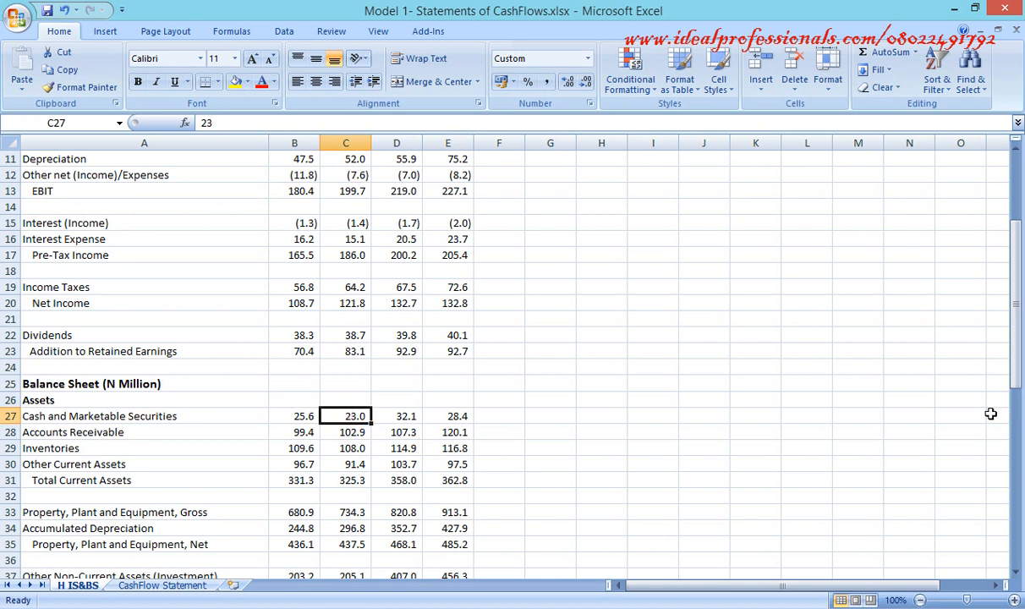
pyautogui.moveTo(1018, 363)
pyautogui.mouseDown()
pyautogui.moveTo(1020, 283)
pyautogui.moveTo(1014, 360)
pyautogui.mouseUp()
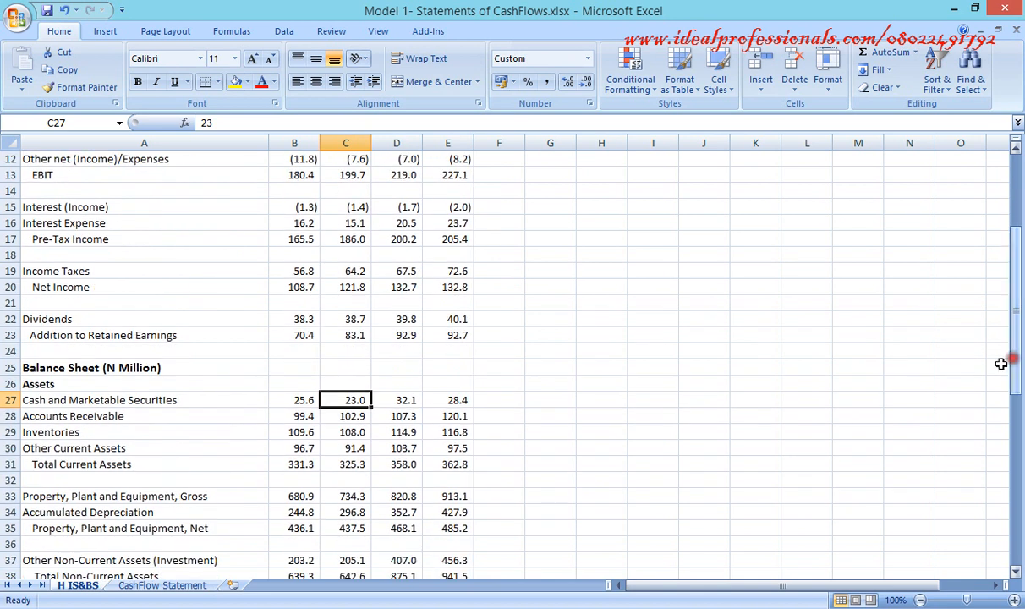
pyautogui.click(191, 584)
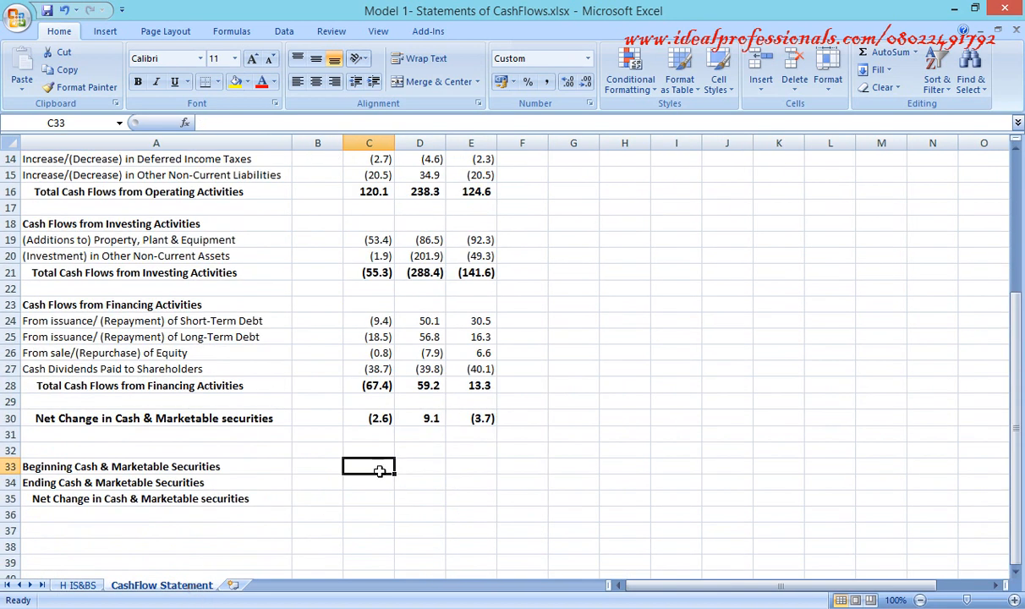
# - Enter ='H IS&BS'!B27 in C33 for Beginning Cash & Marketable Securities and fill it across to 2002
pyautogui.write('=')
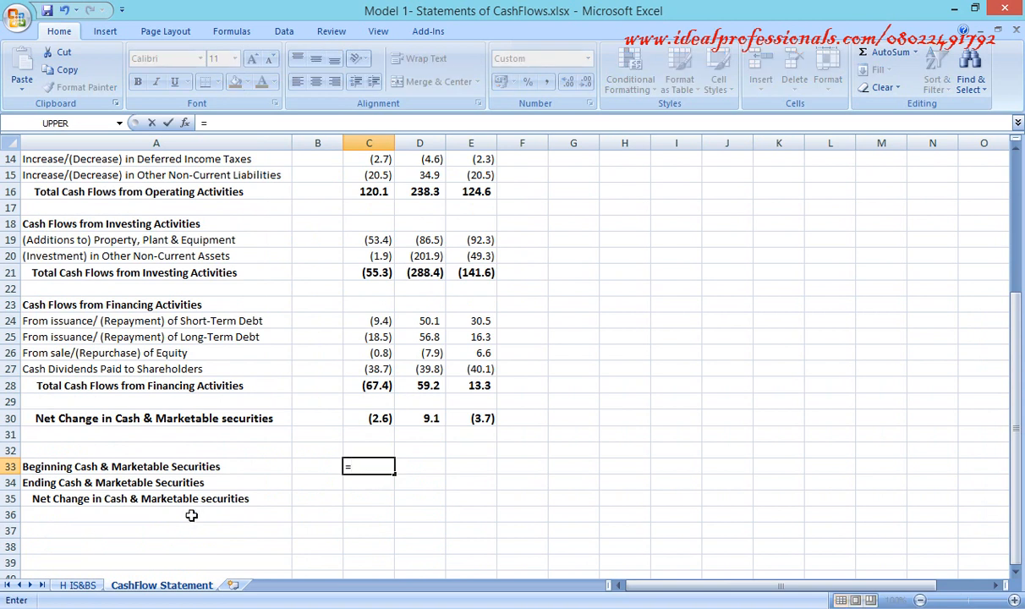
pyautogui.click(77, 587)
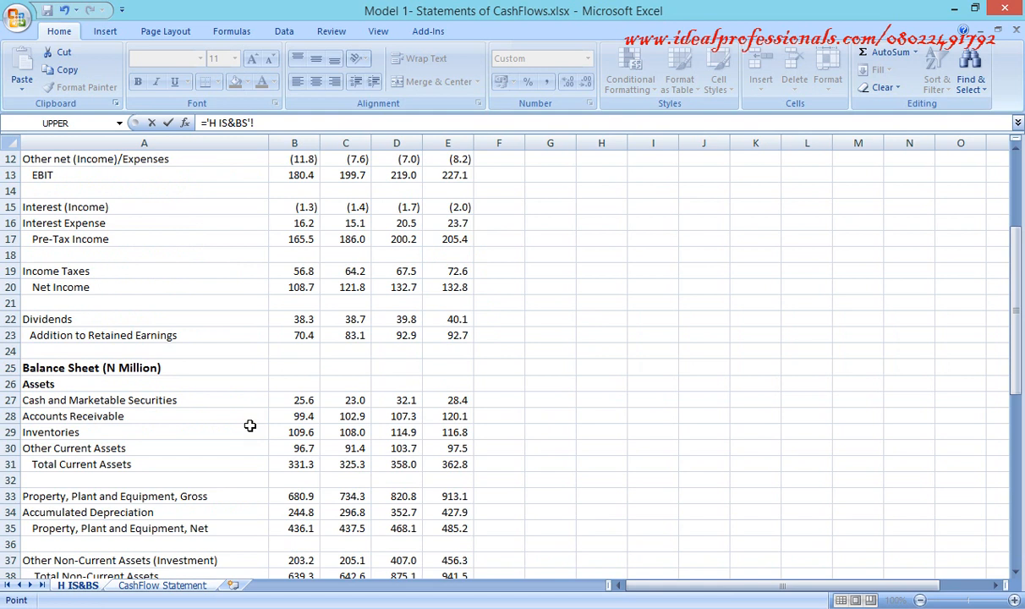
pyautogui.click(295, 399)
pyautogui.press('Return')
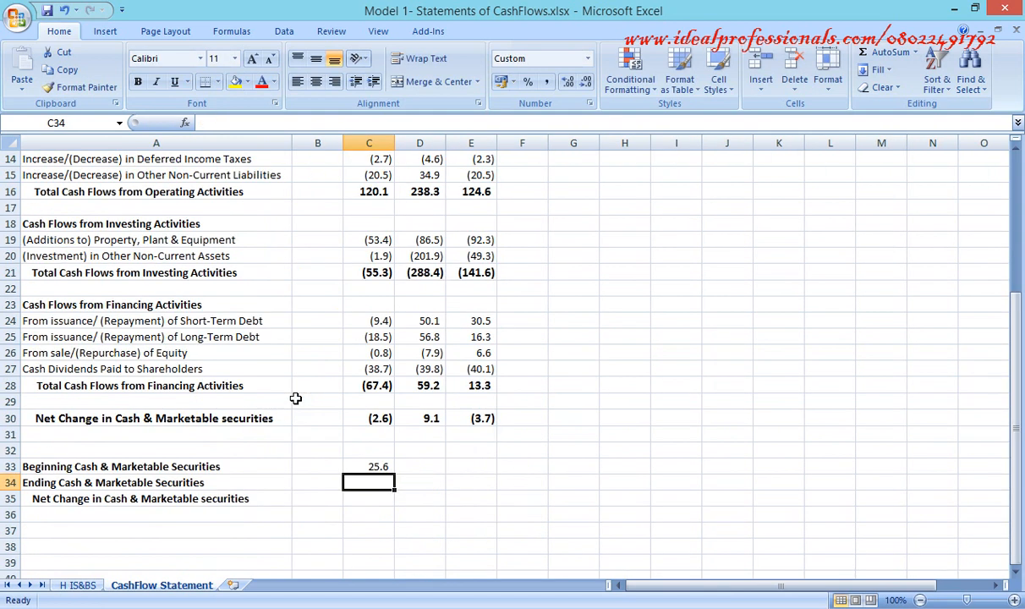
pyautogui.click(377, 465)
pyautogui.moveTo(394, 475); pyautogui.dragTo(481, 476)
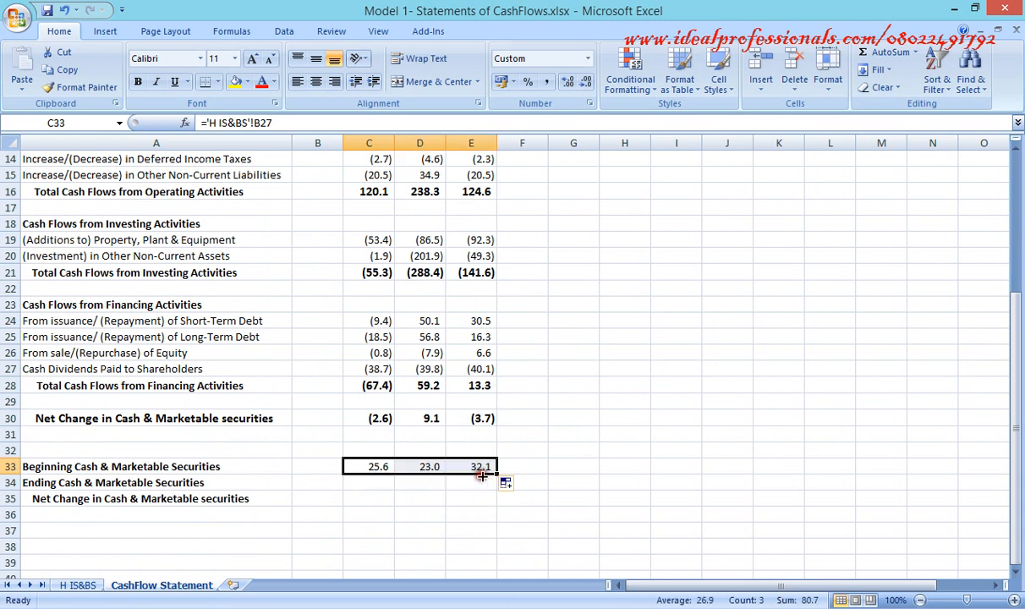
# - Enter ='H IS&BS'!C27 in C34 for Ending Cash & Marketable Securities and fill it across to 2002
pyautogui.click(376, 481)
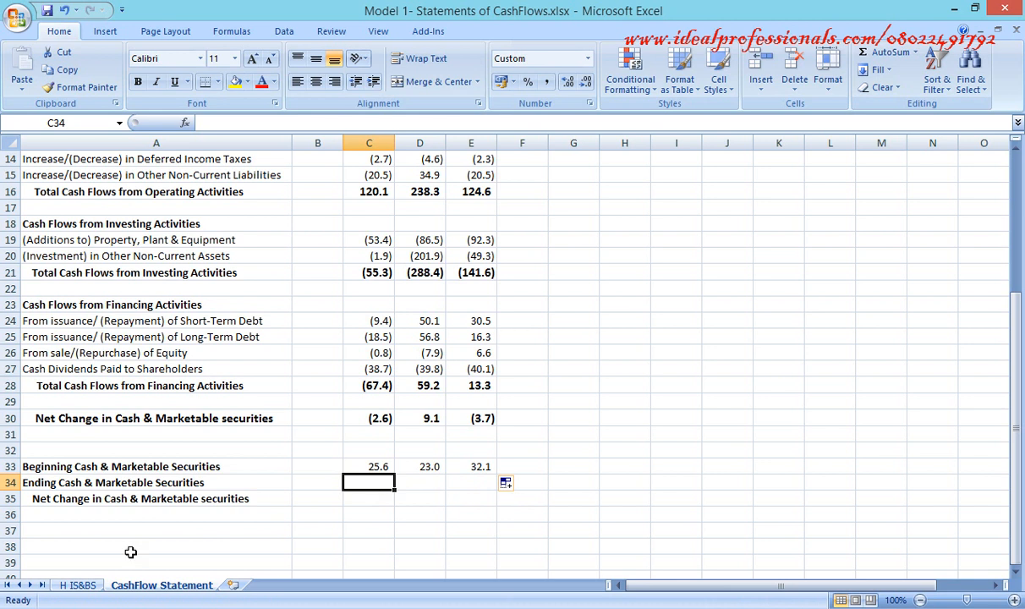
pyautogui.click(85, 584)
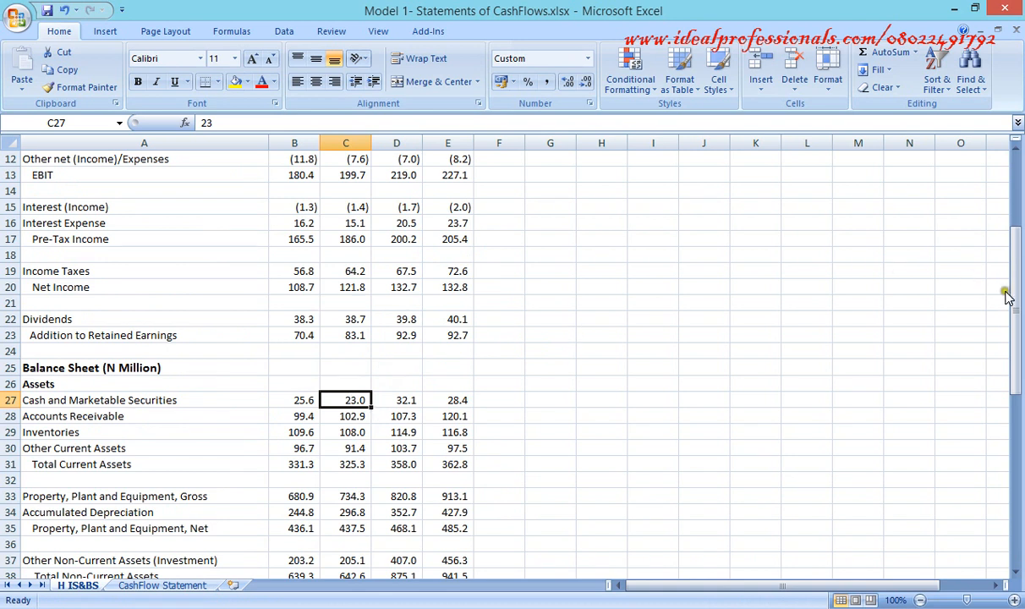
pyautogui.moveTo(1016, 298); pyautogui.dragTo(1019, 258)
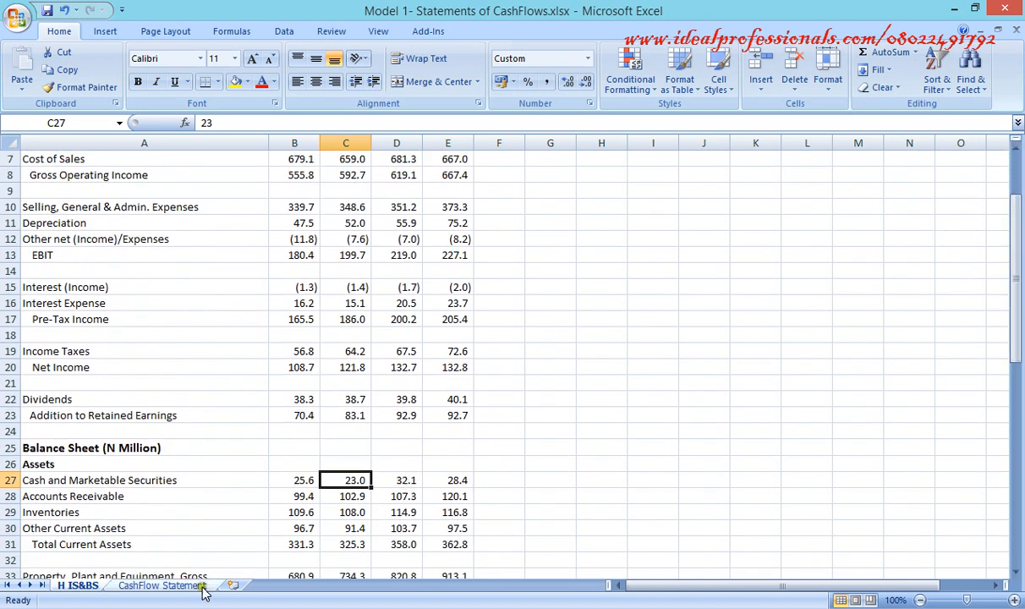
pyautogui.click(174, 585)
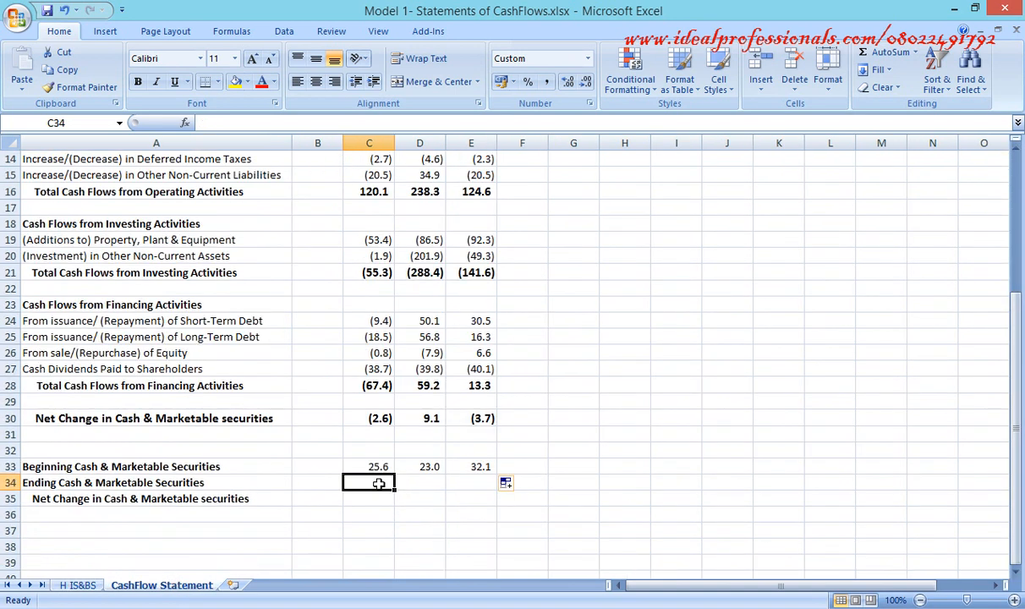
pyautogui.write('=')
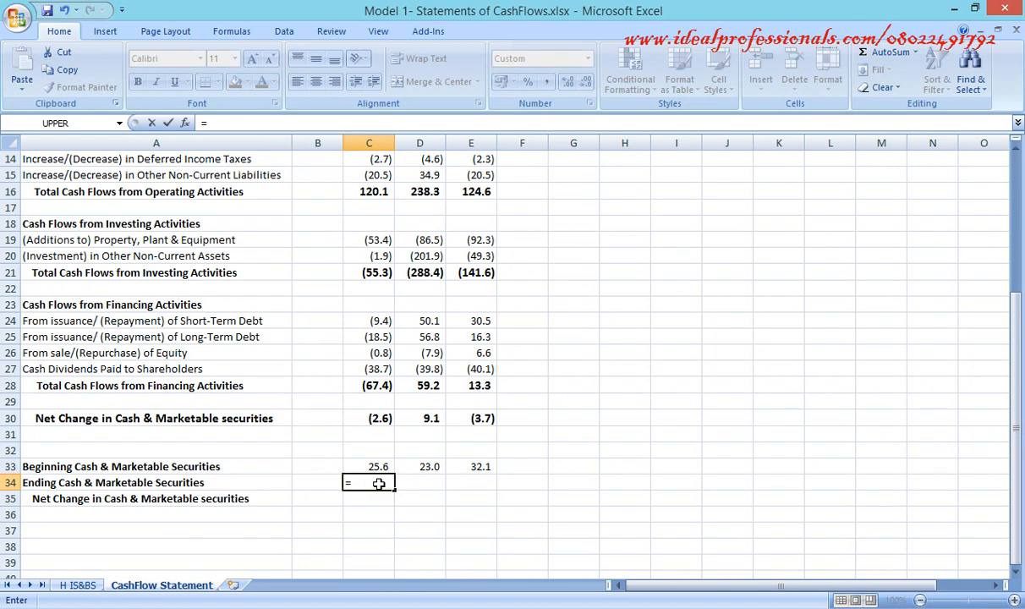
pyautogui.click(83, 586)
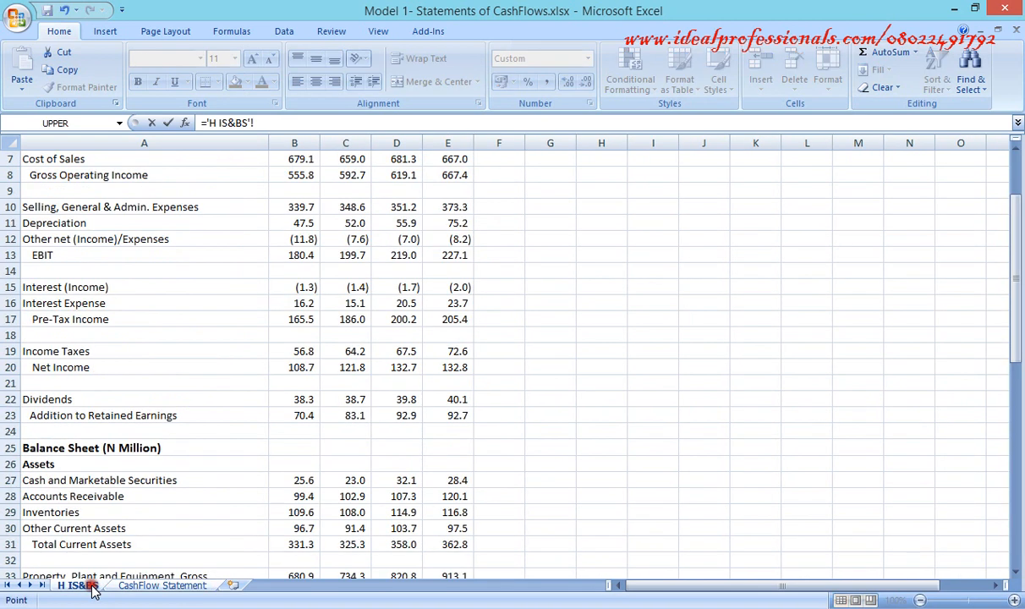
pyautogui.click(347, 484)
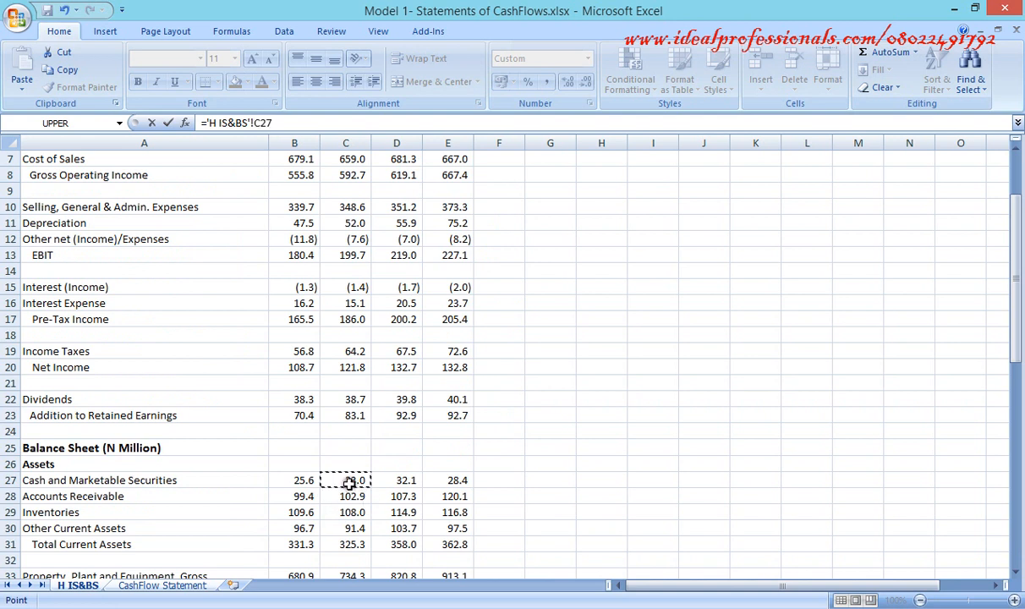
pyautogui.press('Return')
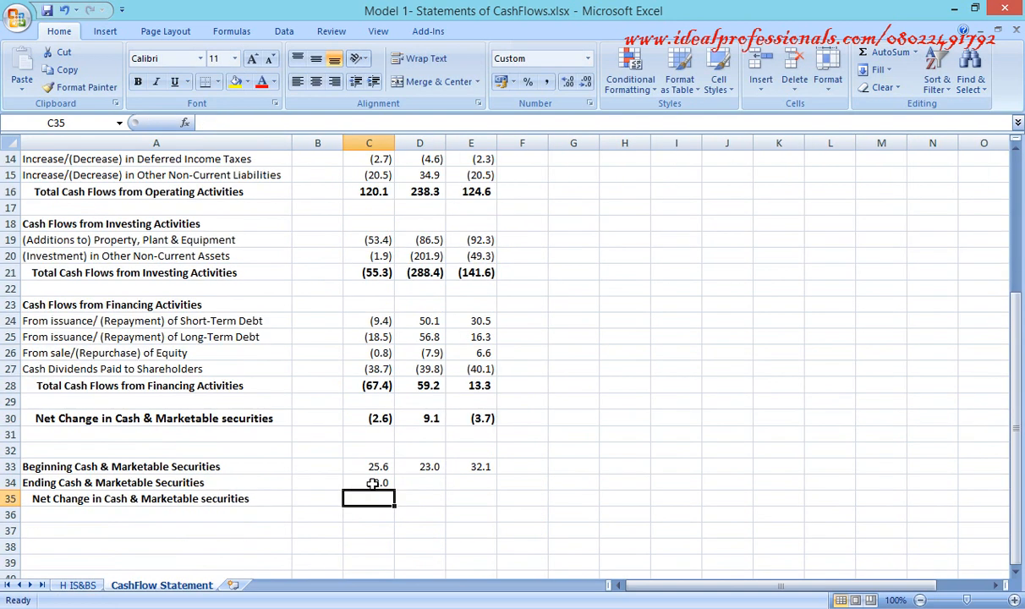
pyautogui.click(371, 483)
pyautogui.moveTo(392, 486); pyautogui.dragTo(476, 490)
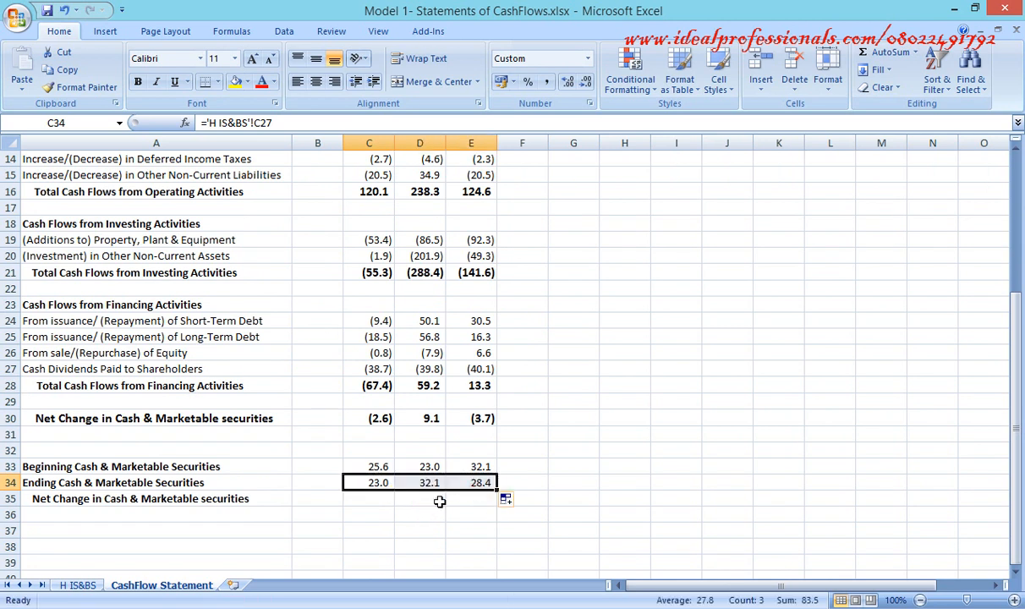
# - Calculate the reconciliation's net change in C35:E35 with =C34-C33 filled across to 2002, and format the values bold at 12 points
pyautogui.click(384, 502)
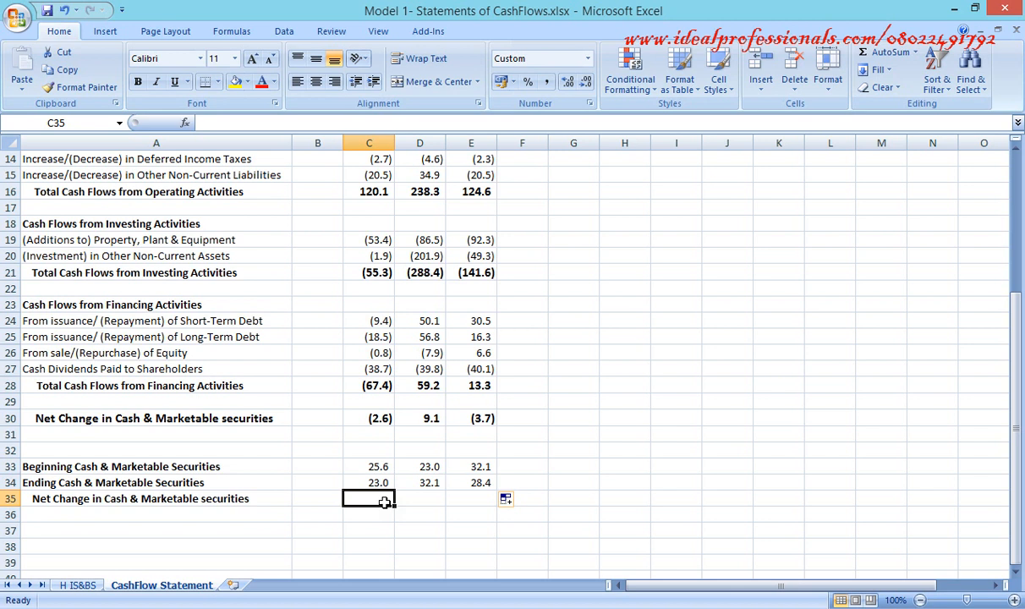
pyautogui.write('=')
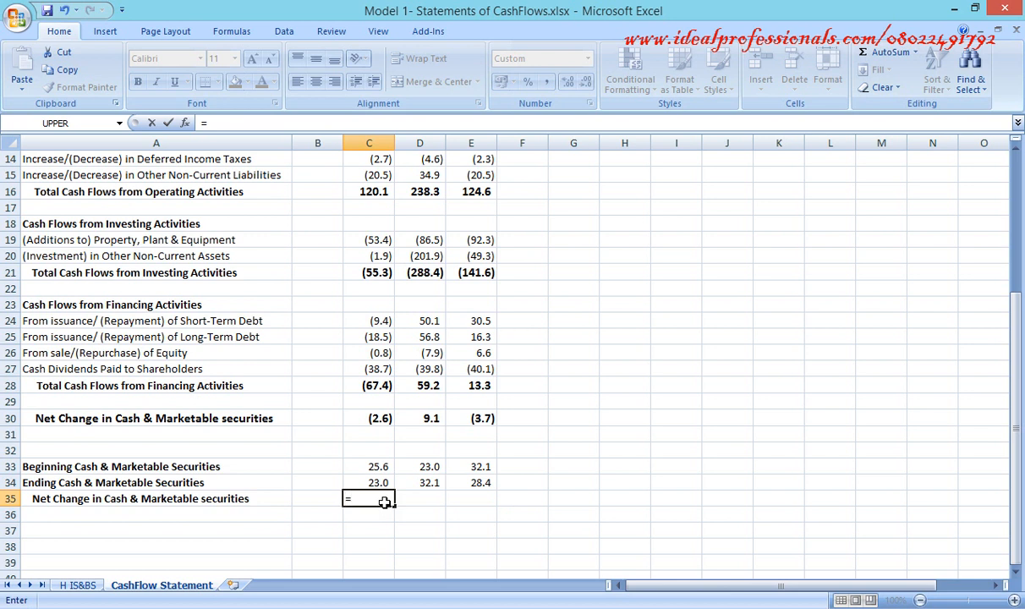
pyautogui.click(378, 482)
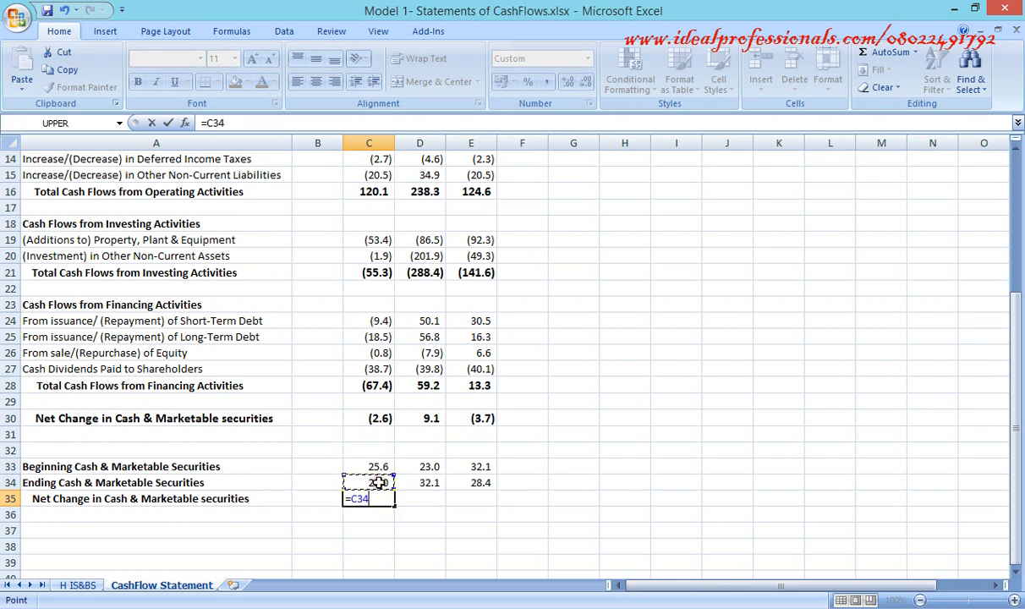
pyautogui.write('-')
pyautogui.click(375, 465)
pyautogui.press('Return')
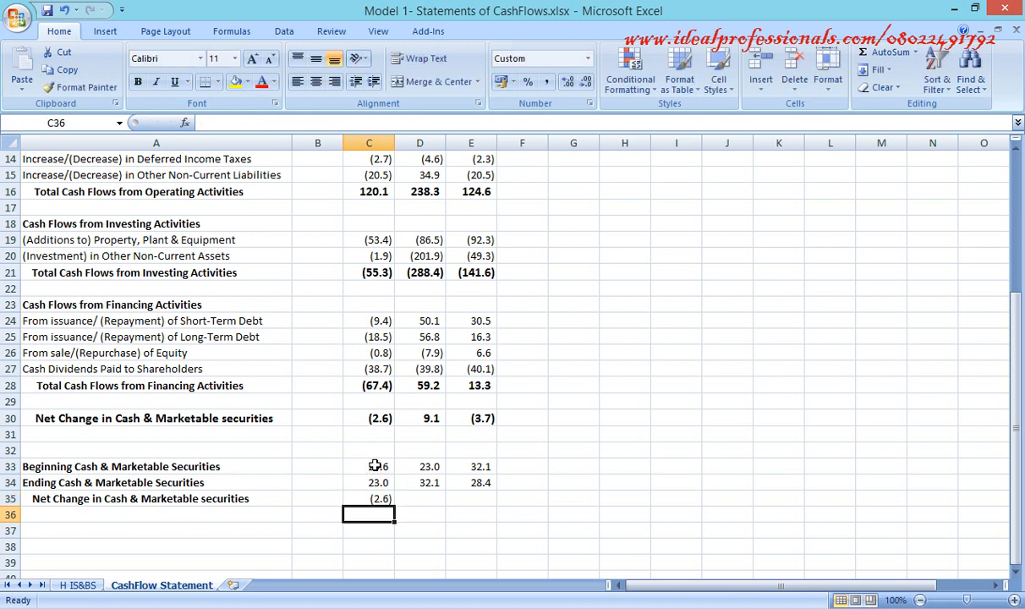
pyautogui.click(380, 499)
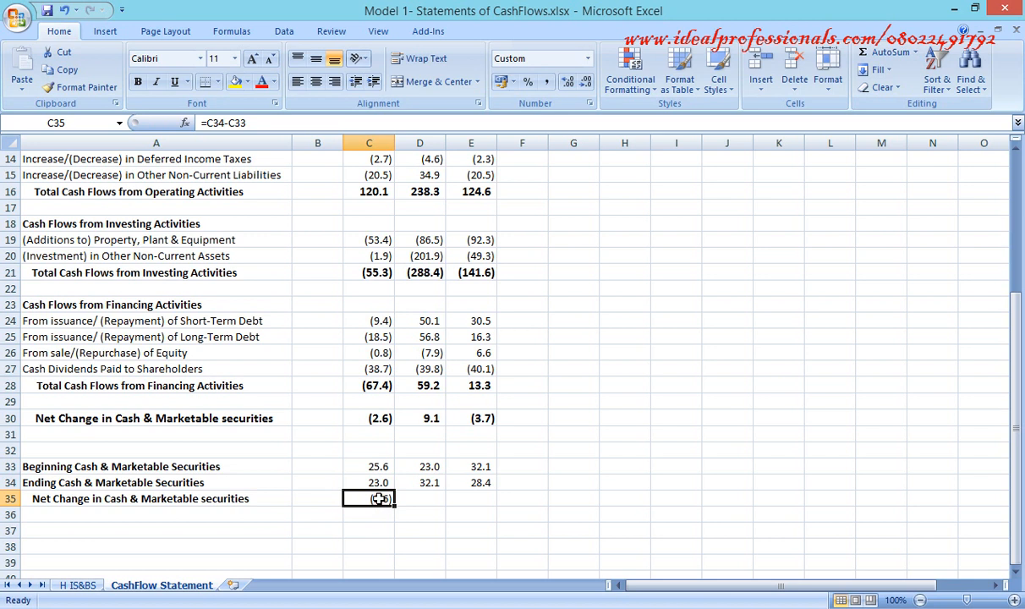
pyautogui.moveTo(394, 505); pyautogui.dragTo(490, 501)
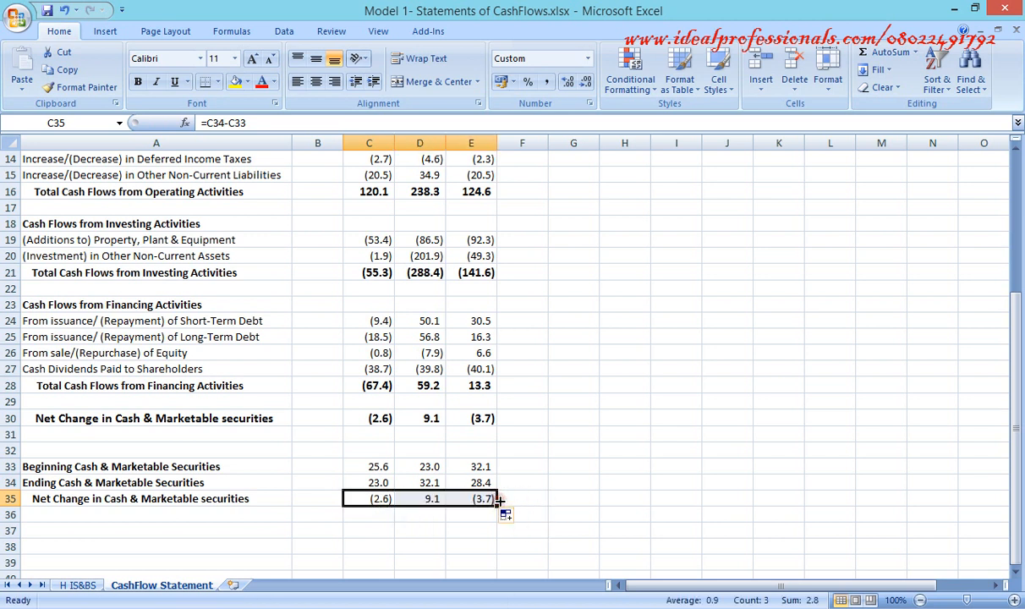
pyautogui.click(137, 82)
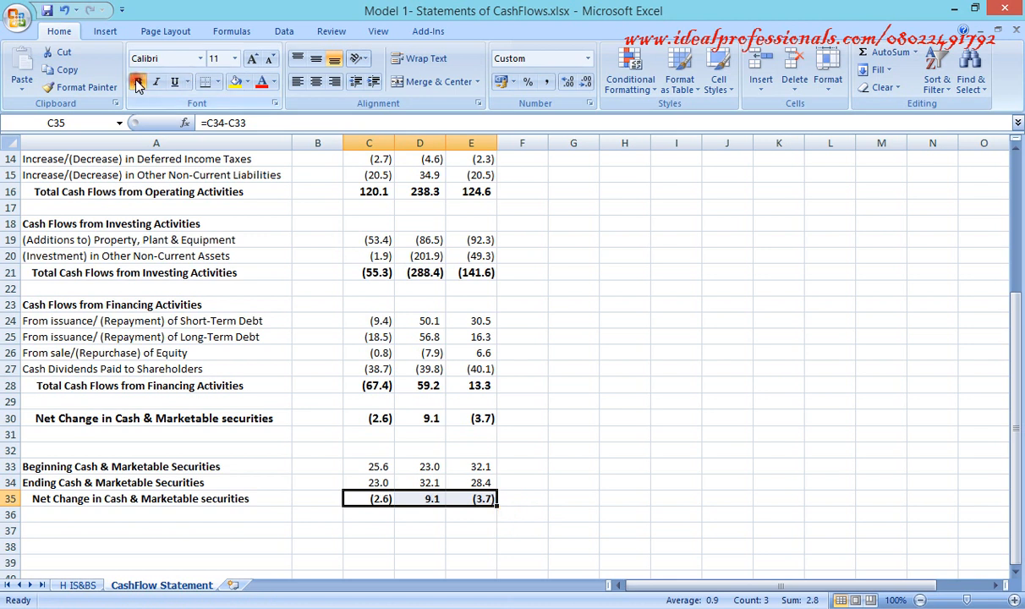
pyautogui.click(251, 60)
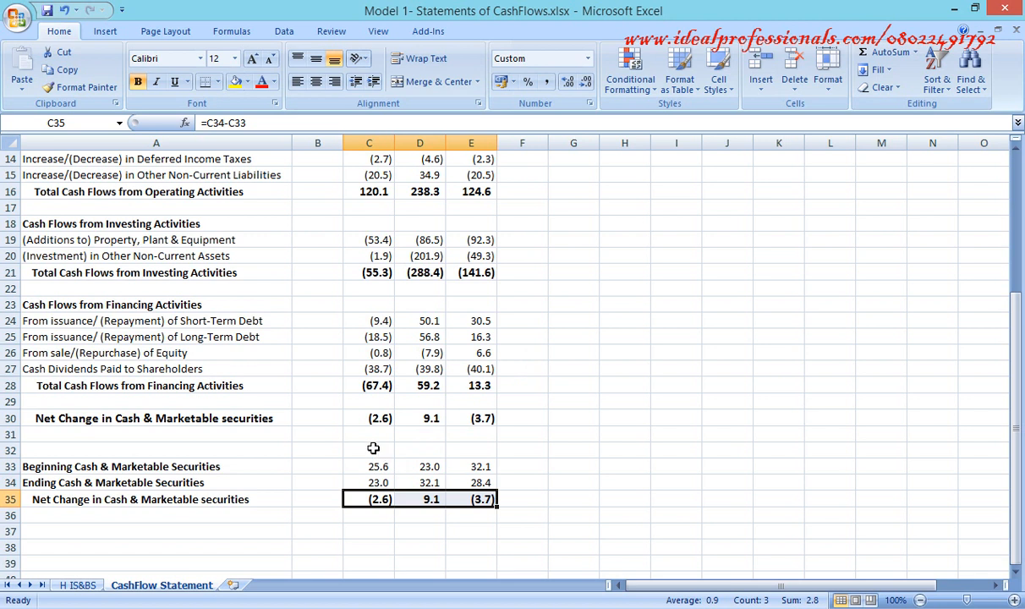
# - Compare the net change in cash in row 30 with the reconciliation's net change in row 35 for 2000, 2001 and 2002
pyautogui.click(385, 418)
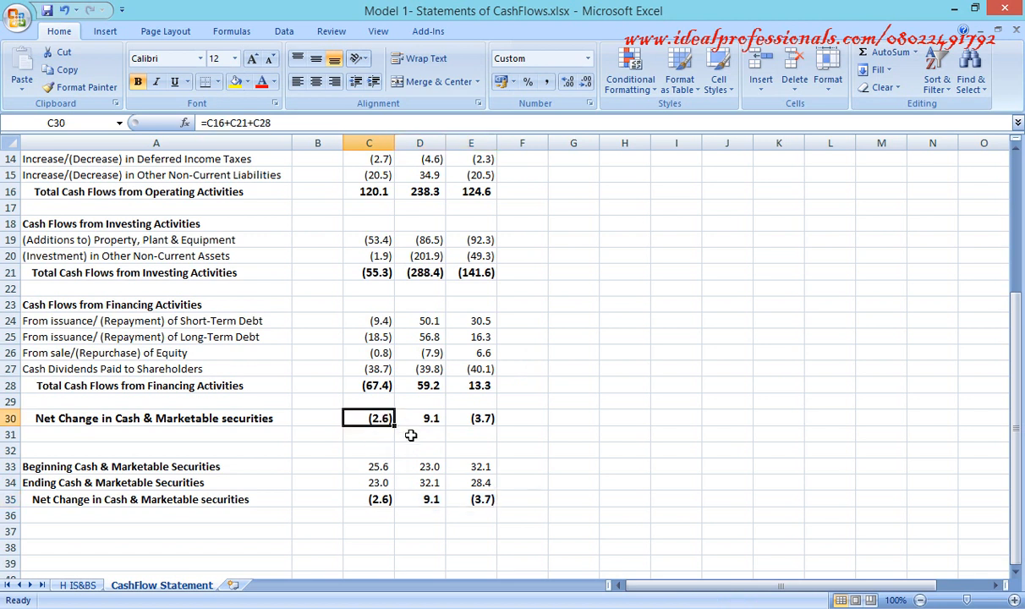
pyautogui.click(383, 499)
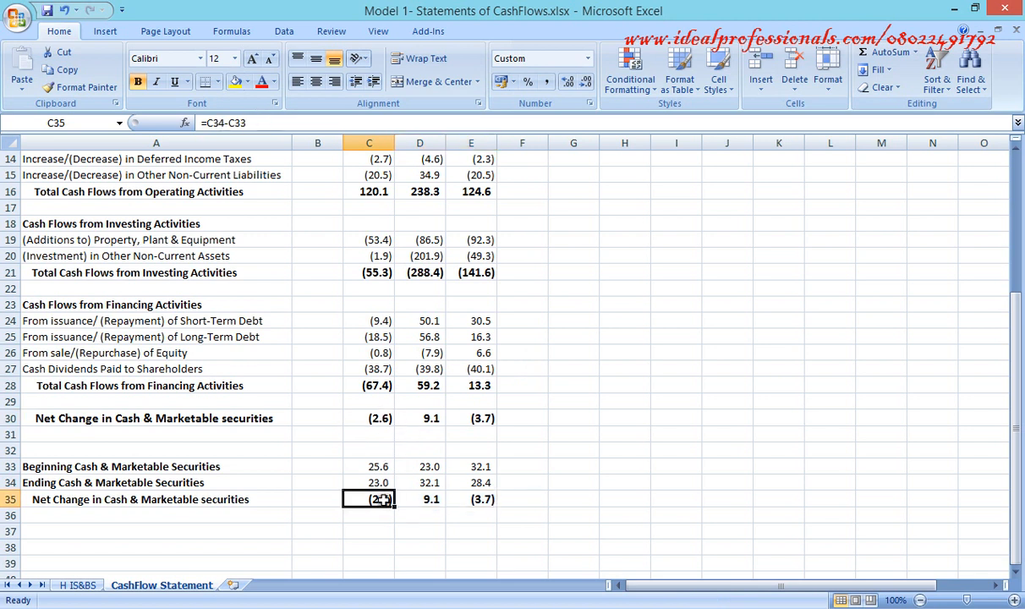
pyautogui.click(423, 418)
pyautogui.click(420, 496)
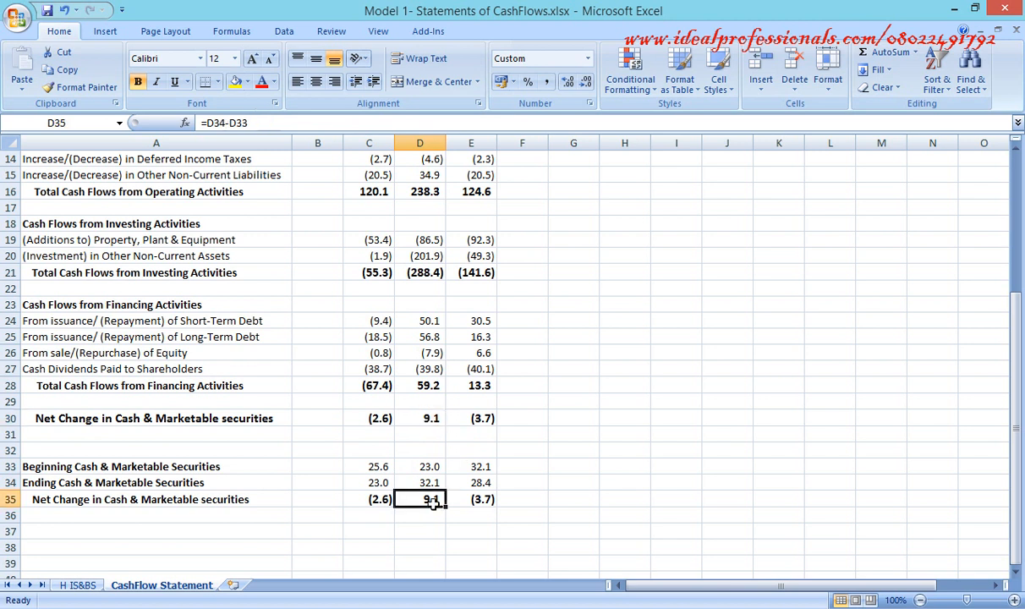
pyautogui.click(486, 418)
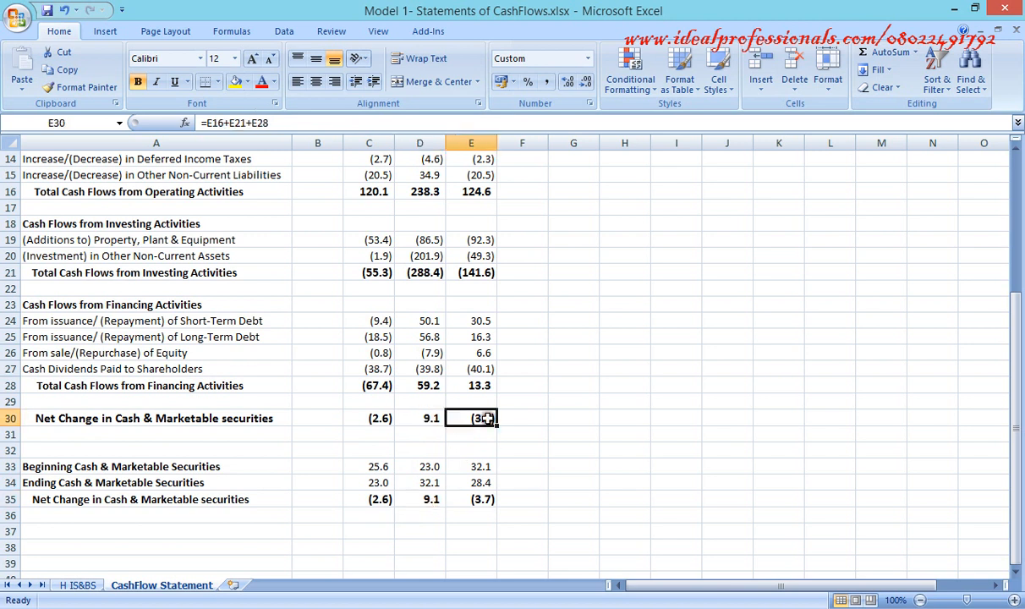
pyautogui.click(478, 500)
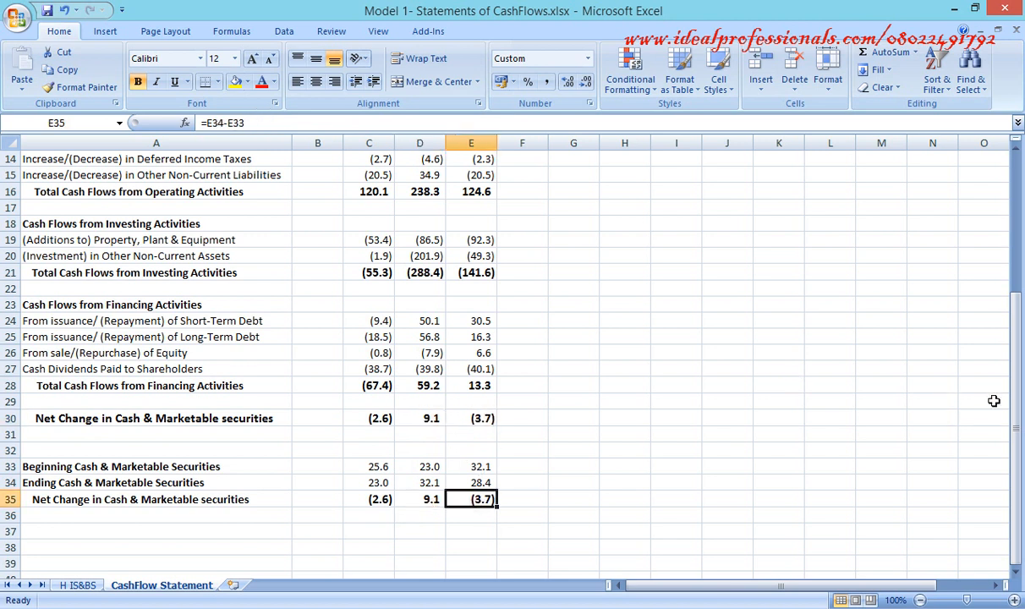
# - Review the Accounts Receivable balances in B28 and C28 of the H IS&BS sheet against the cash flow entry in C9
pyautogui.moveTo(1014, 402); pyautogui.dragTo(1016, 331)
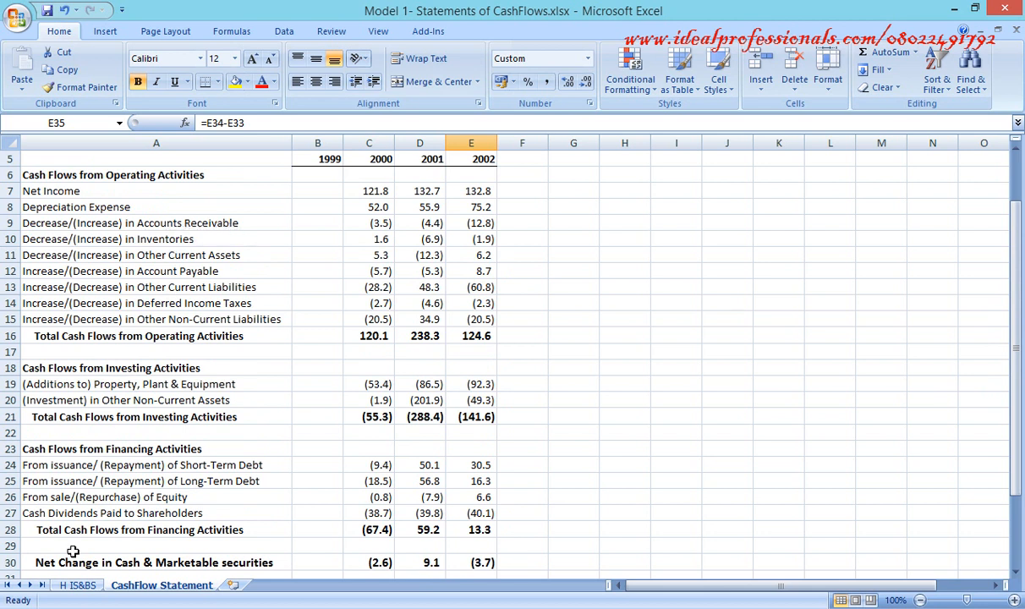
pyautogui.click(76, 587)
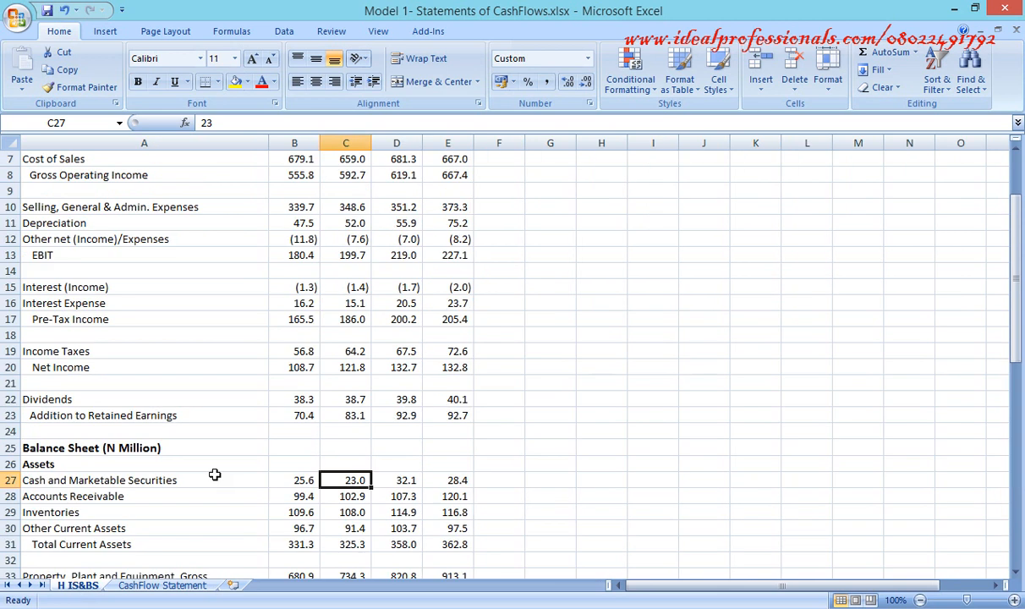
pyautogui.click(308, 497)
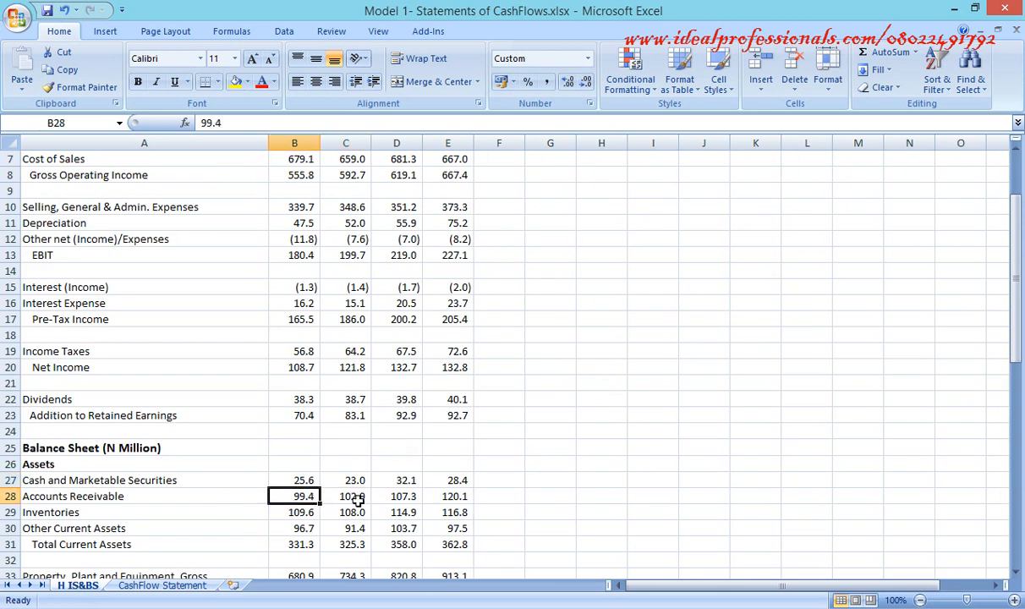
pyautogui.click(354, 499)
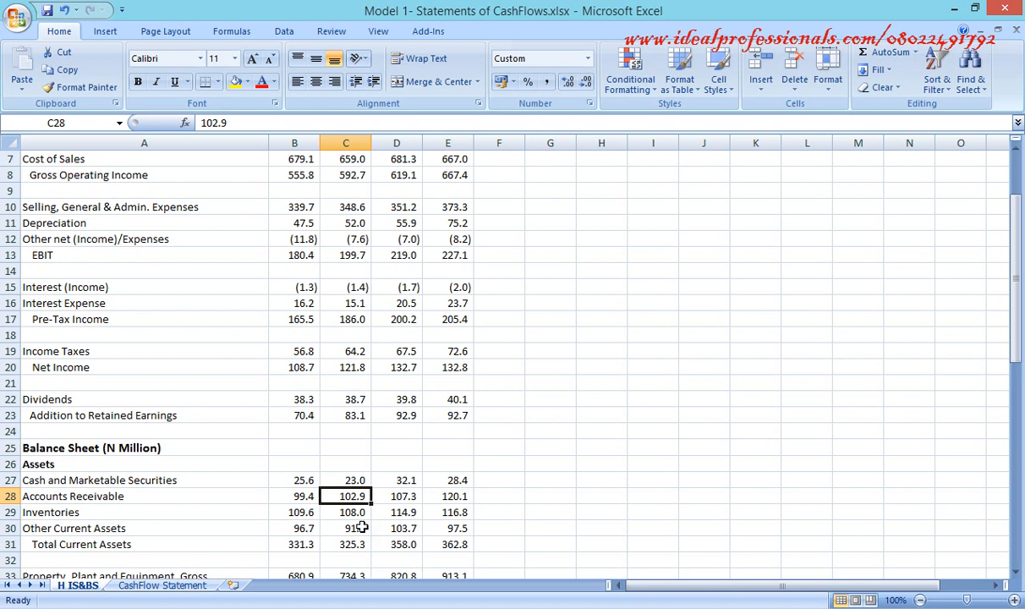
pyautogui.click(303, 496)
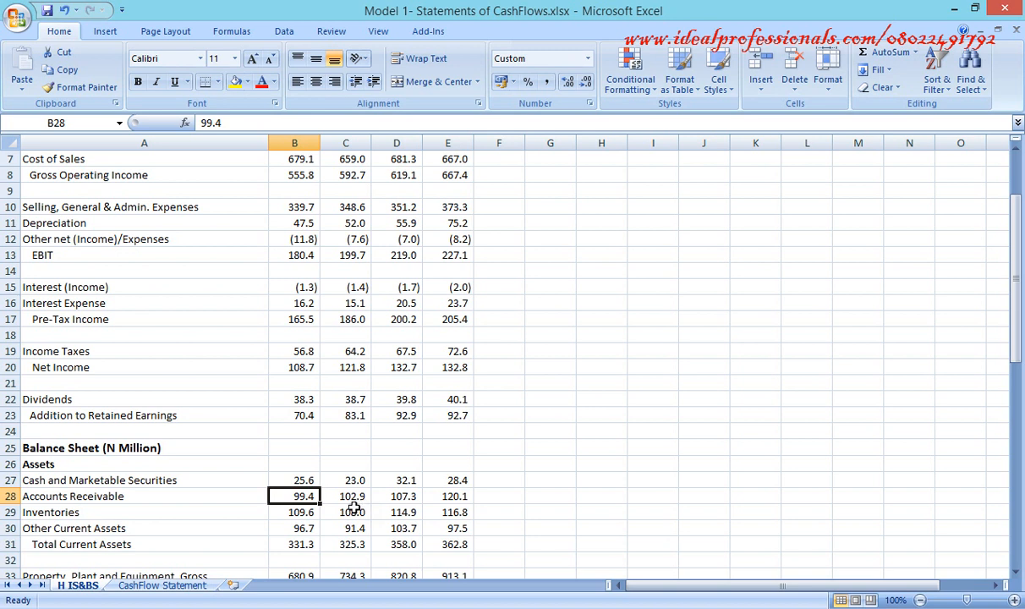
pyautogui.click(171, 586)
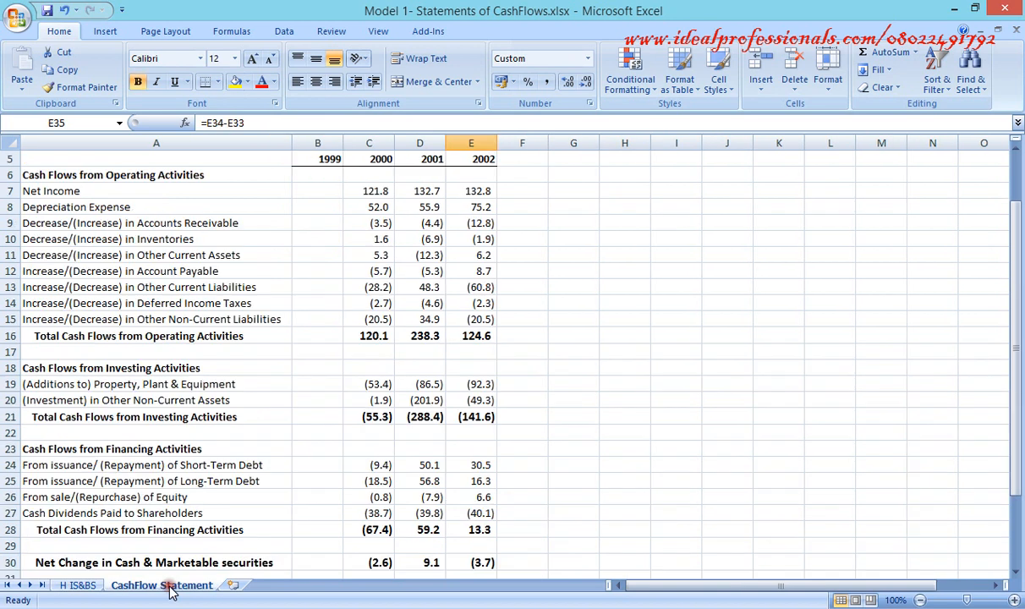
pyautogui.click(382, 224)
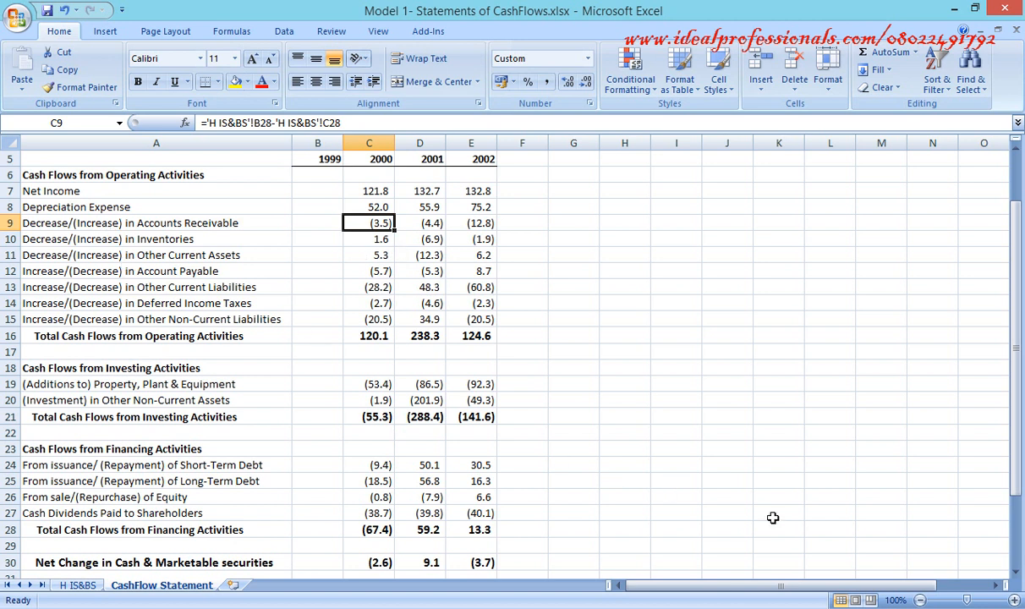
pyautogui.click(1016, 573)
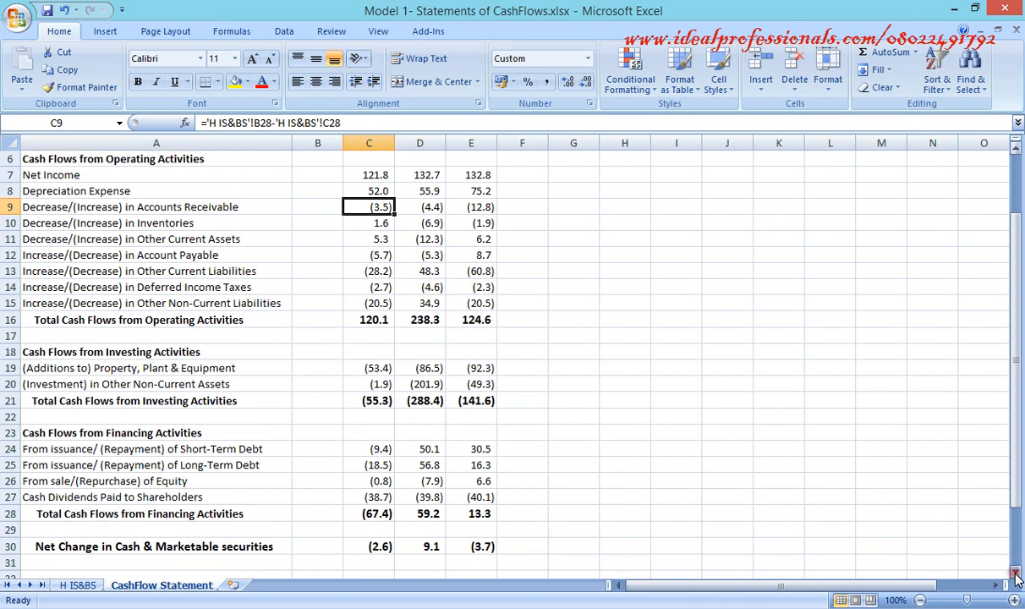